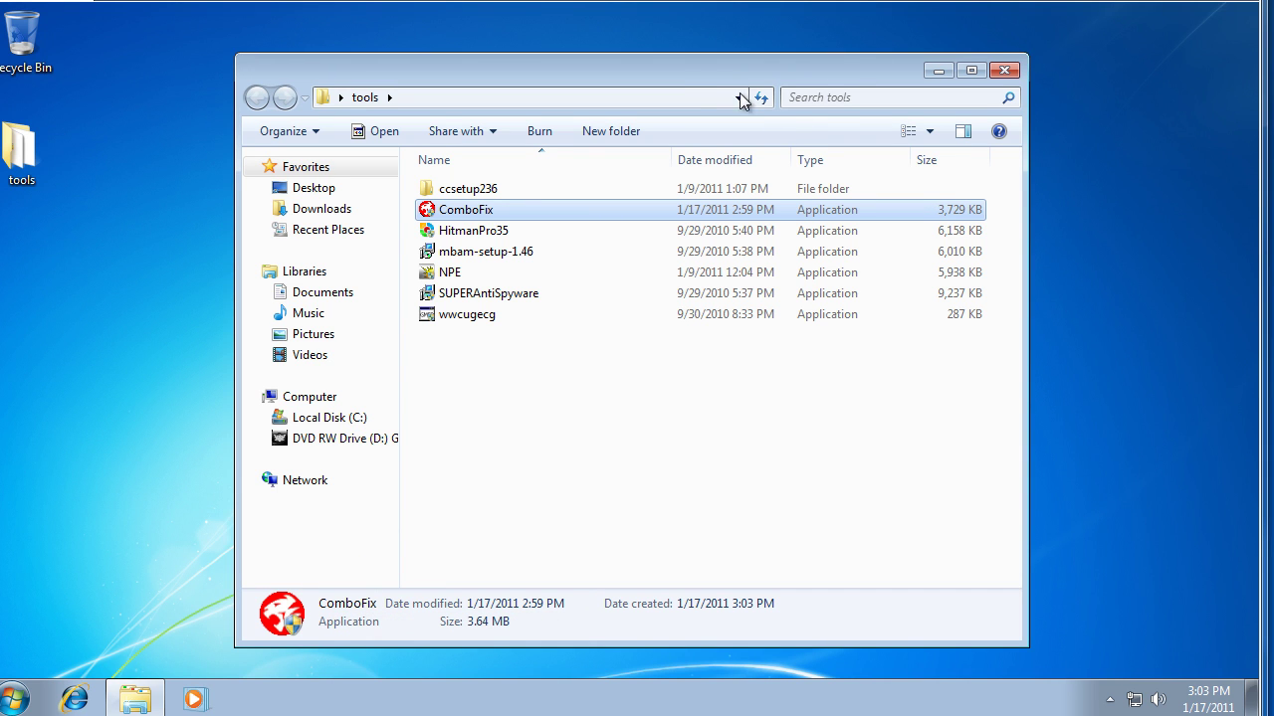
Nudge the tools window, peek into the ccsetup236 folder, and return to tools
mouse_move(836, 85)
mouse_down()
mouse_move(813, 77)
mouse_move(818, 67)
mouse_up()
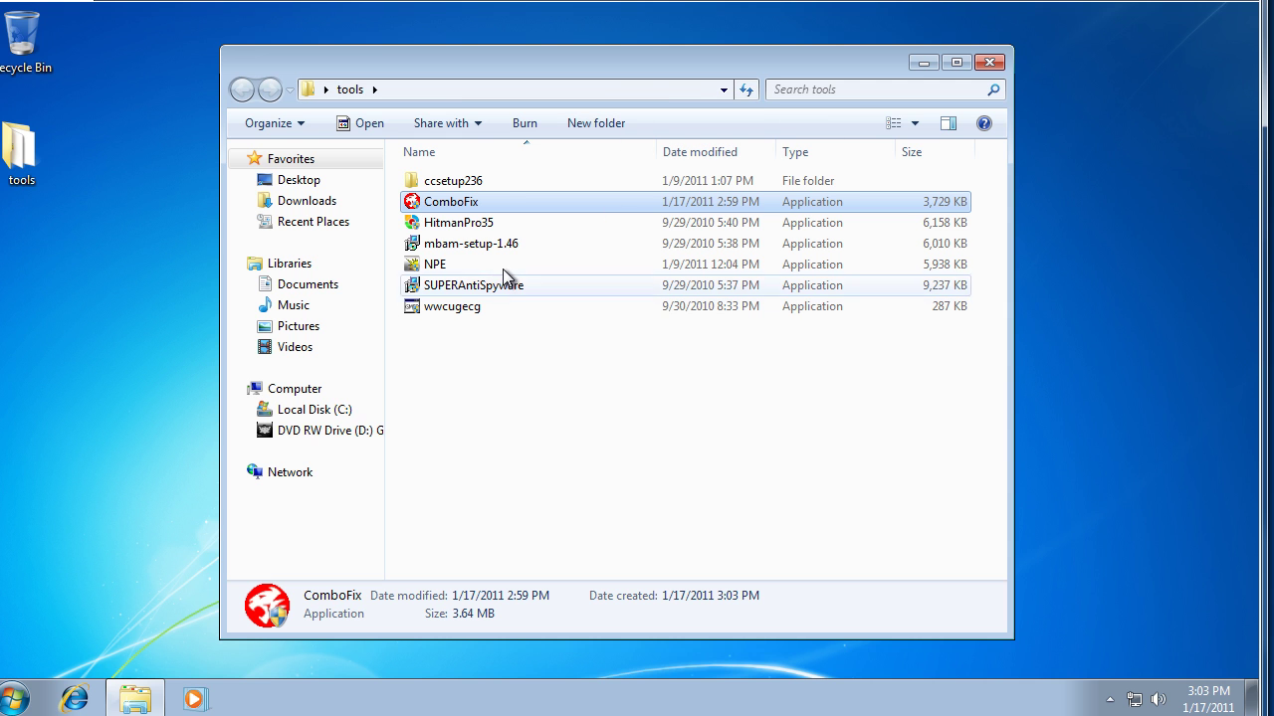
double_click(483, 183)
key(BackSpace)
Launch ComboFix and decline its UAC permission prompt
click(486, 208)
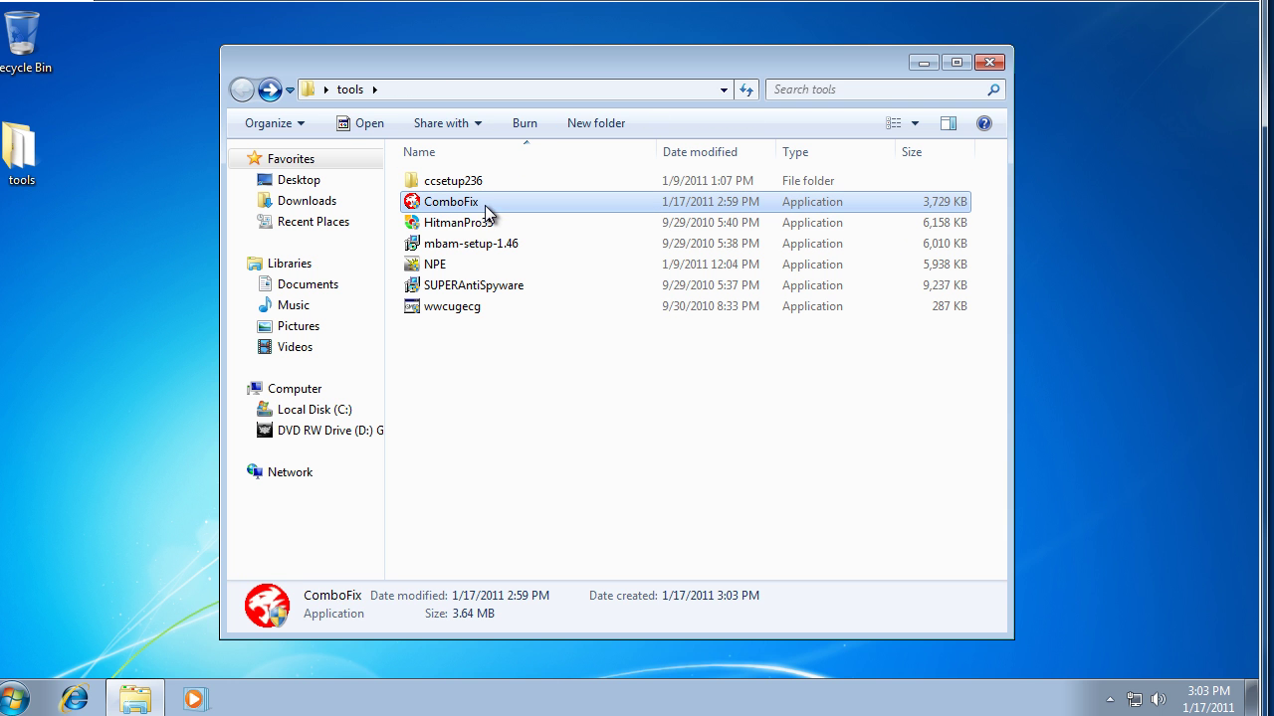
double_click(488, 205)
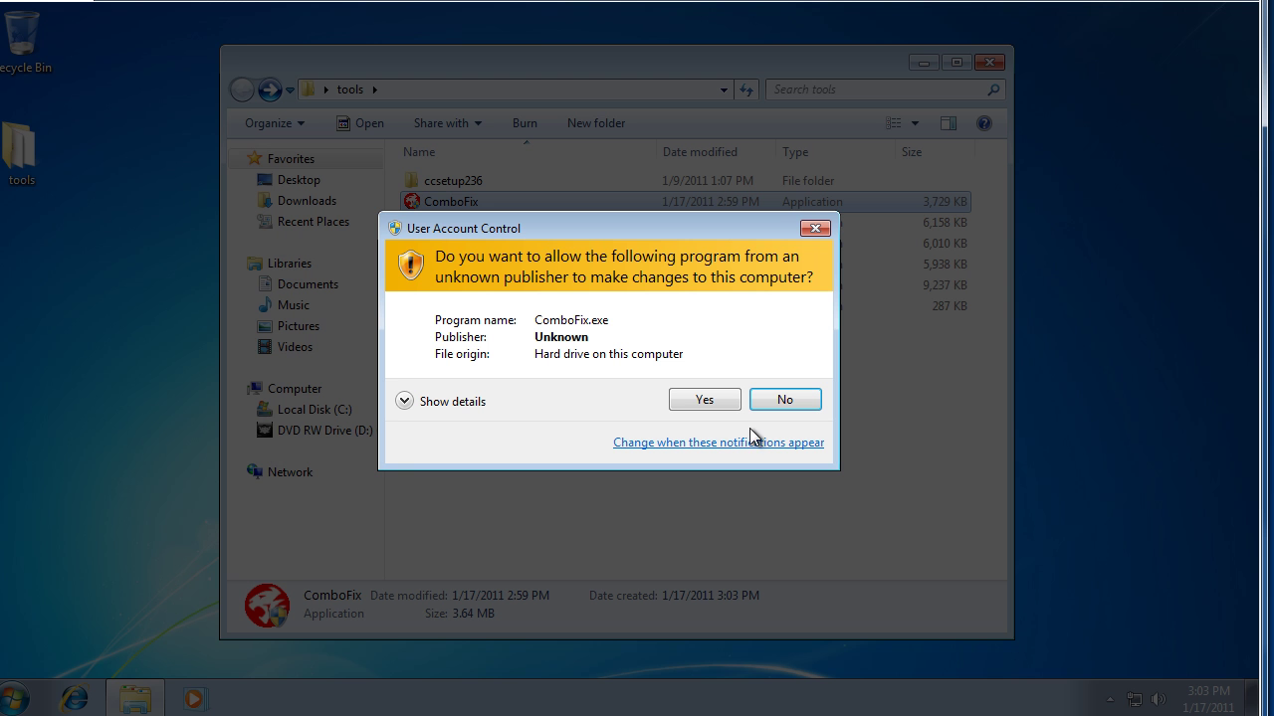
click(776, 398)
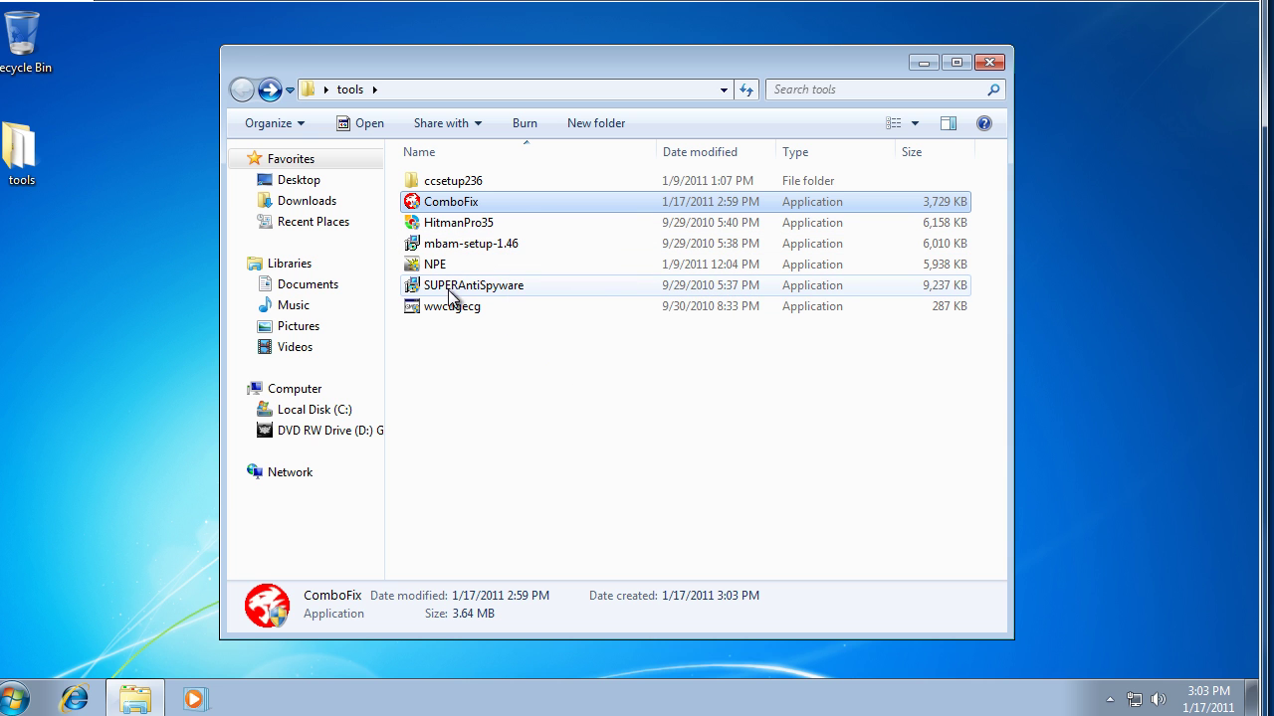
Close the tools window and clear the desktop selection while the wrar40b3 and 17.01.2011 items appear
click(989, 62)
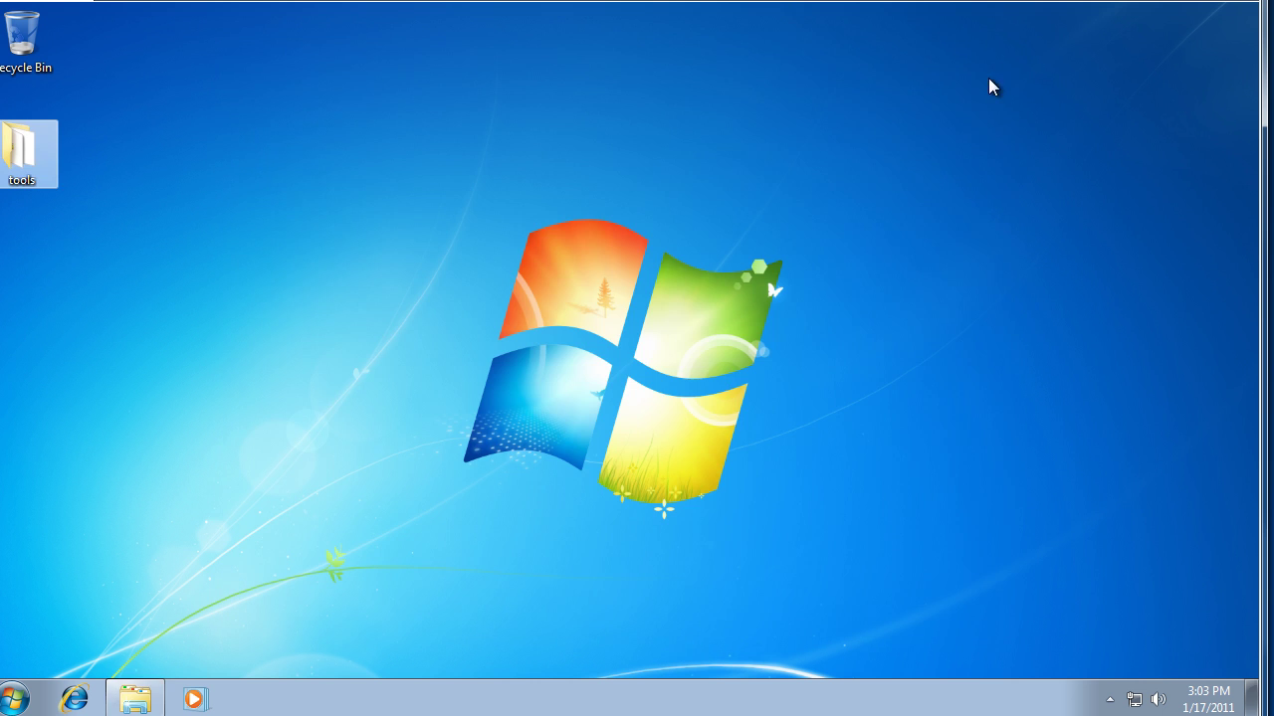
mouse_move(303, 195)
mouse_down()
mouse_move(864, 438)
mouse_move(1011, 554)
mouse_up()
drag(825, 524, 361, 209)
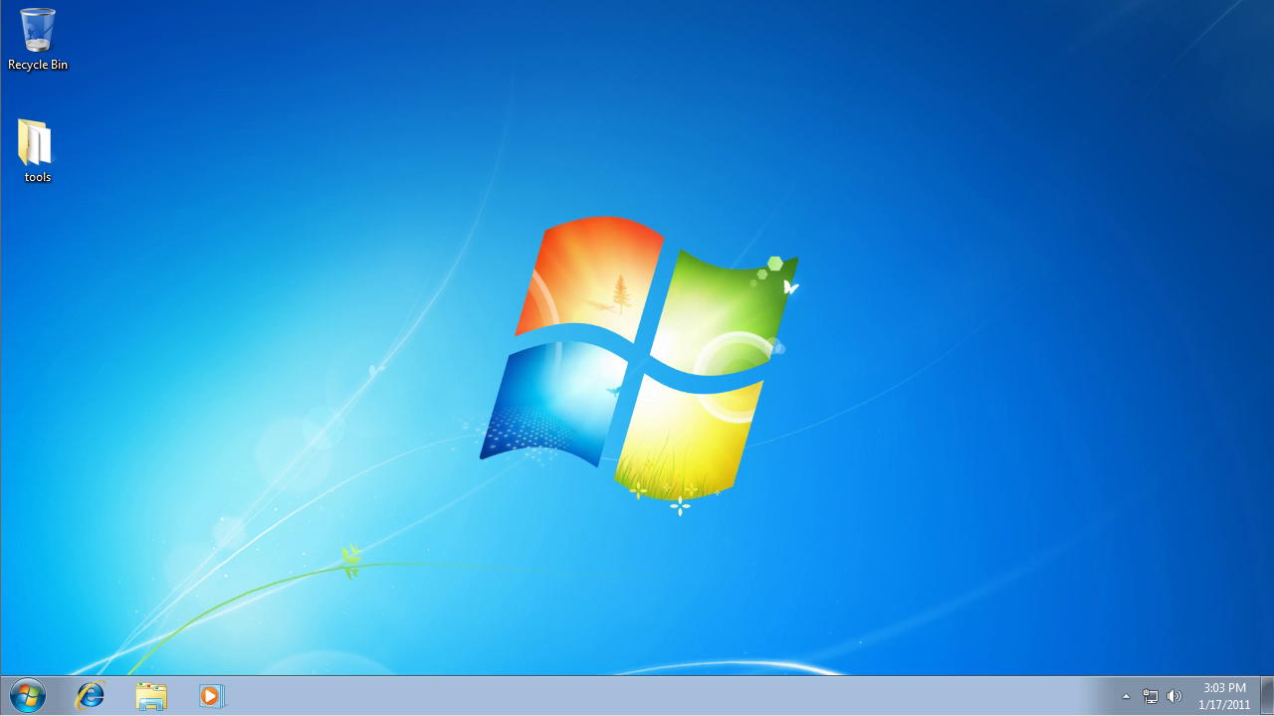
drag(422, 153, 1040, 597)
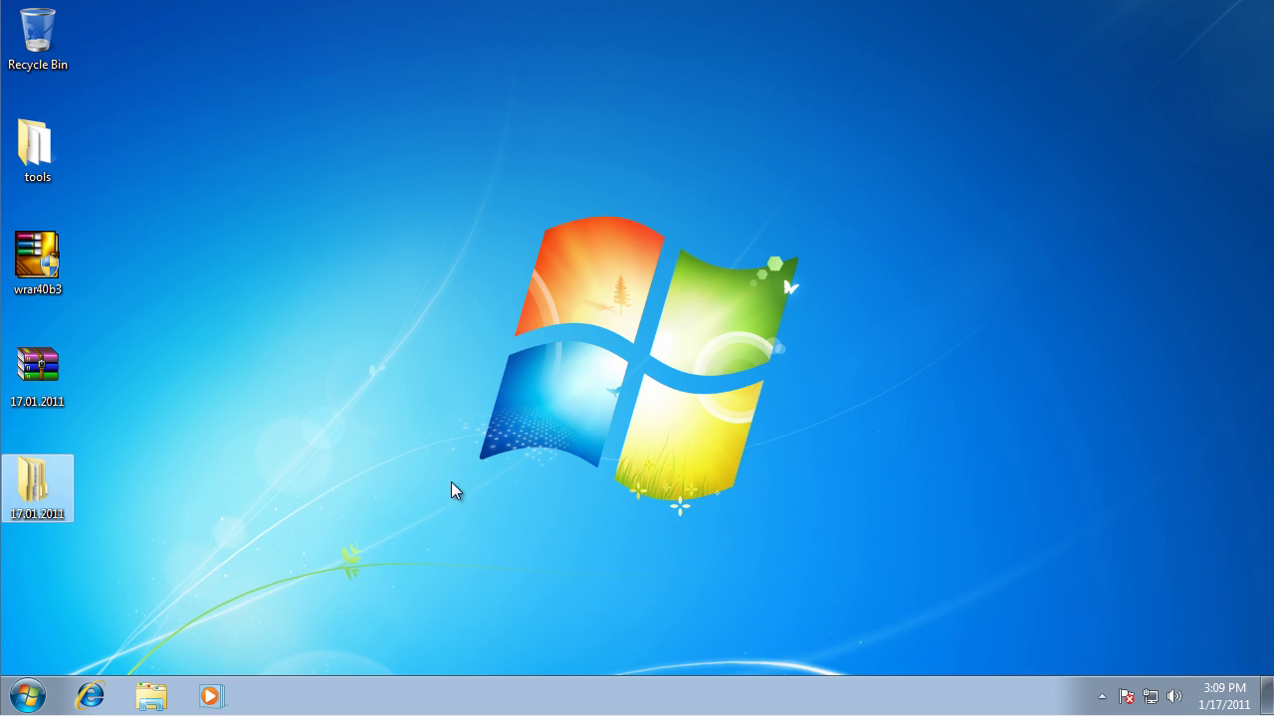
Open the desktop 17.01.2011 folder and its inner 17.01.2011 samples folder
click(61, 490)
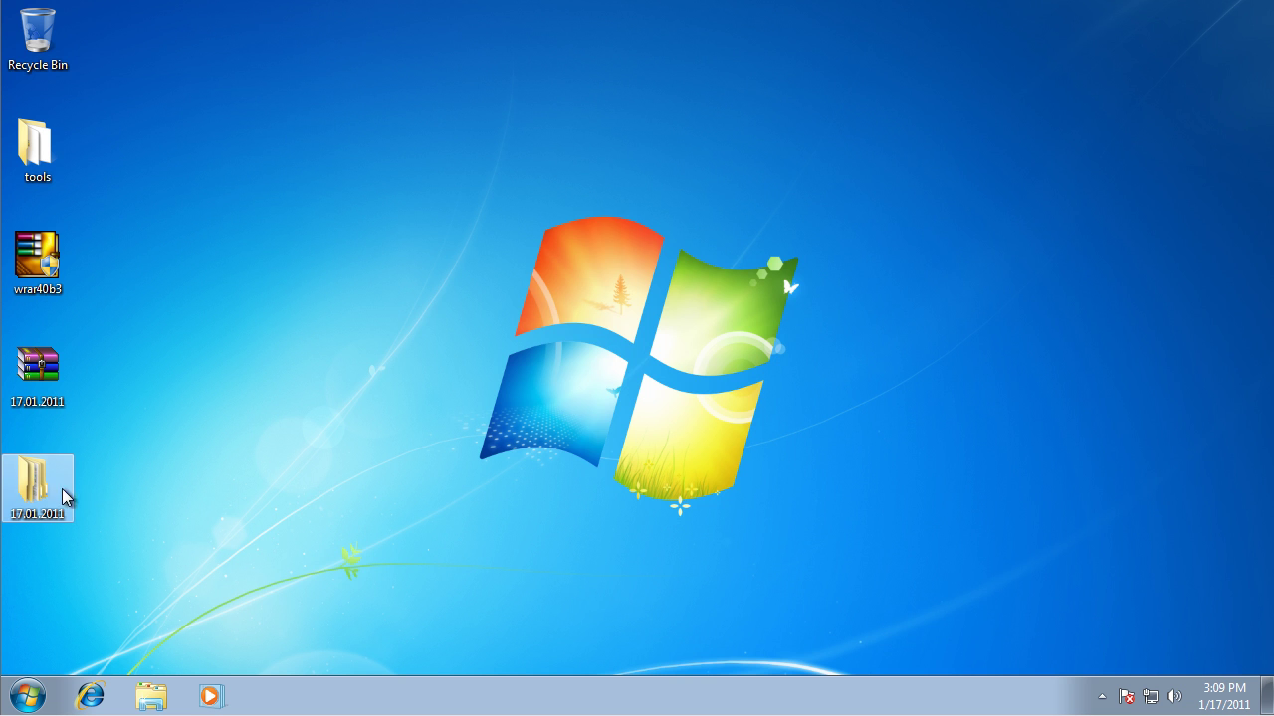
double_click(61, 494)
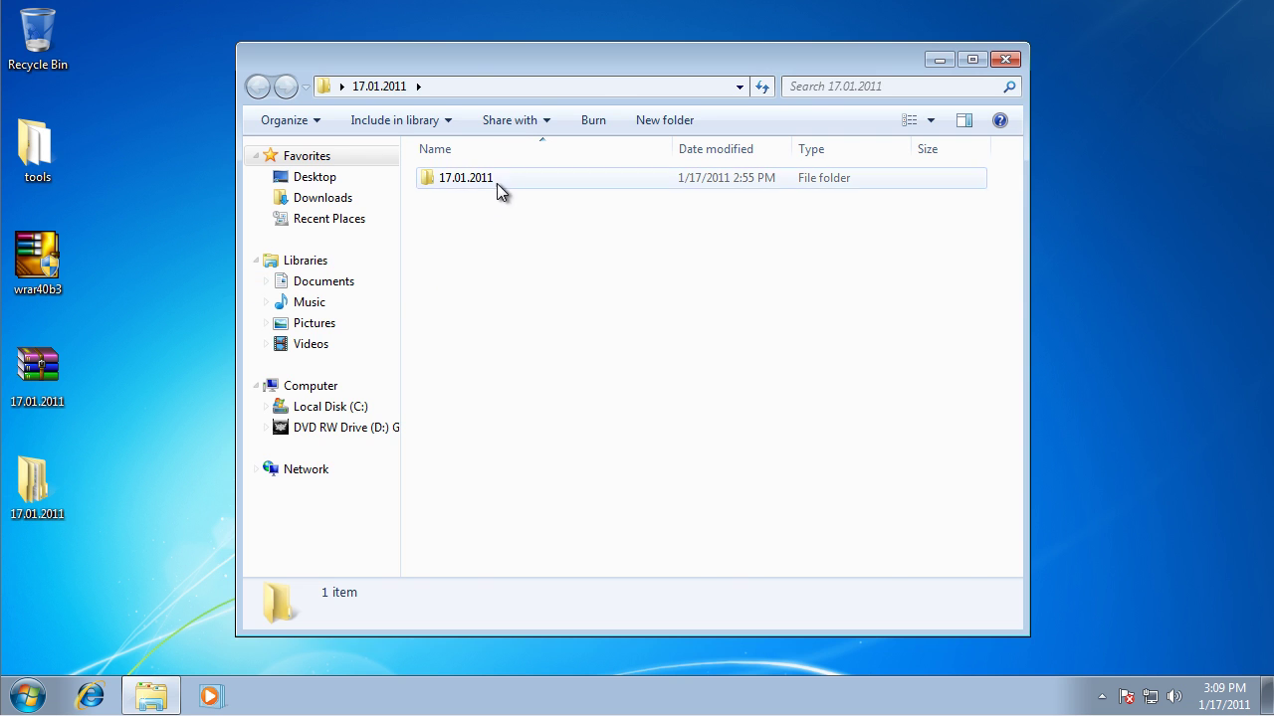
double_click(498, 184)
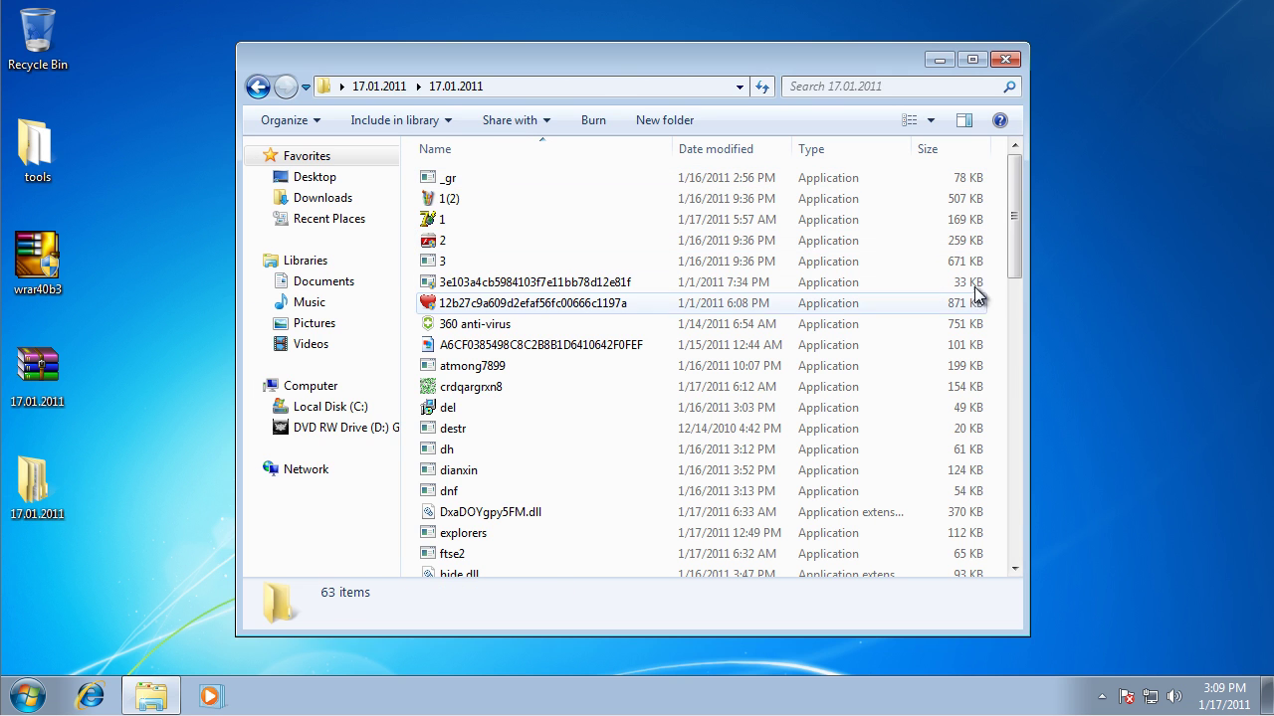
View the desktop 17.01.2011 folder's Properties and cancel without changes
right_click(57, 475)
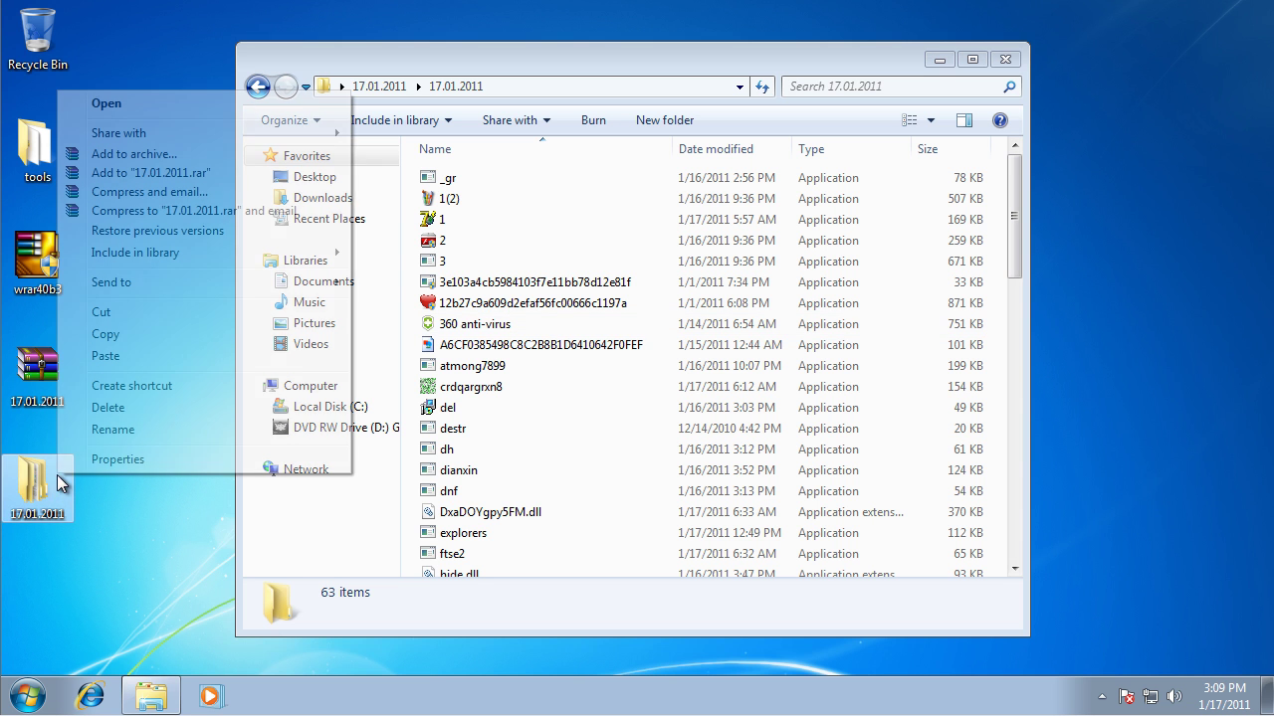
click(121, 460)
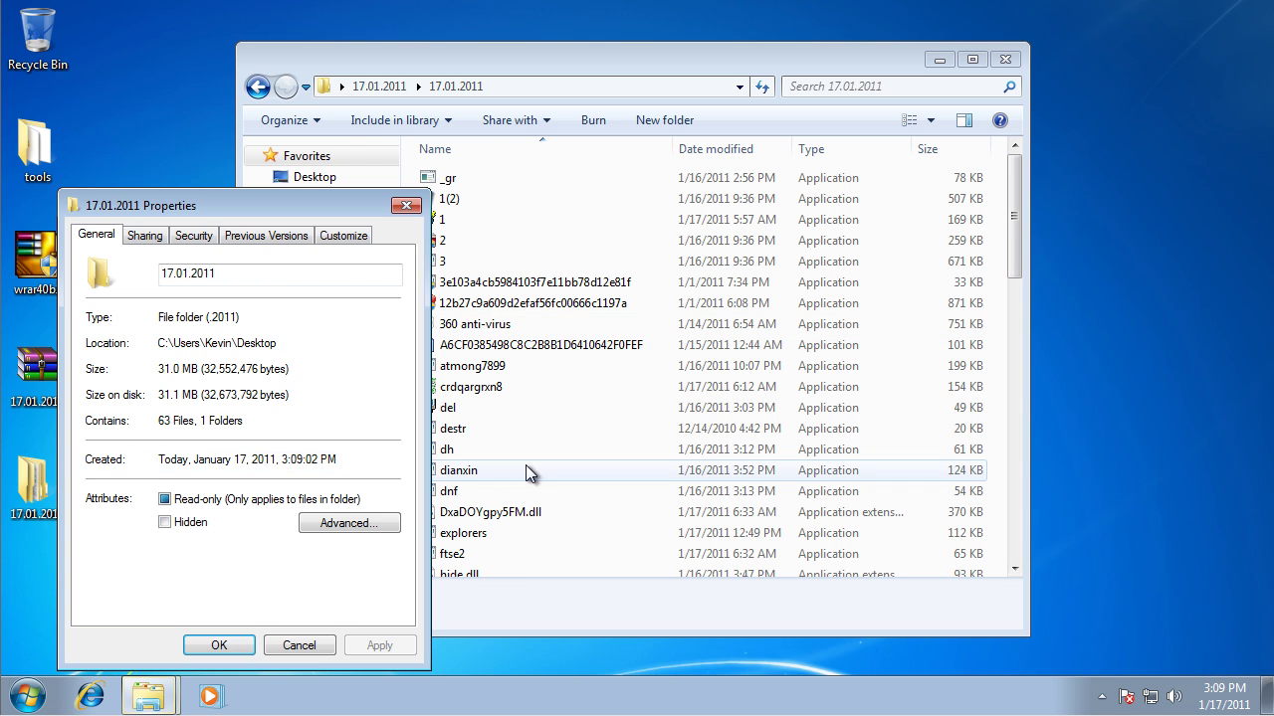
click(301, 646)
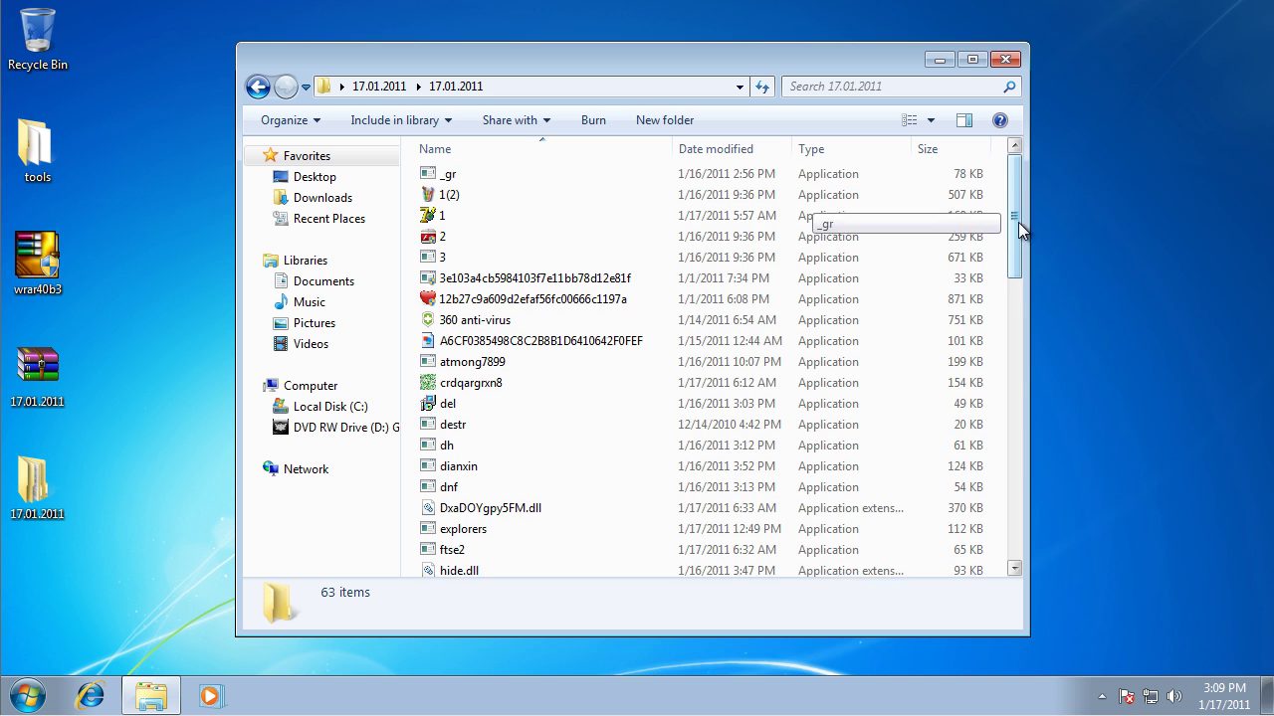
drag(1015, 222, 955, 82)
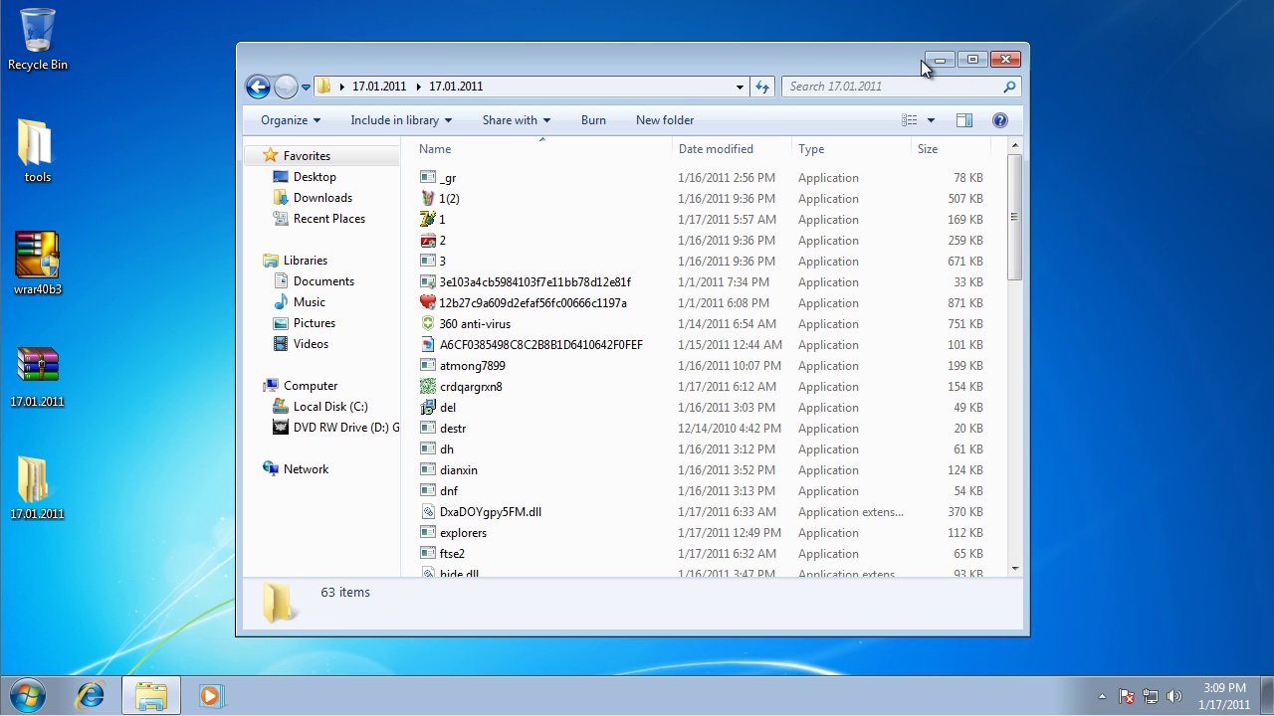
Minimize the 17.01.2011 window, reopen the tools folder of seven removal tools, then close it
click(927, 61)
double_click(37, 150)
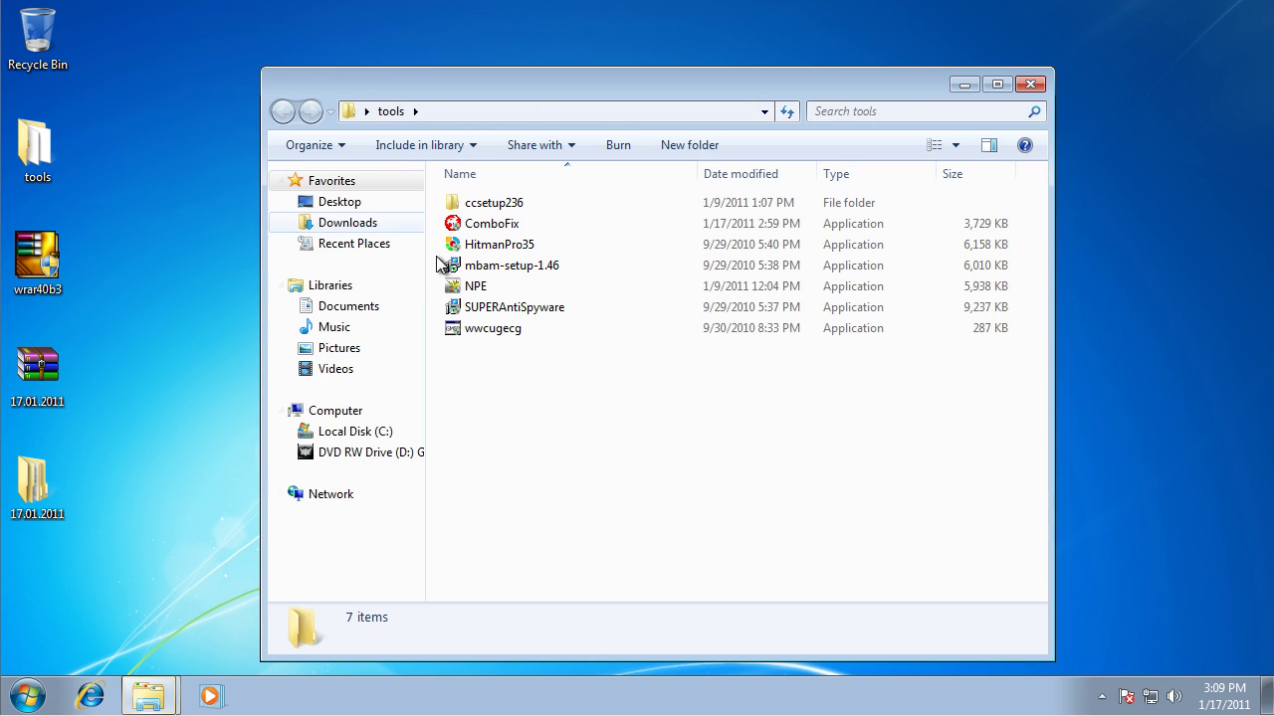
drag(578, 407, 576, 453)
drag(727, 480, 651, 402)
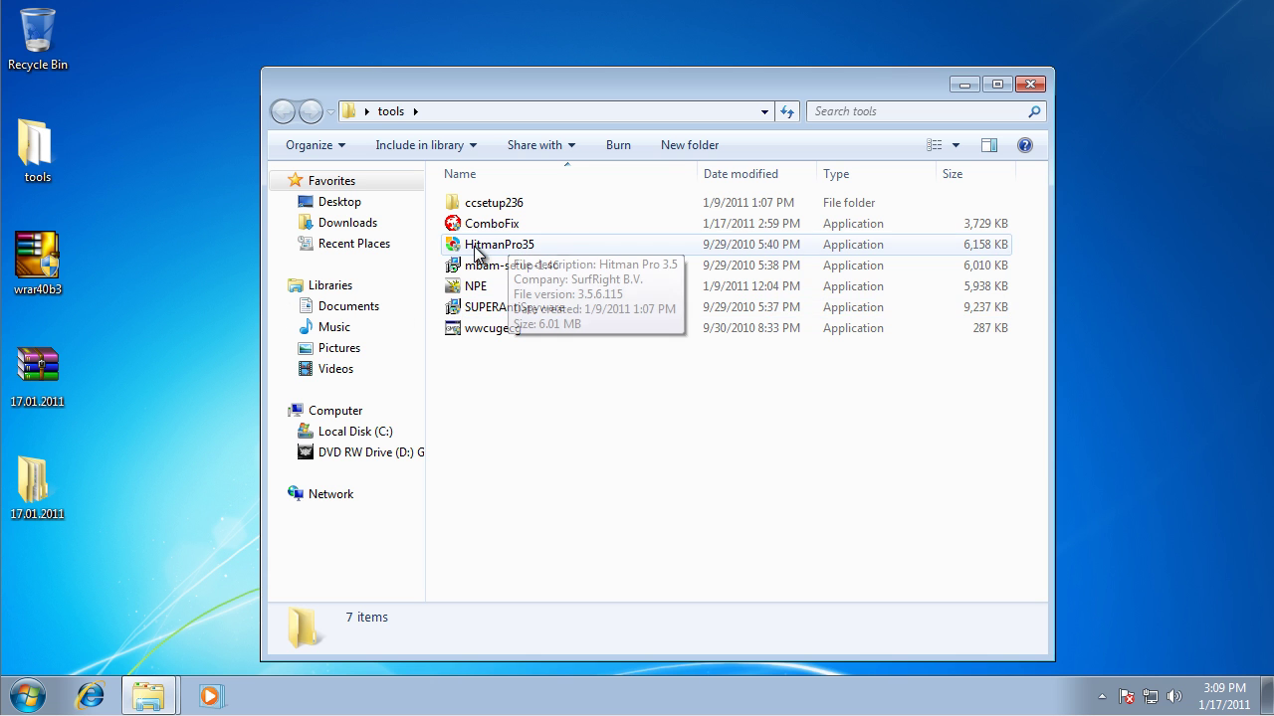
click(1031, 85)
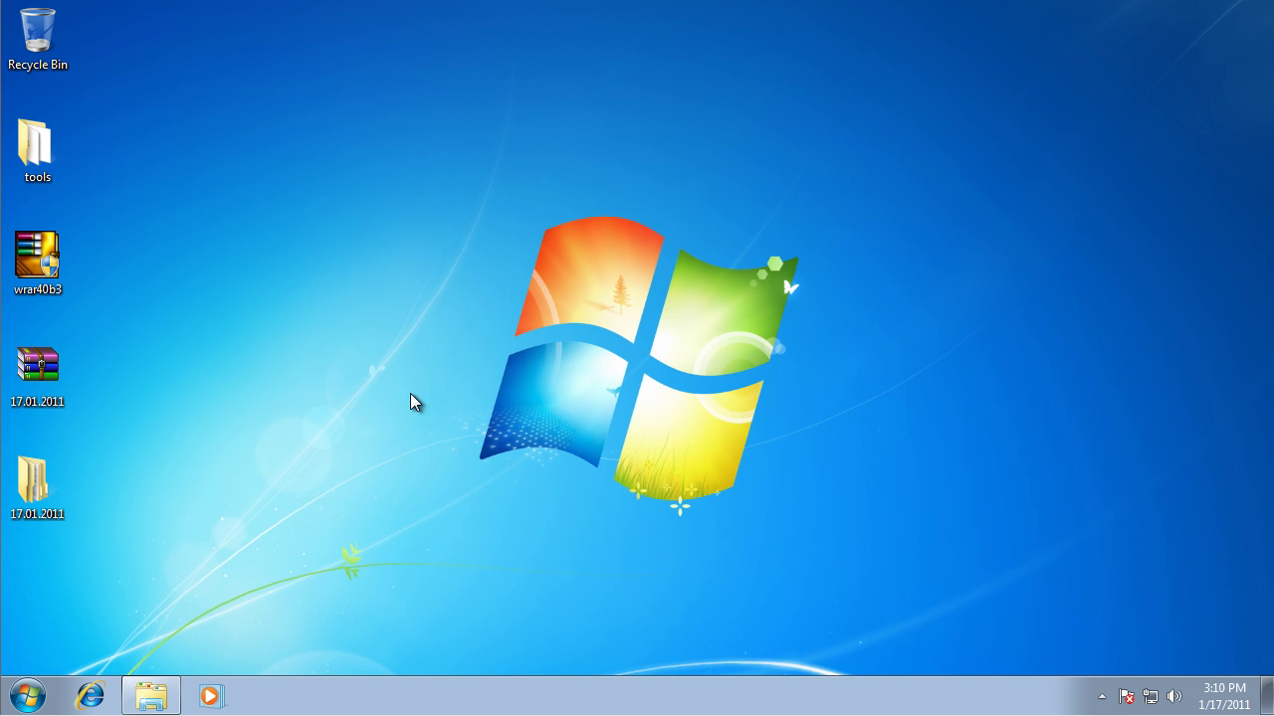
Open the nested 17.01.2011 samples folder and run sample 1, which opens Form1
double_click(72, 479)
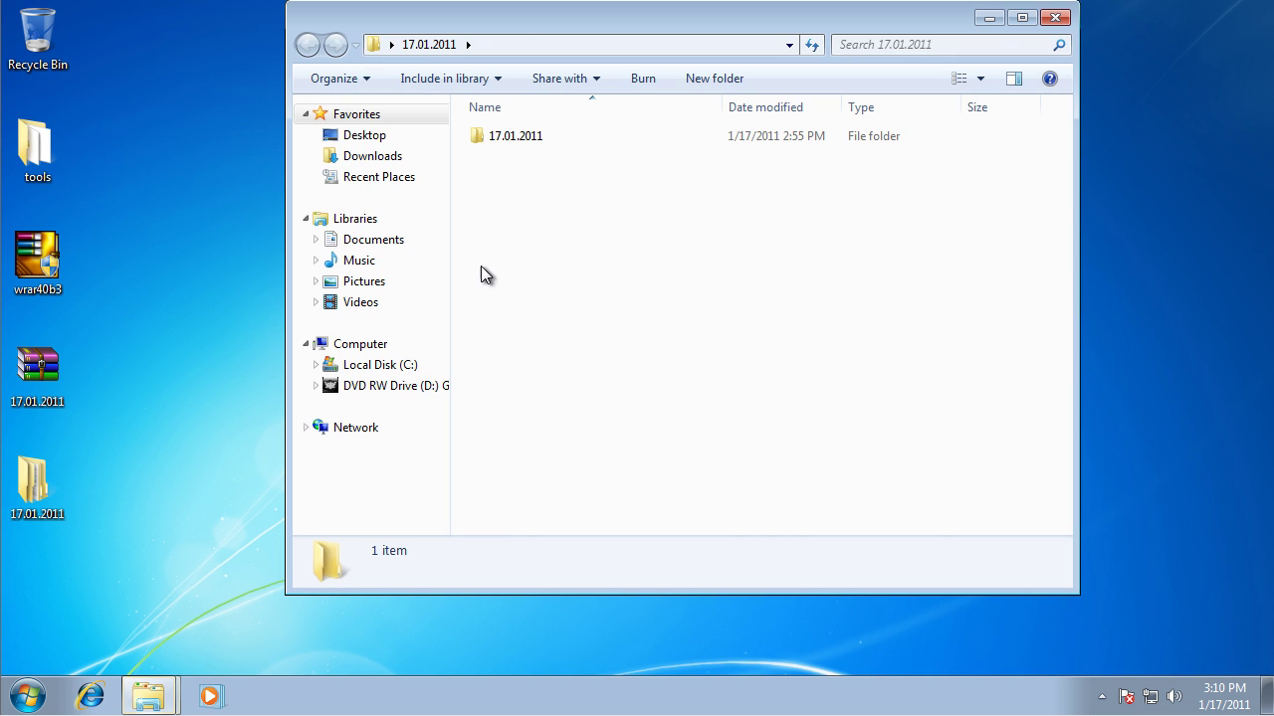
double_click(569, 146)
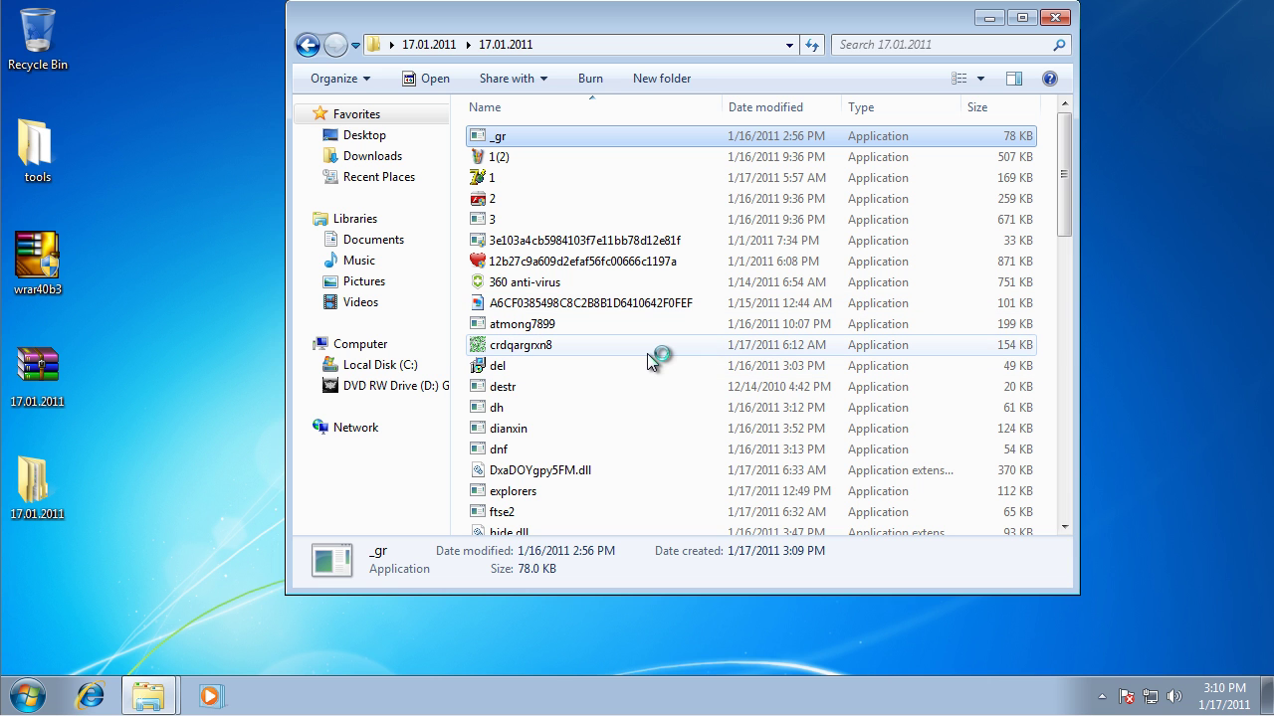
mouse_move(647, 354)
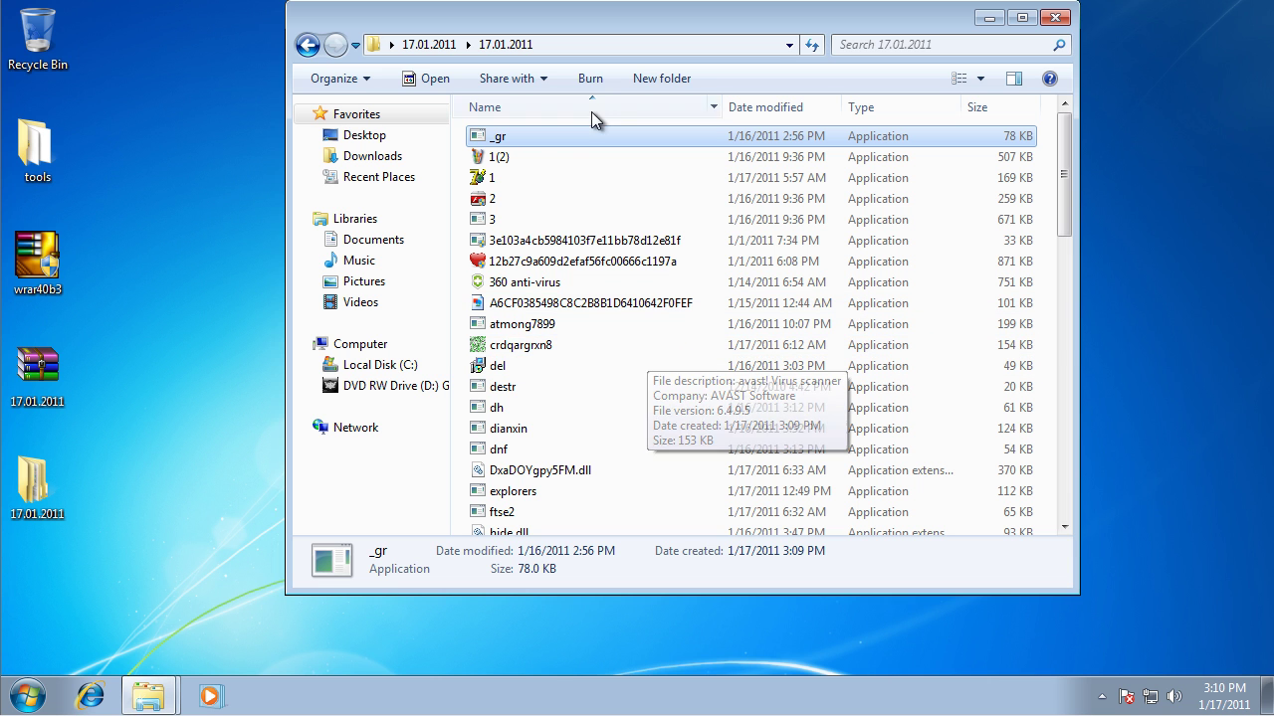
click(557, 157)
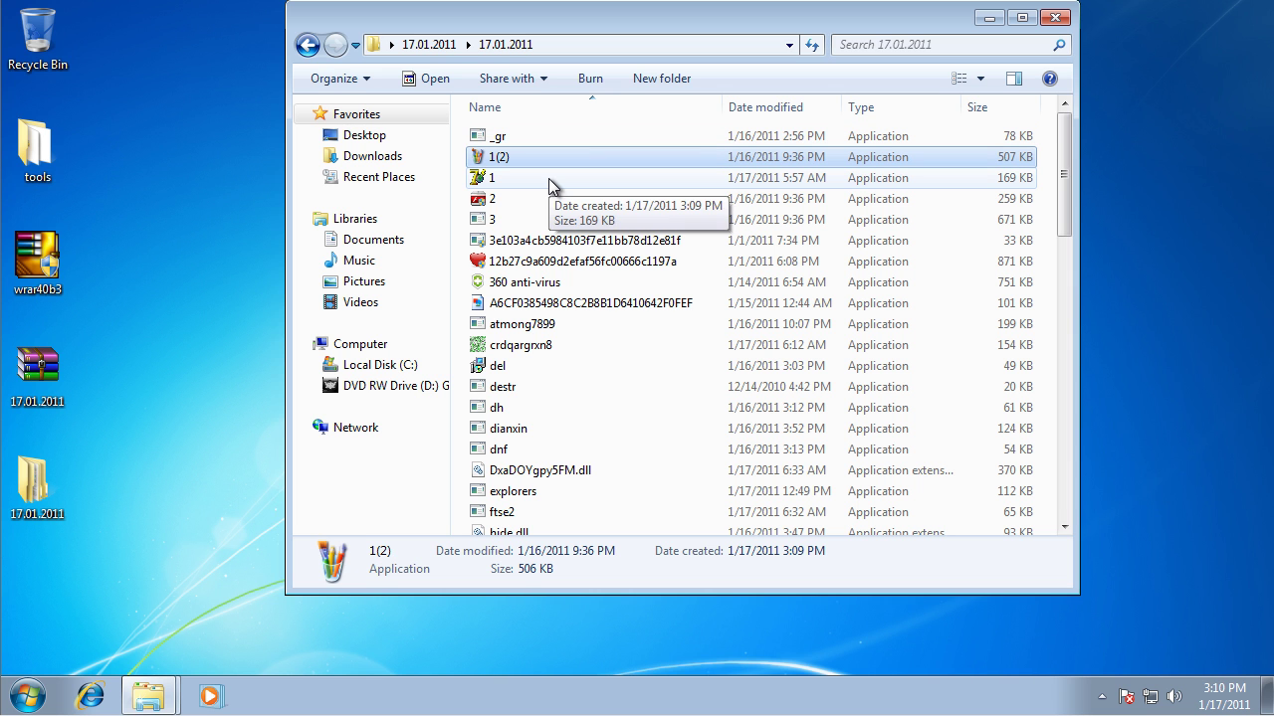
double_click(548, 178)
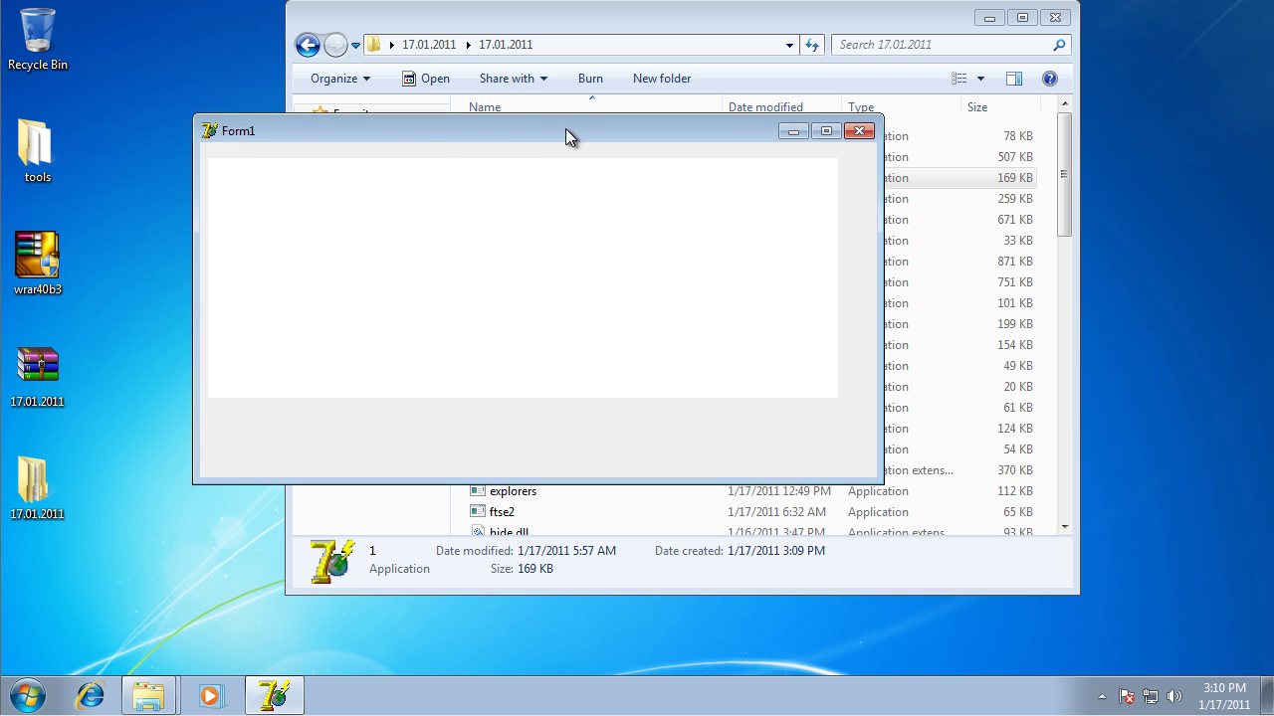
Move Form1 to the lower left, then run sample 2 and allow it at the UAC prompt
drag(565, 137, 397, 491)
double_click(532, 199)
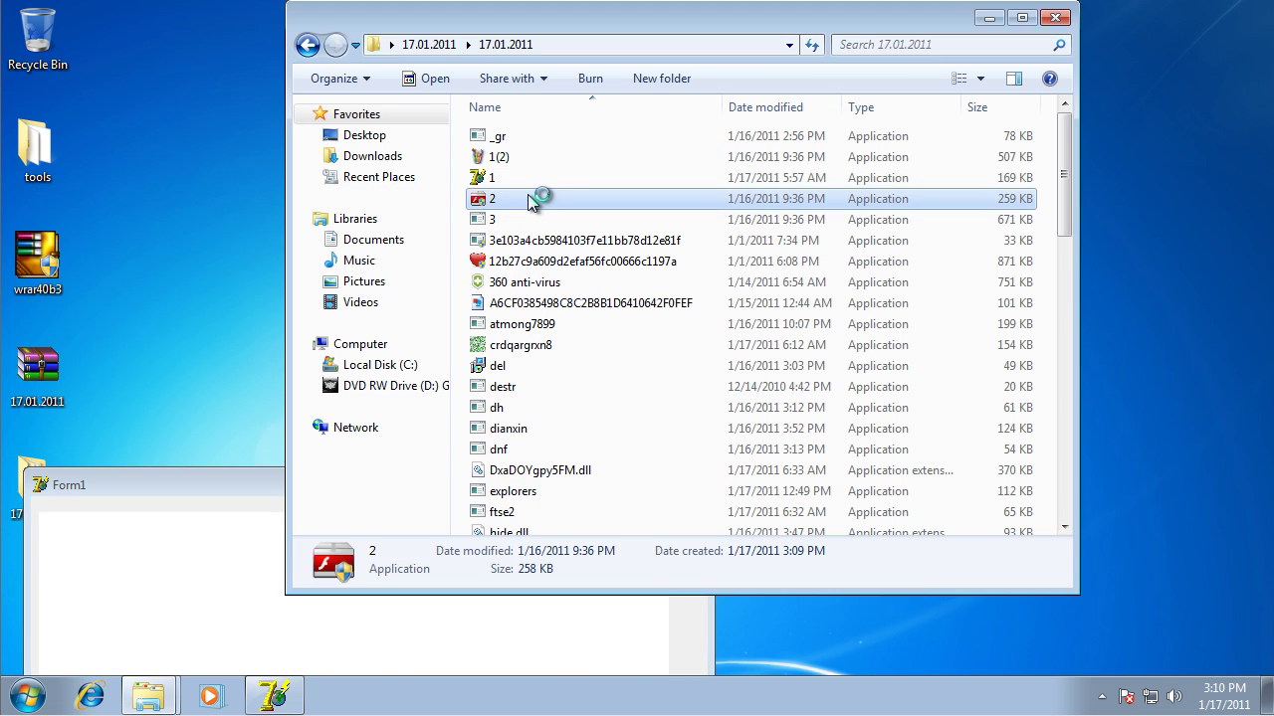
click(767, 352)
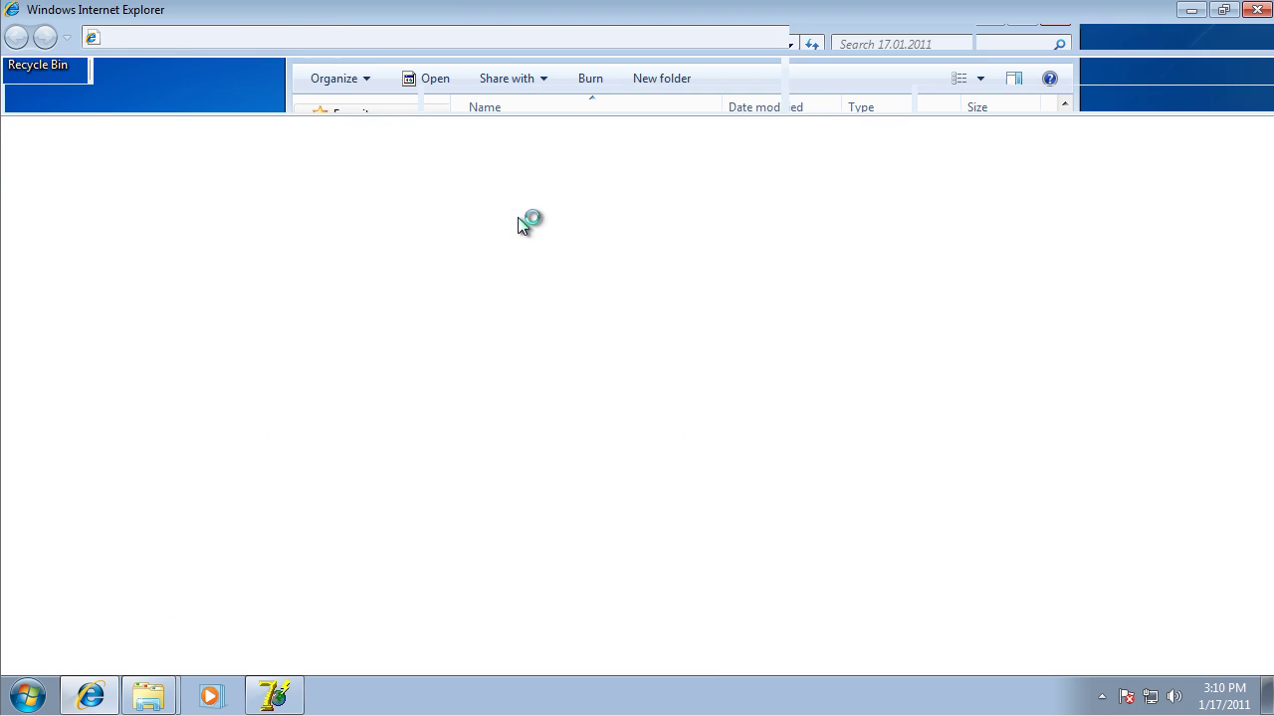
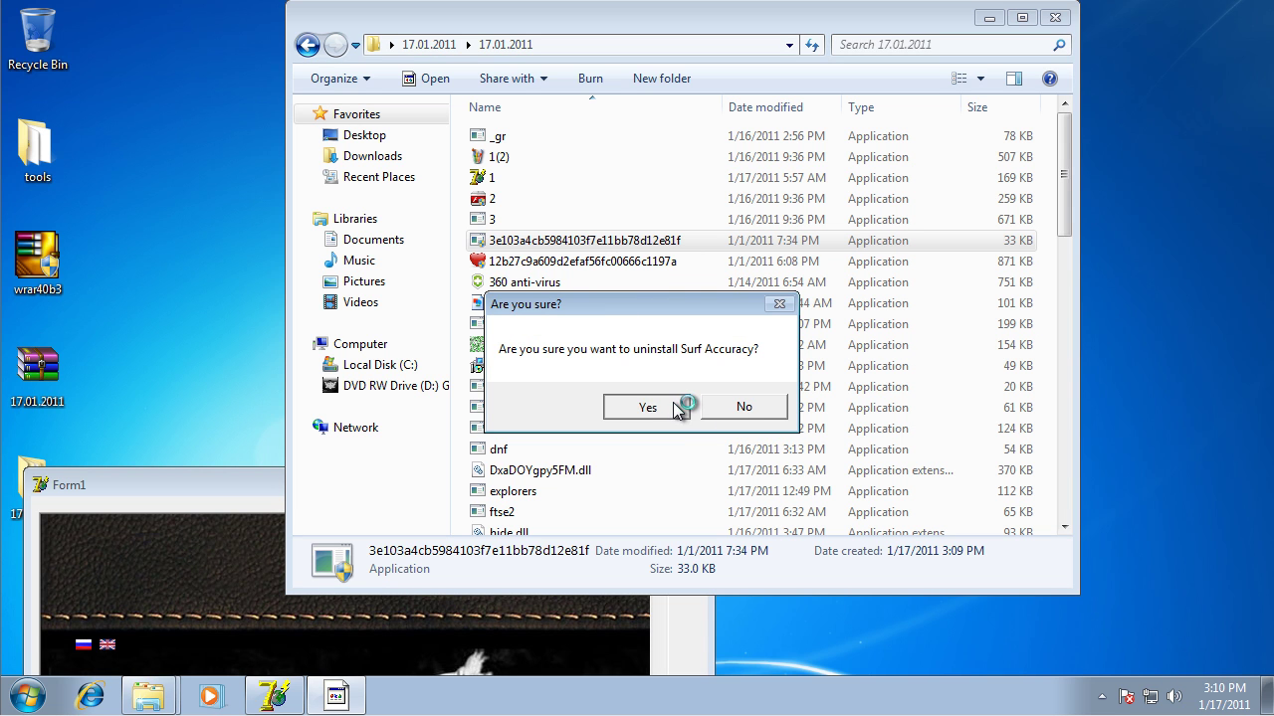
Decline the Surf Accuracy uninstall, run the heart-icon executable as administrator, and submit the empty lock-screen code
click(742, 410)
double_click(582, 261)
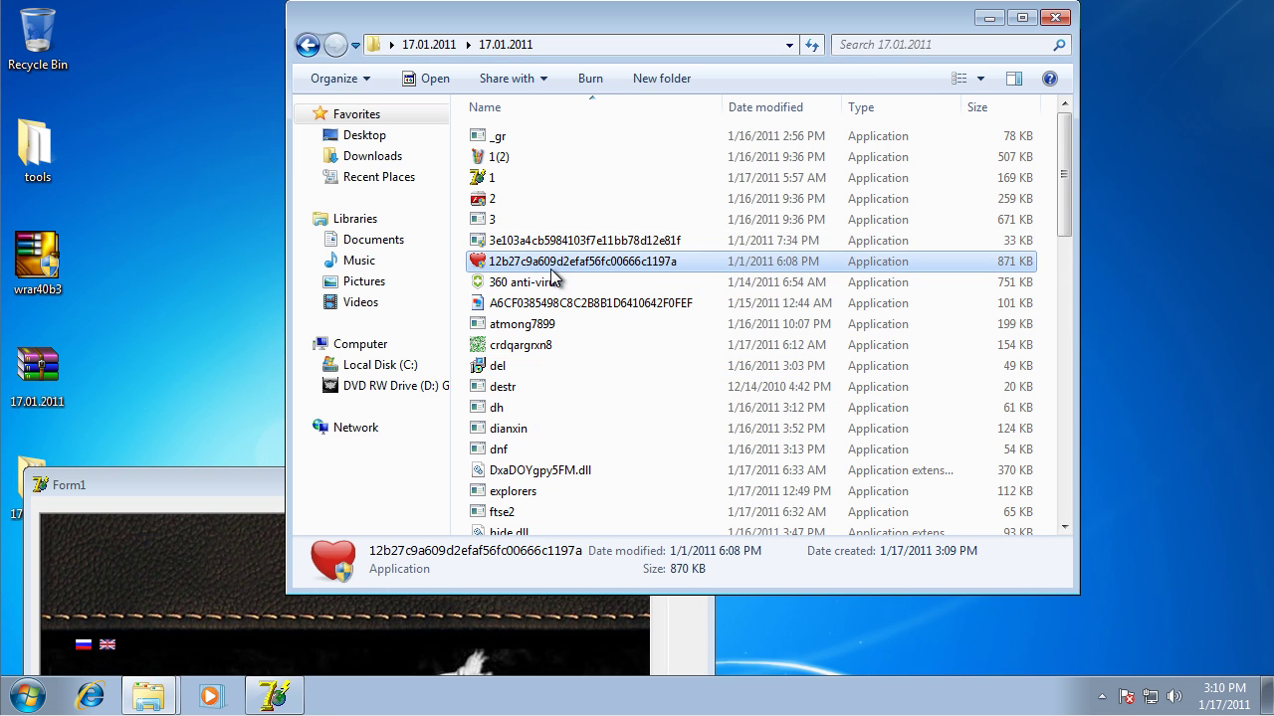
click(782, 354)
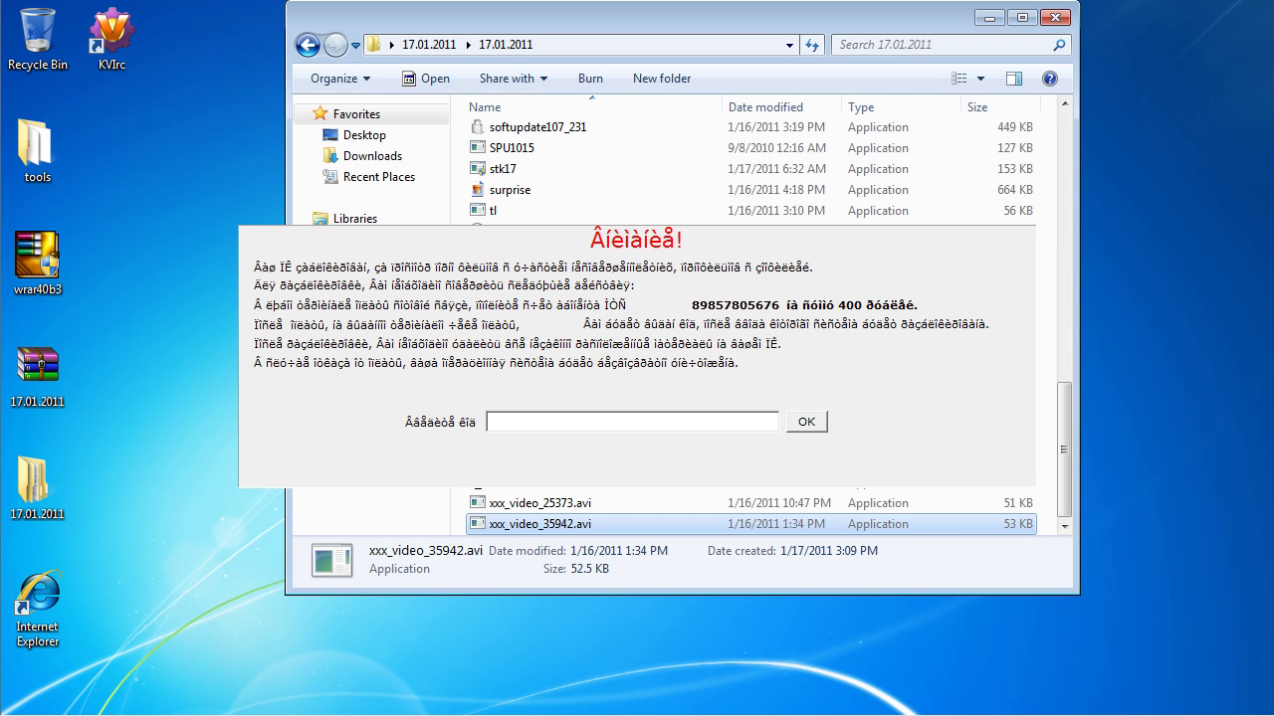
click(813, 422)
Reset the virtual machine from VMware's VM Power menu
click(100, 0)
click(99, 0)
click(144, 0)
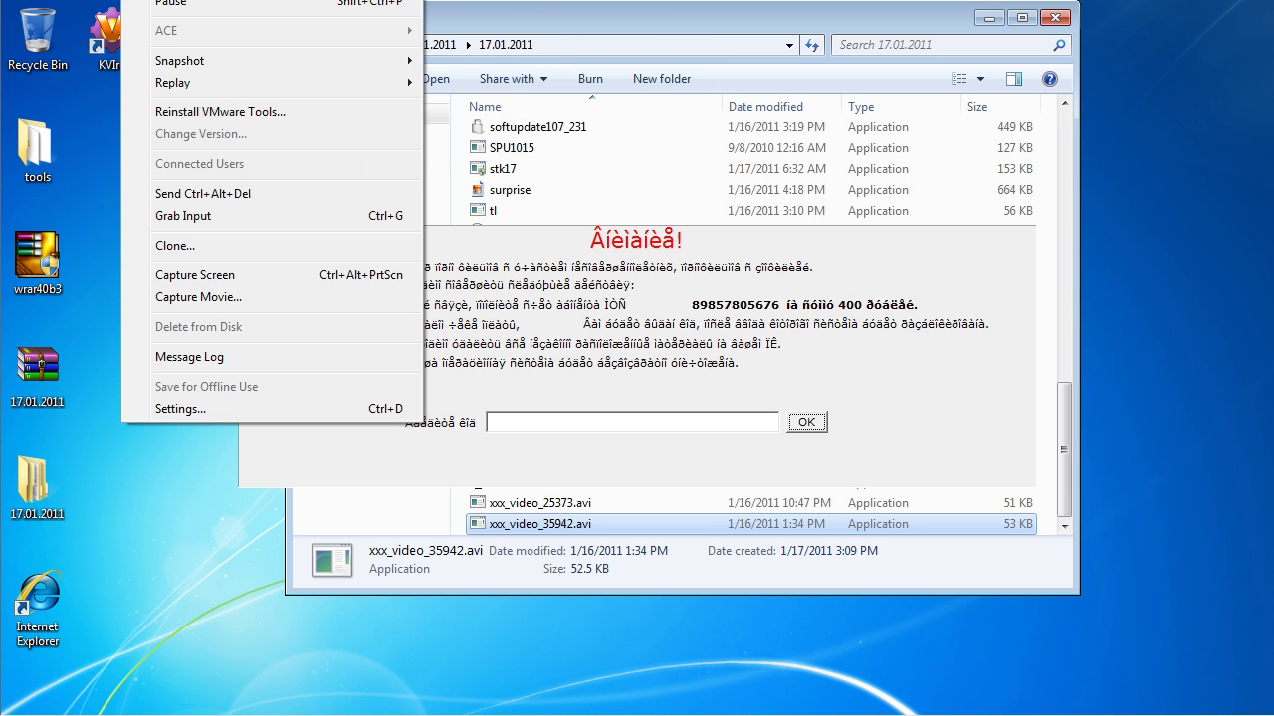
mouse_move(378, 0)
click(546, 24)
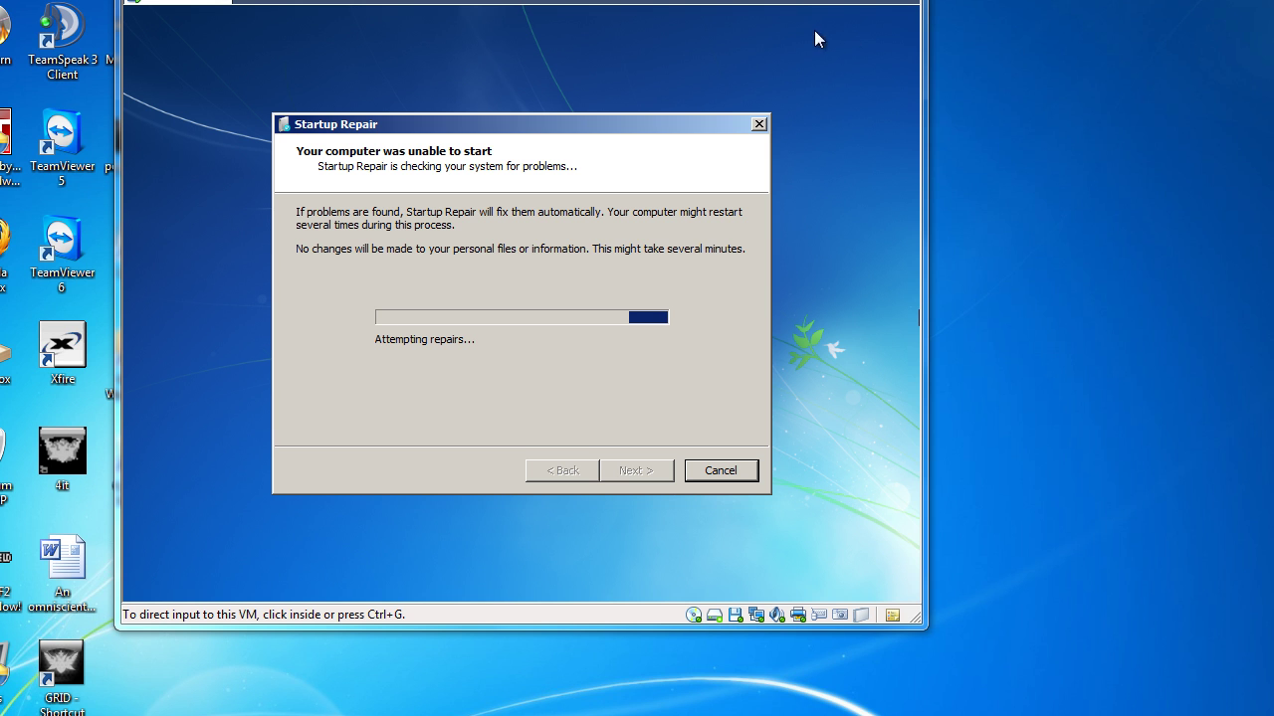
Let Startup Repair run, repositioning its dialog, until Windows boots into Safe Mode
click(568, 115)
key(ctrl+alt)
click(582, 127)
mouse_move(641, 126)
mouse_down()
mouse_move(633, 154)
mouse_move(875, 419)
mouse_move(597, 53)
mouse_move(642, 150)
mouse_up()
key(ctrl+alt)
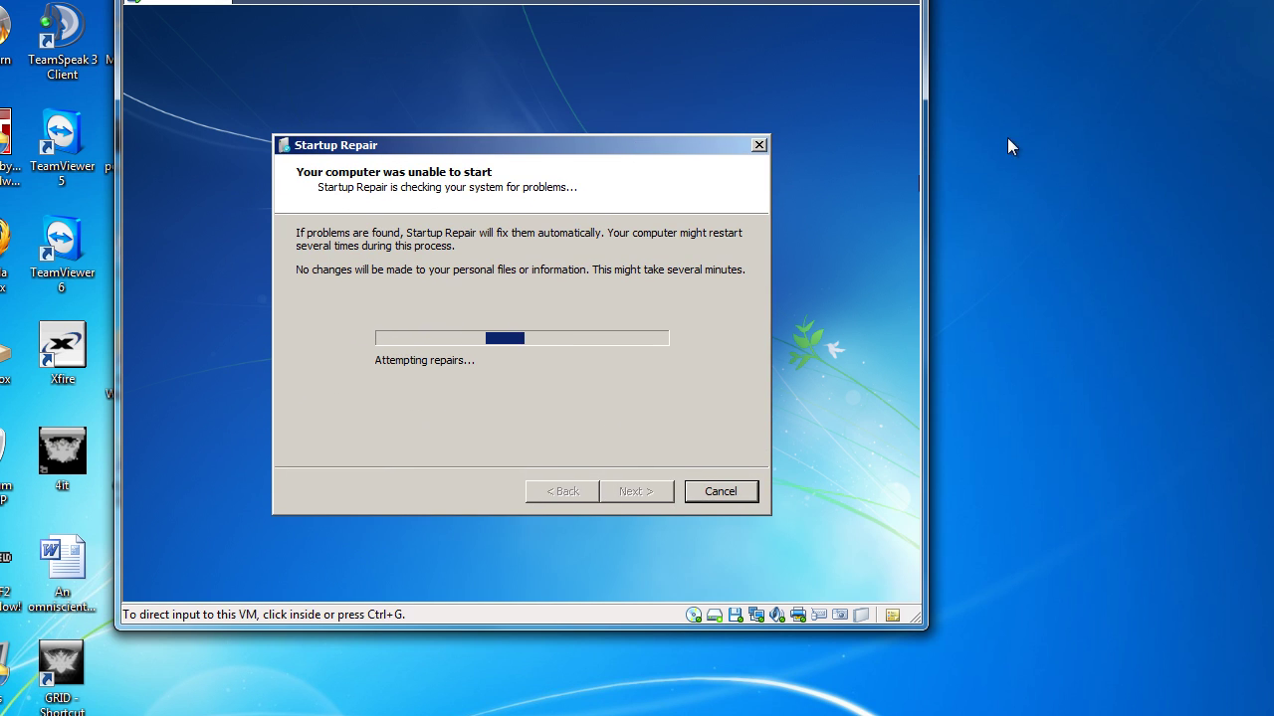
drag(1013, 128, 1149, 255)
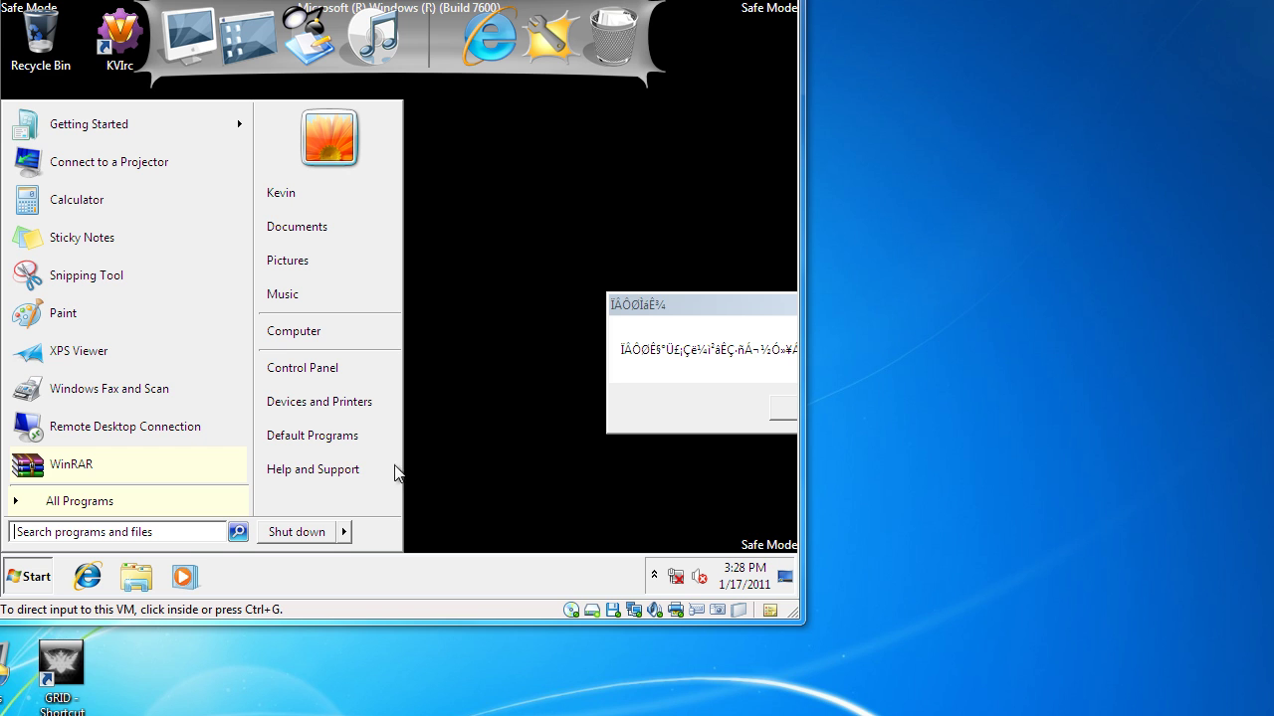
Search for msconfig in the Start menu and launch System Configuration
click(179, 533)
click(175, 537)
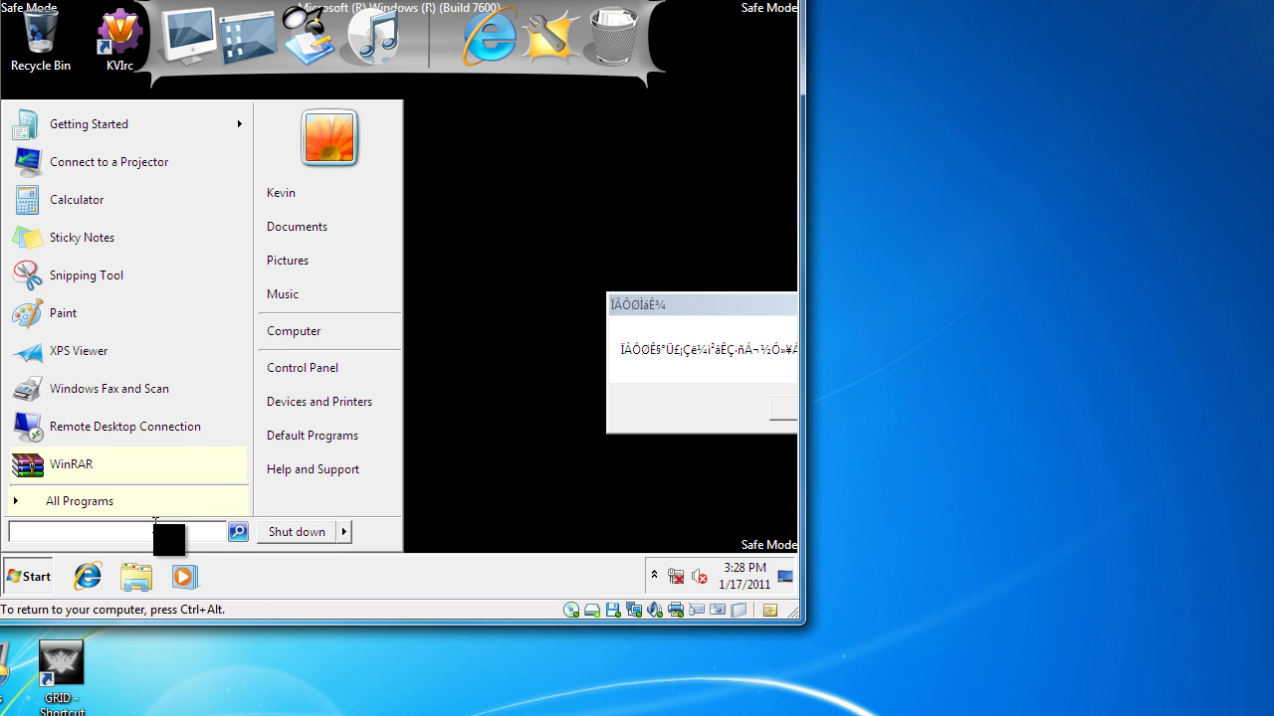
text(ms)
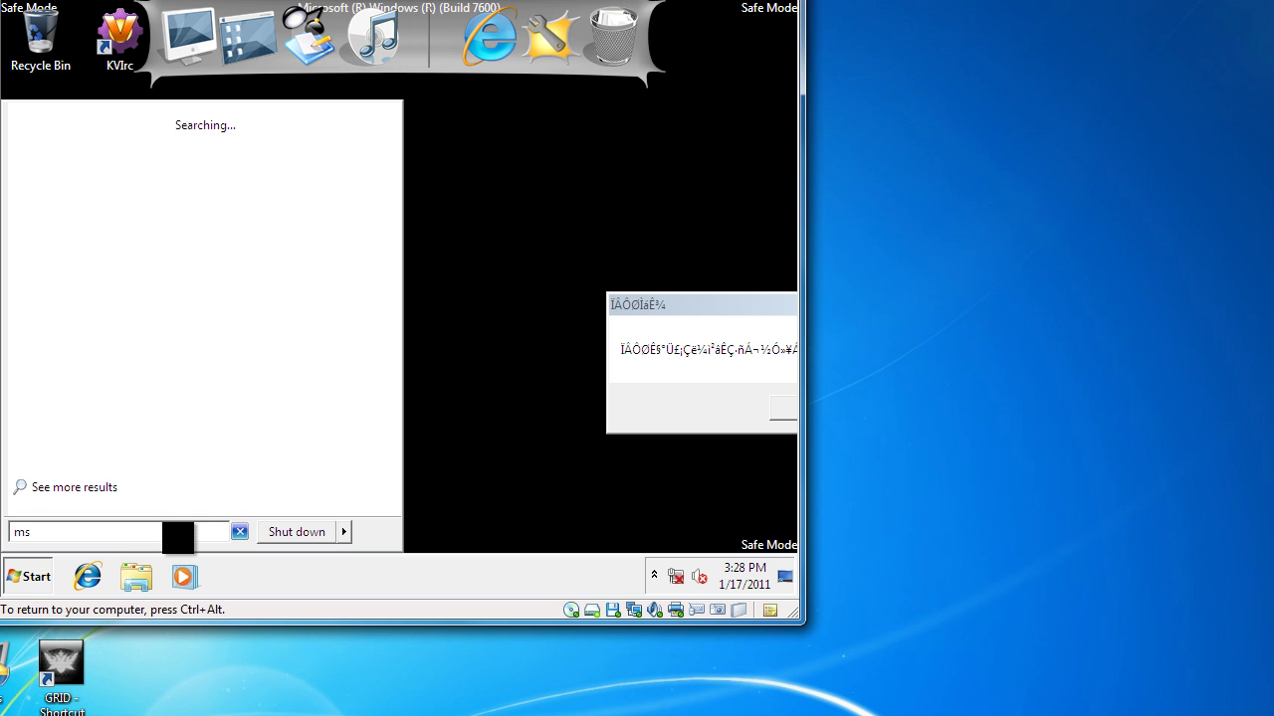
key(ctrl+alt)
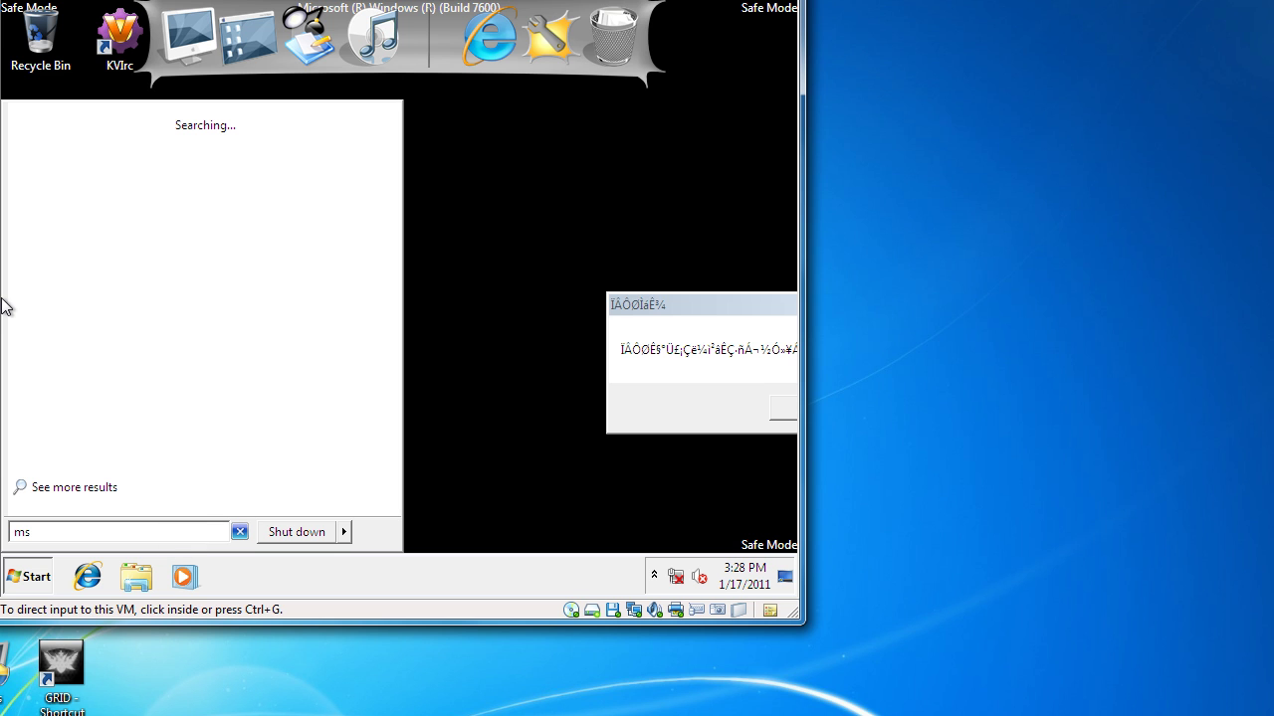
click(268, 306)
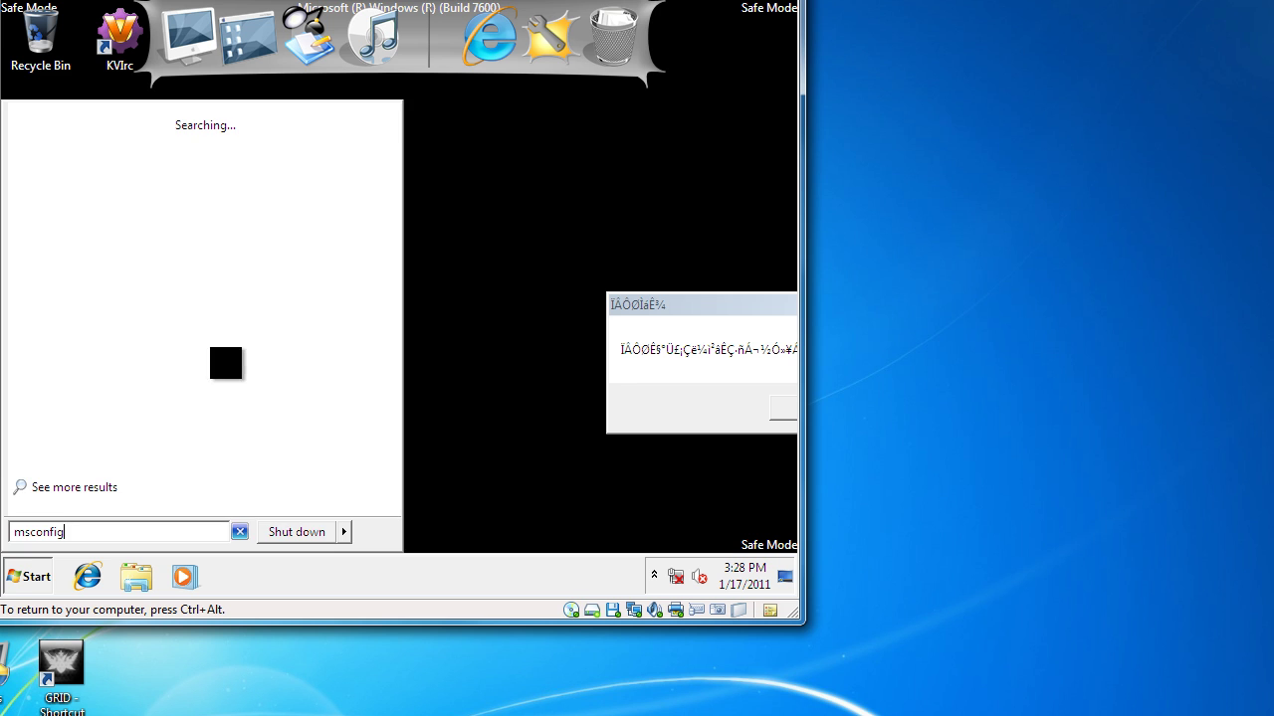
key(Return)
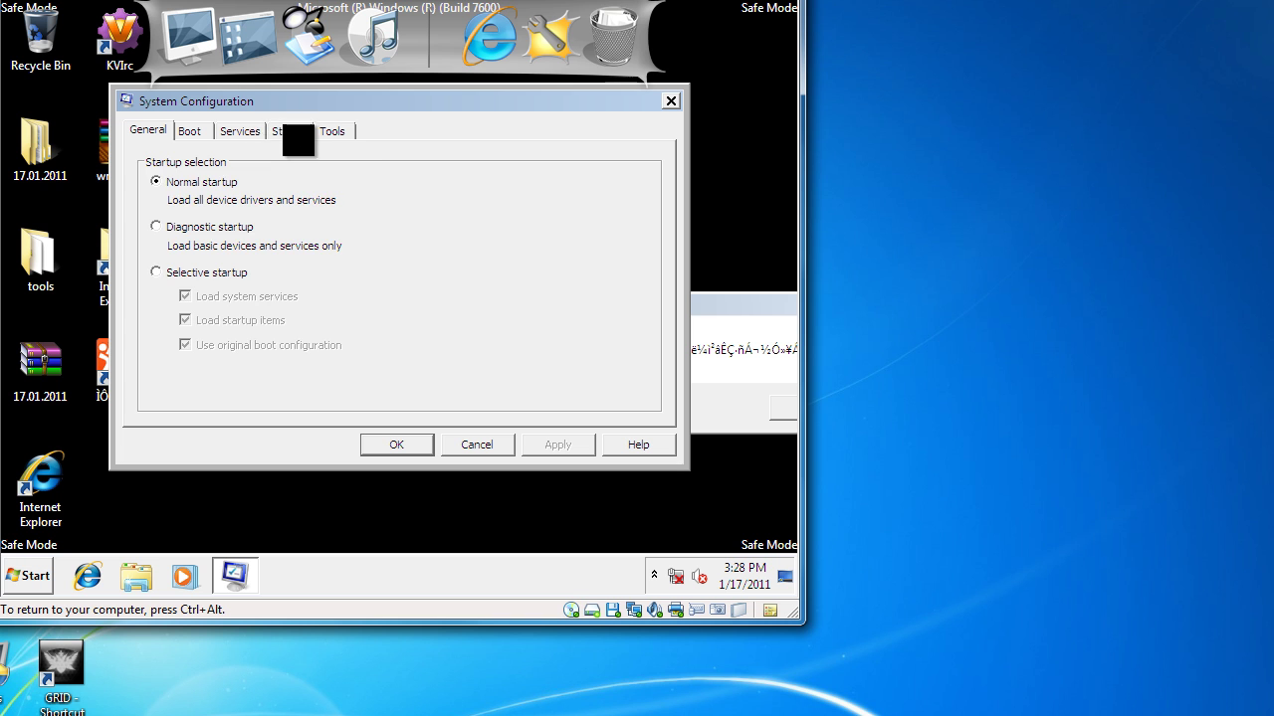
On the Startup tab, disable Windows OS, JSIModule, InstallShield, Persistence, Data Manager and NVIDIA entries
click(289, 130)
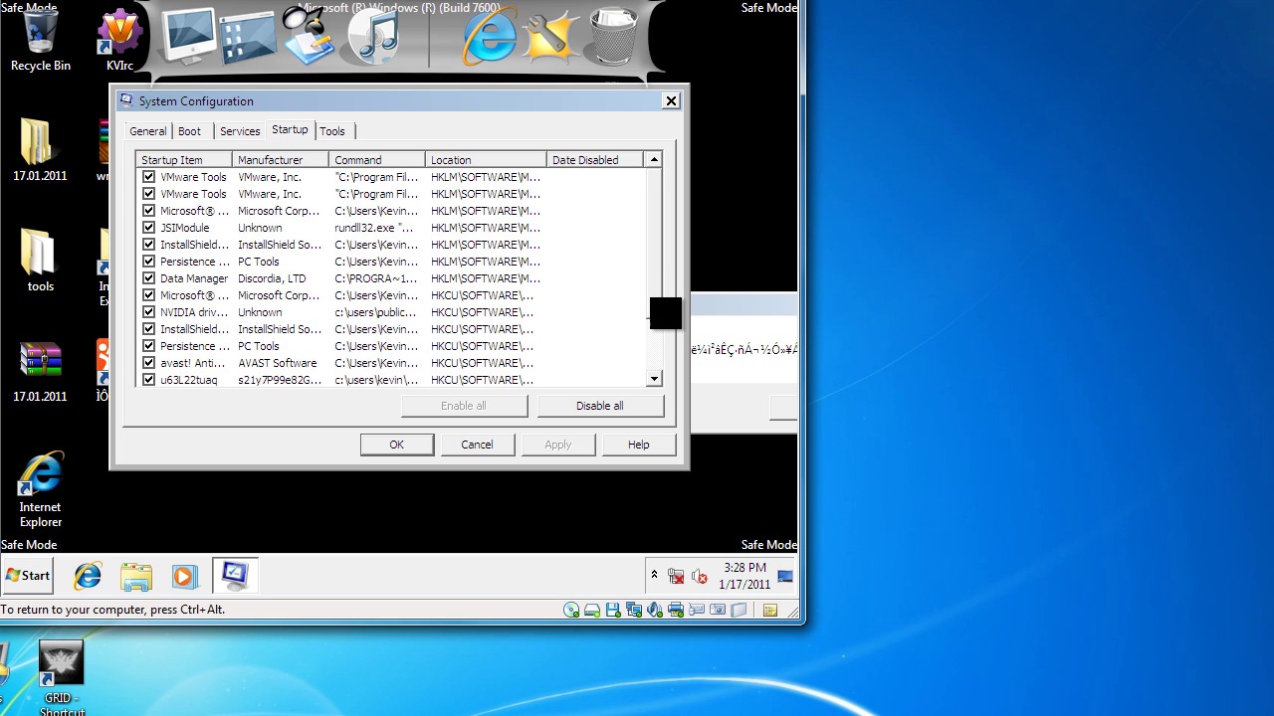
scroll(654, 307, down, 1)
drag(667, 320, 670, 378)
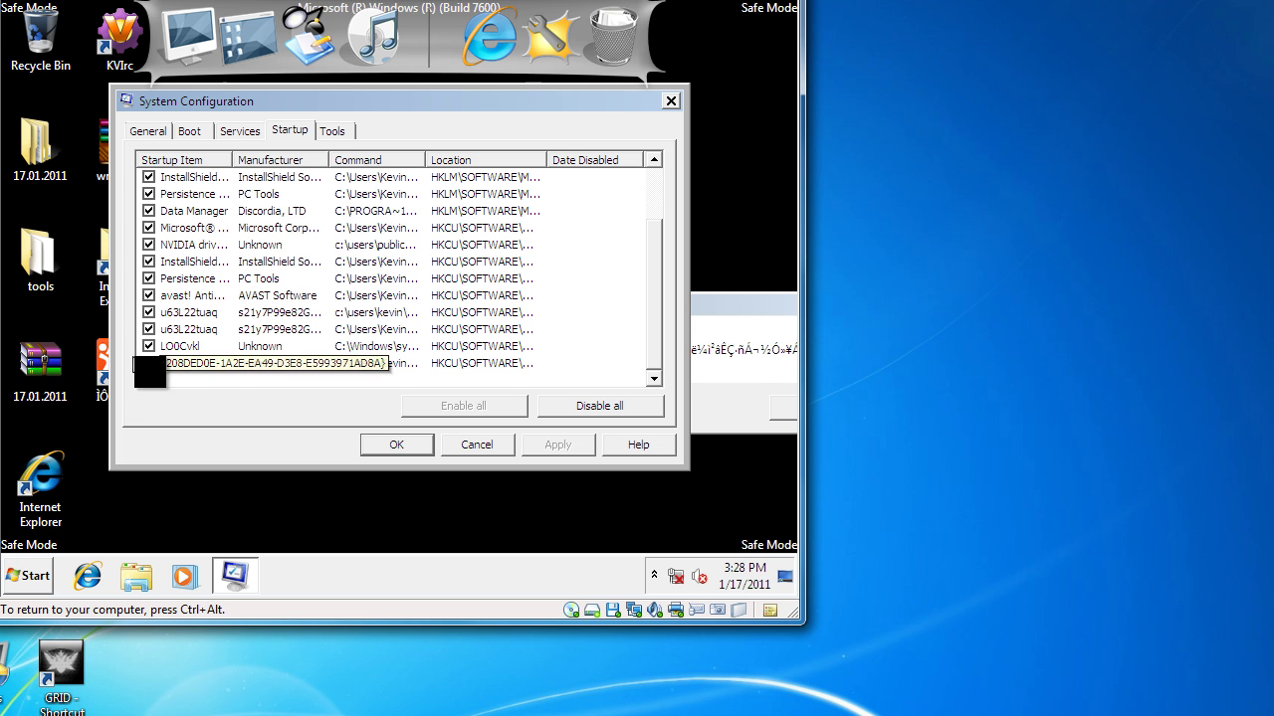
drag(651, 355, 674, 257)
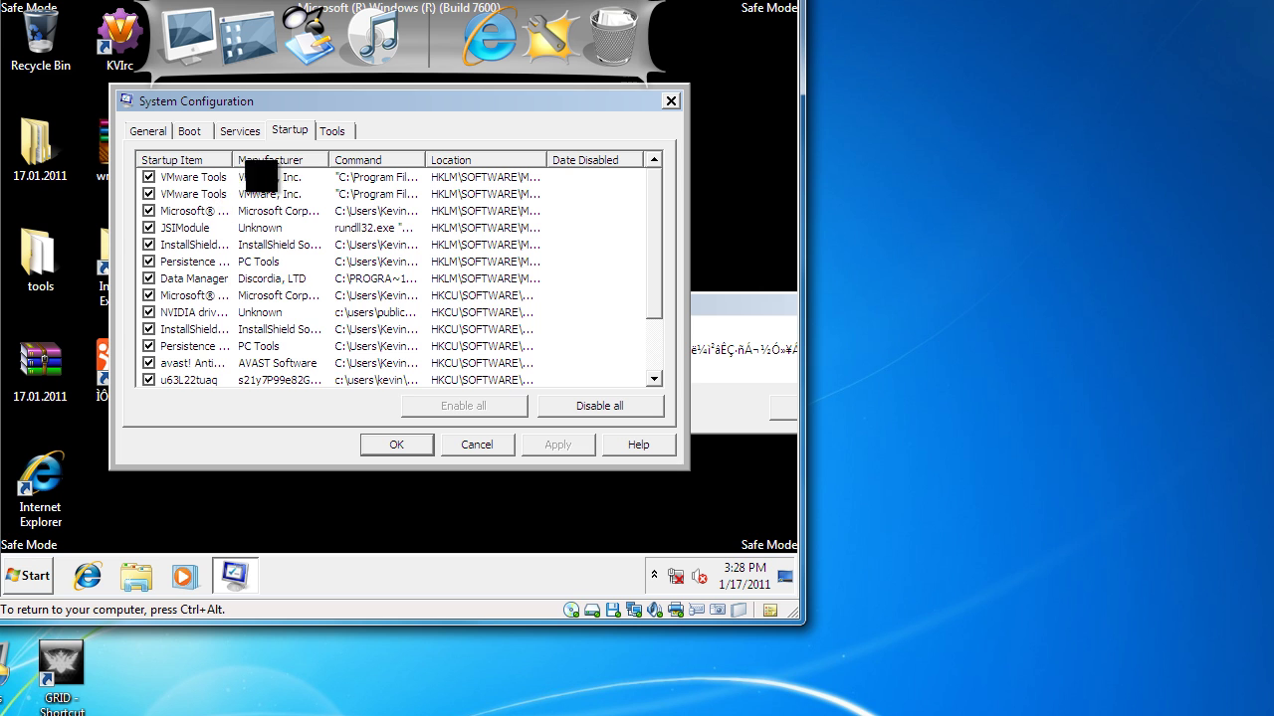
drag(232, 155, 379, 170)
click(381, 176)
click(148, 211)
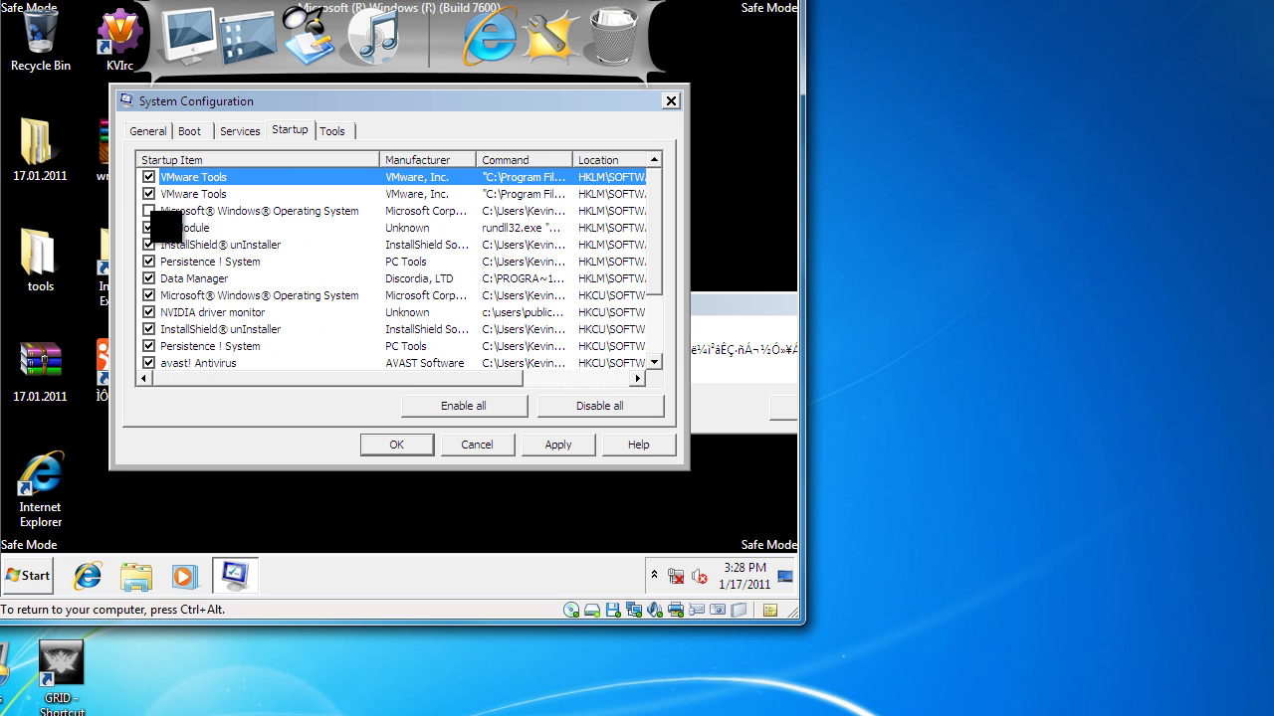
click(149, 227)
click(149, 244)
click(149, 261)
click(149, 279)
click(148, 295)
click(149, 312)
Disable the remaining InstallShield, Persistence, avast!, u63L22tuaq, LO0Cvkl and GUID entries, then apply and close
scroll(154, 313, down, 1)
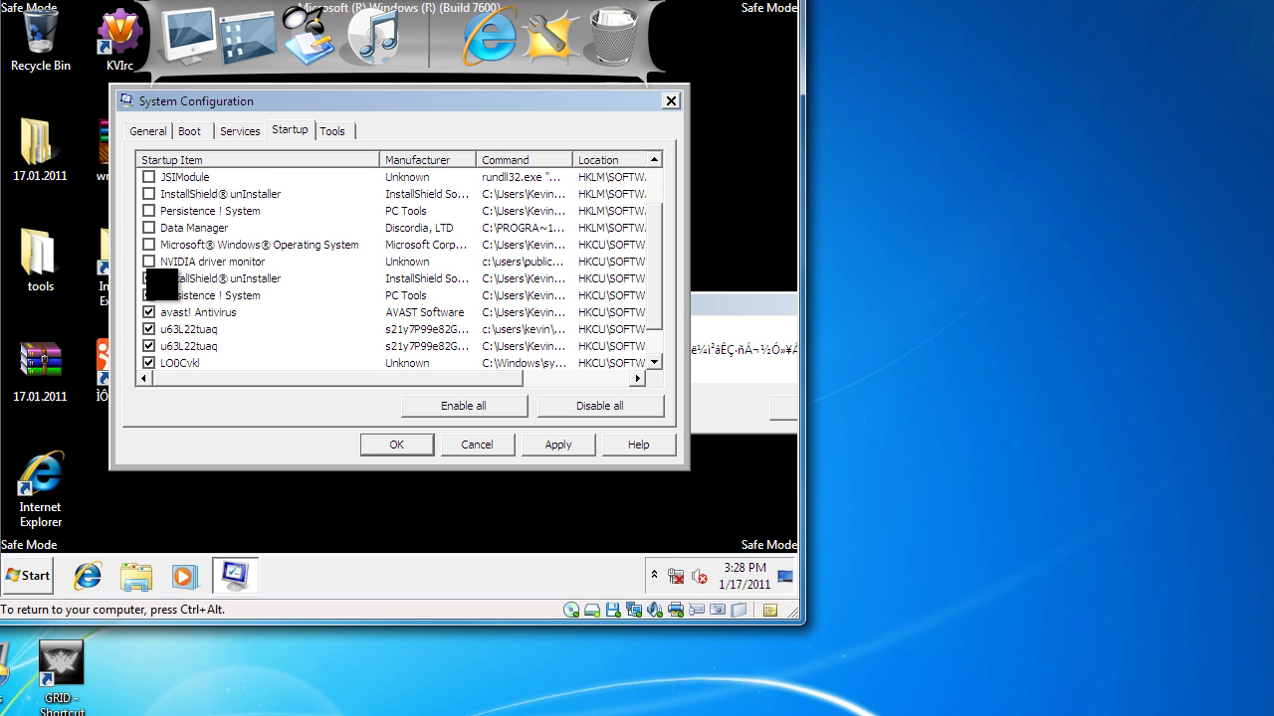
click(149, 279)
click(149, 296)
click(149, 312)
click(148, 329)
click(149, 346)
scroll(184, 308, down, 1)
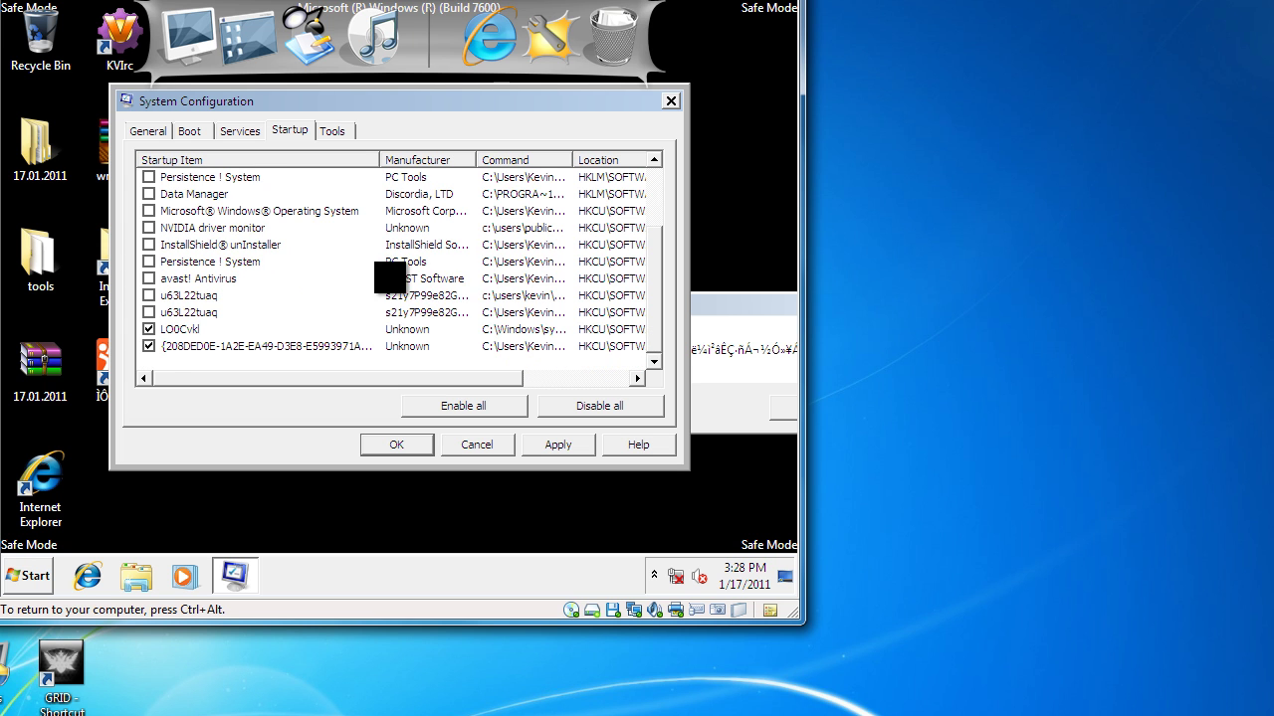
click(149, 330)
click(148, 346)
click(557, 445)
click(393, 448)
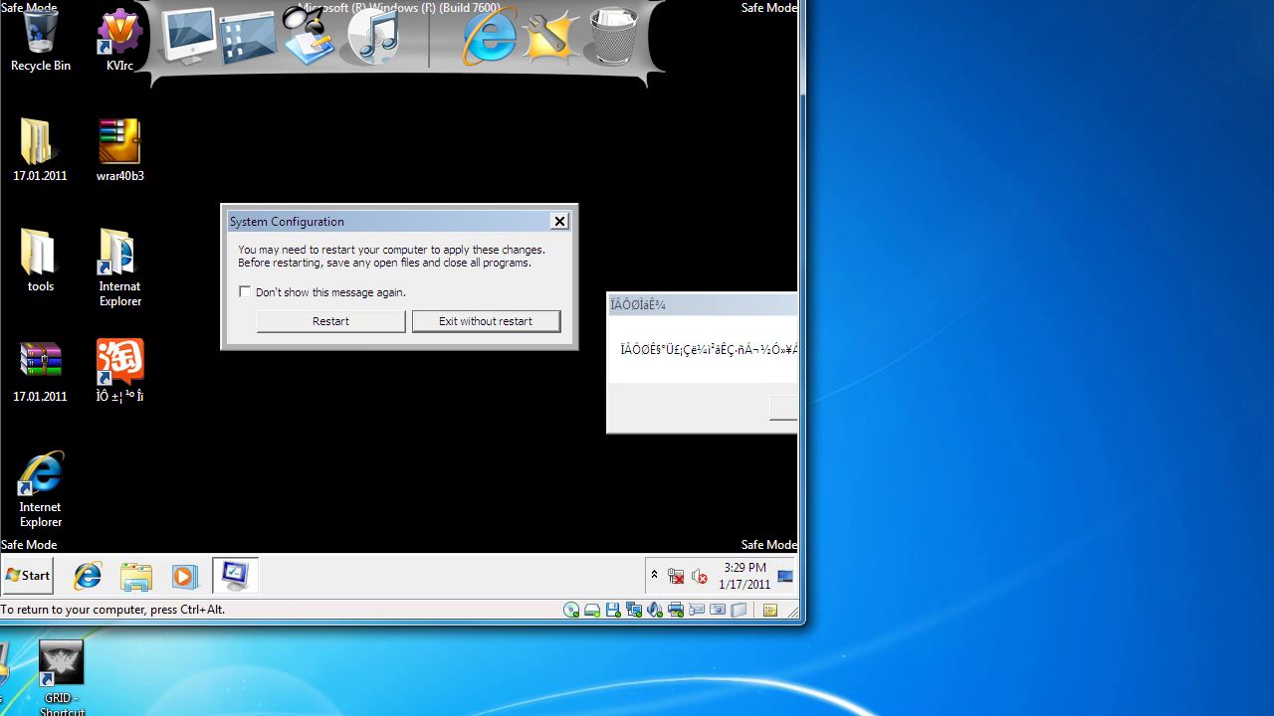
Accept the restart prompt so Windows reboots with startup items disabled
click(390, 327)
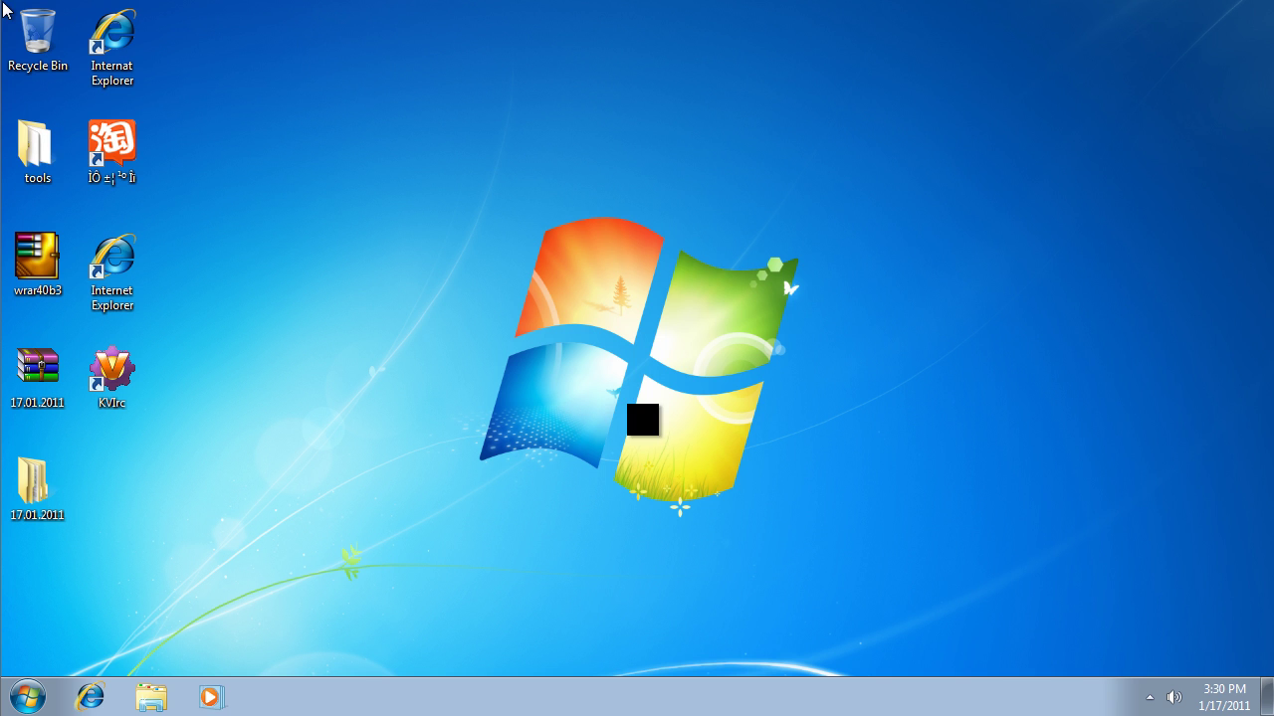
Open the desktop tools folder and launch ComboFix from it
drag(411, 182, 868, 539)
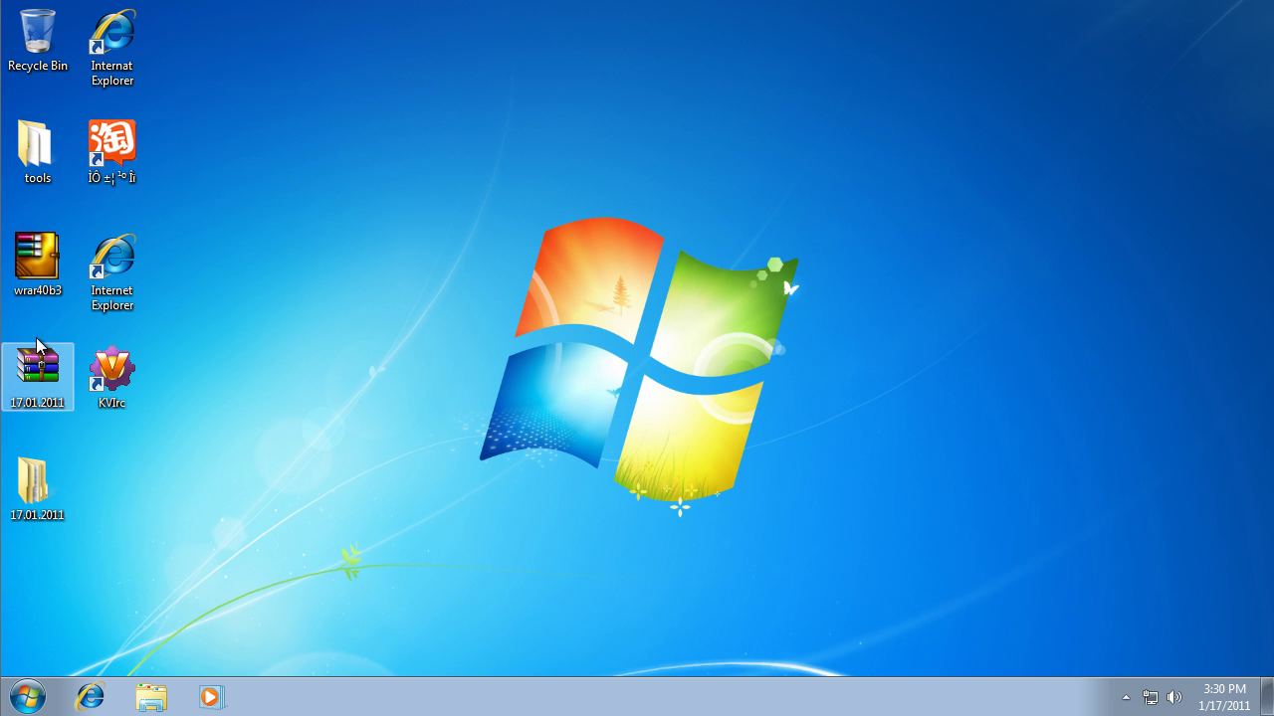
double_click(60, 181)
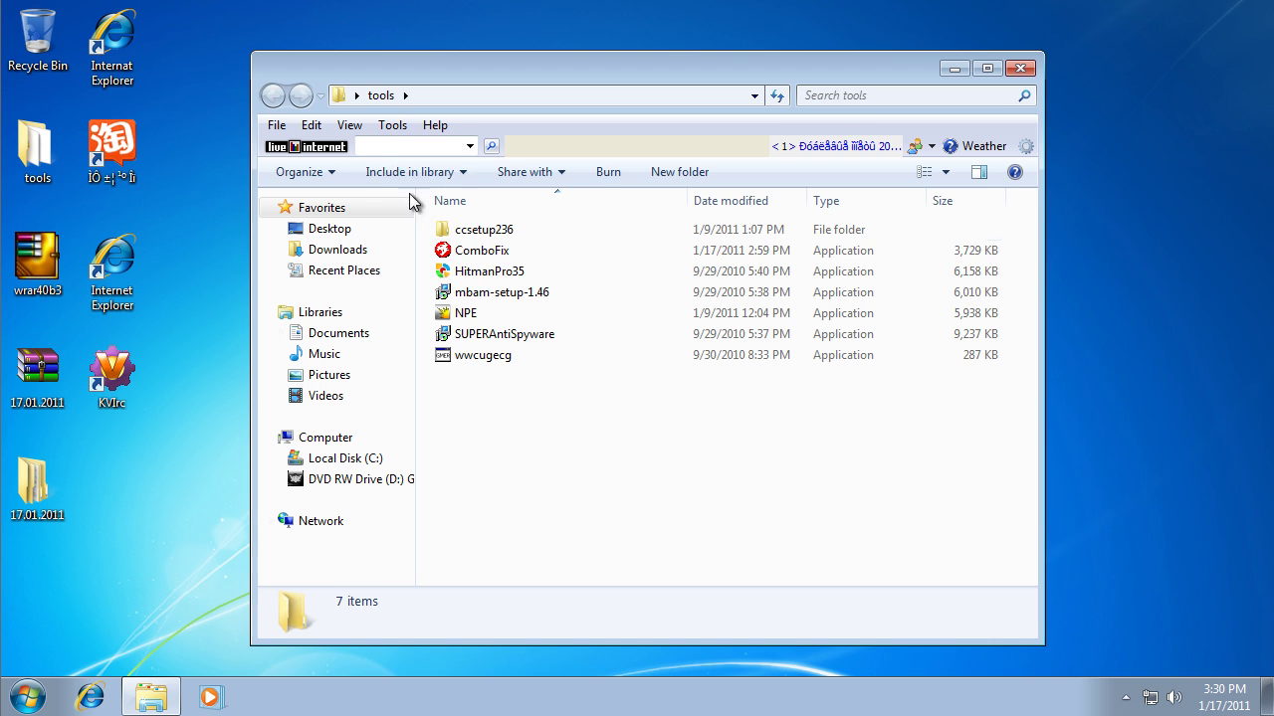
double_click(477, 251)
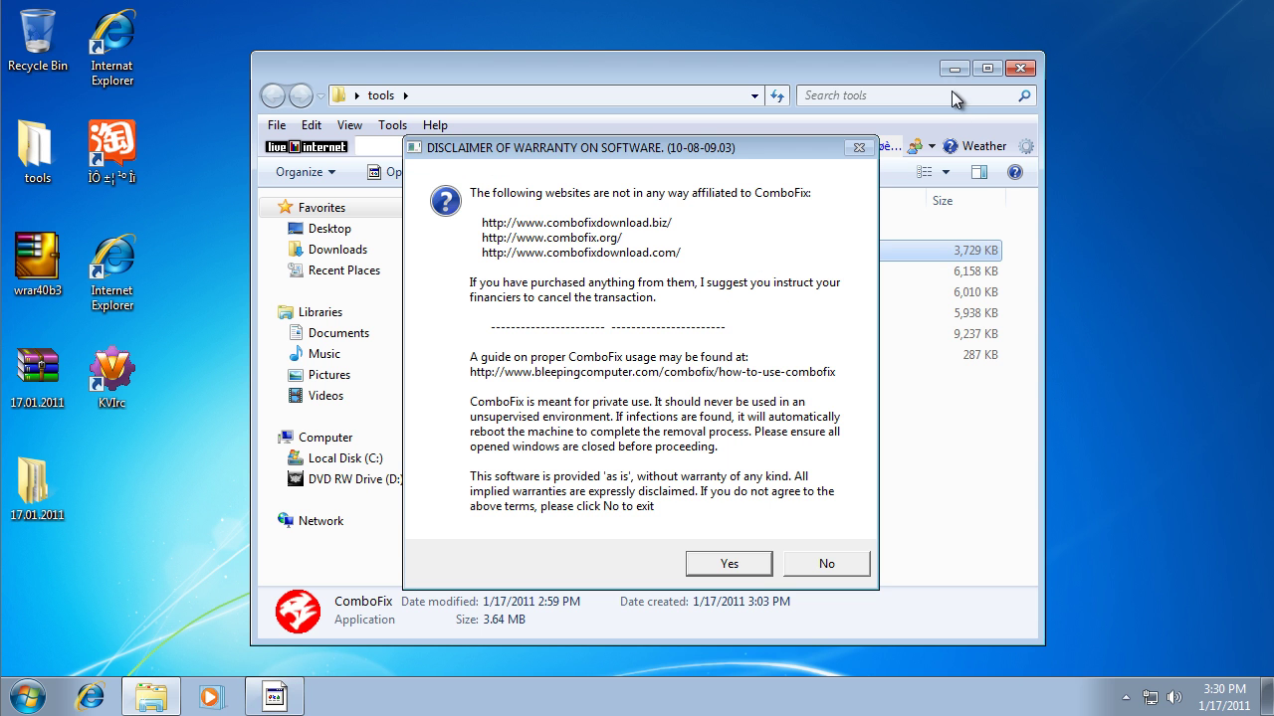
Accept the ComboFix disclaimer, agree to update it, and acknowledge its restart notice
click(954, 68)
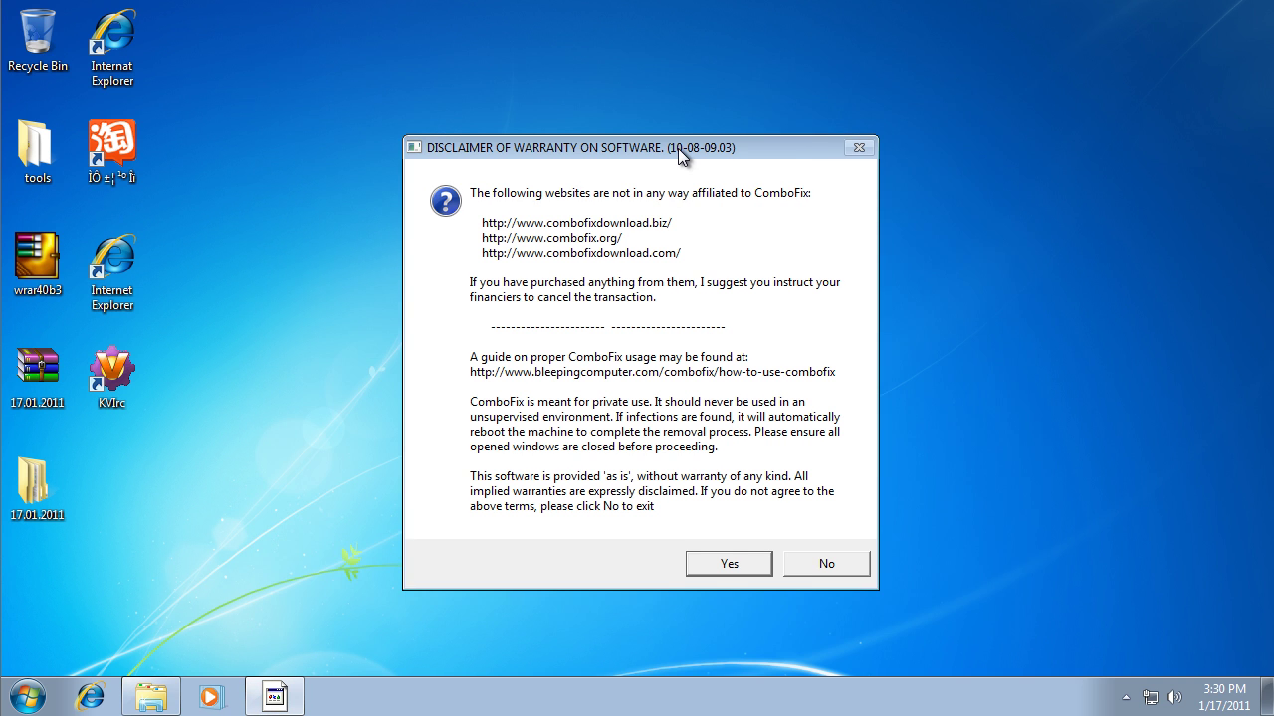
drag(678, 148, 682, 137)
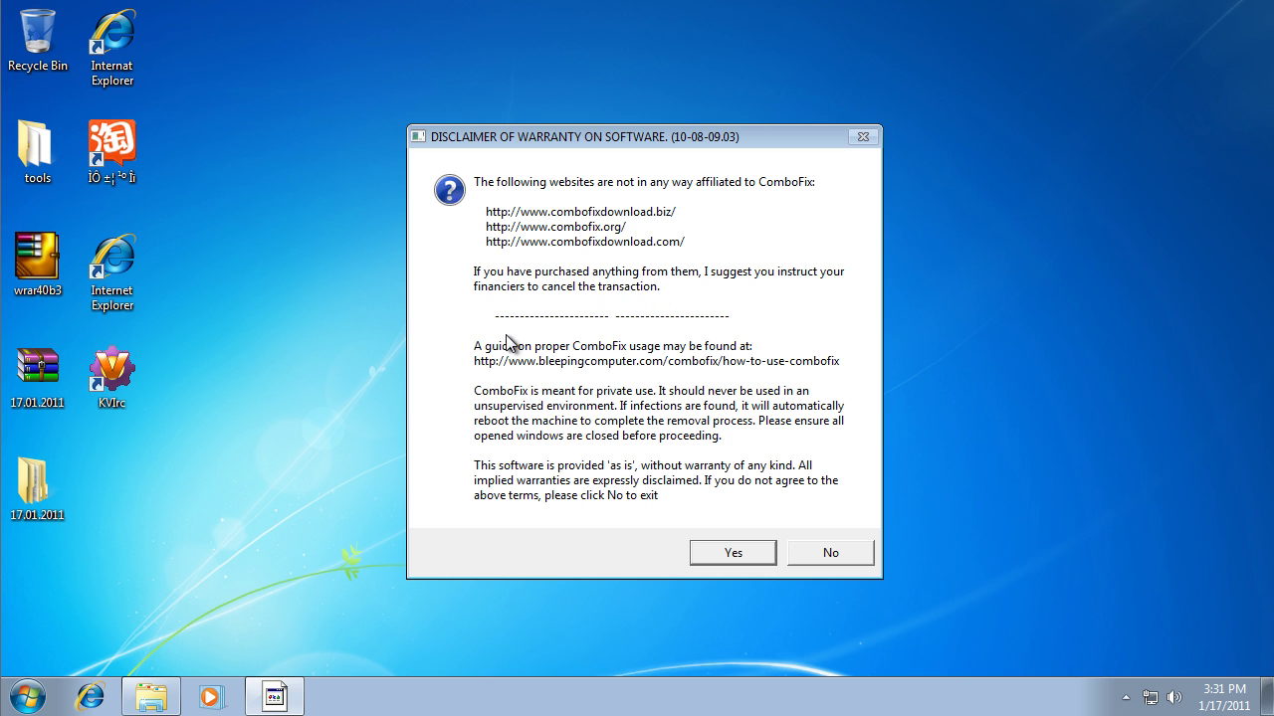
click(733, 553)
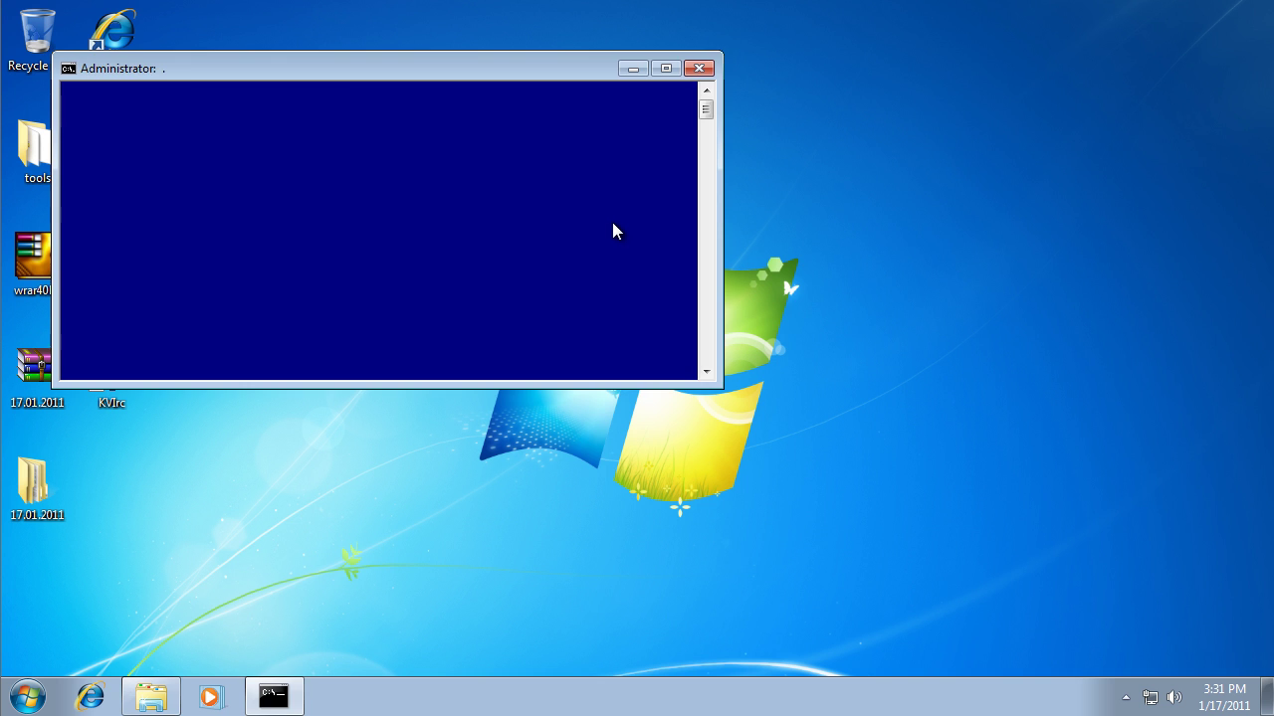
drag(335, 71, 471, 68)
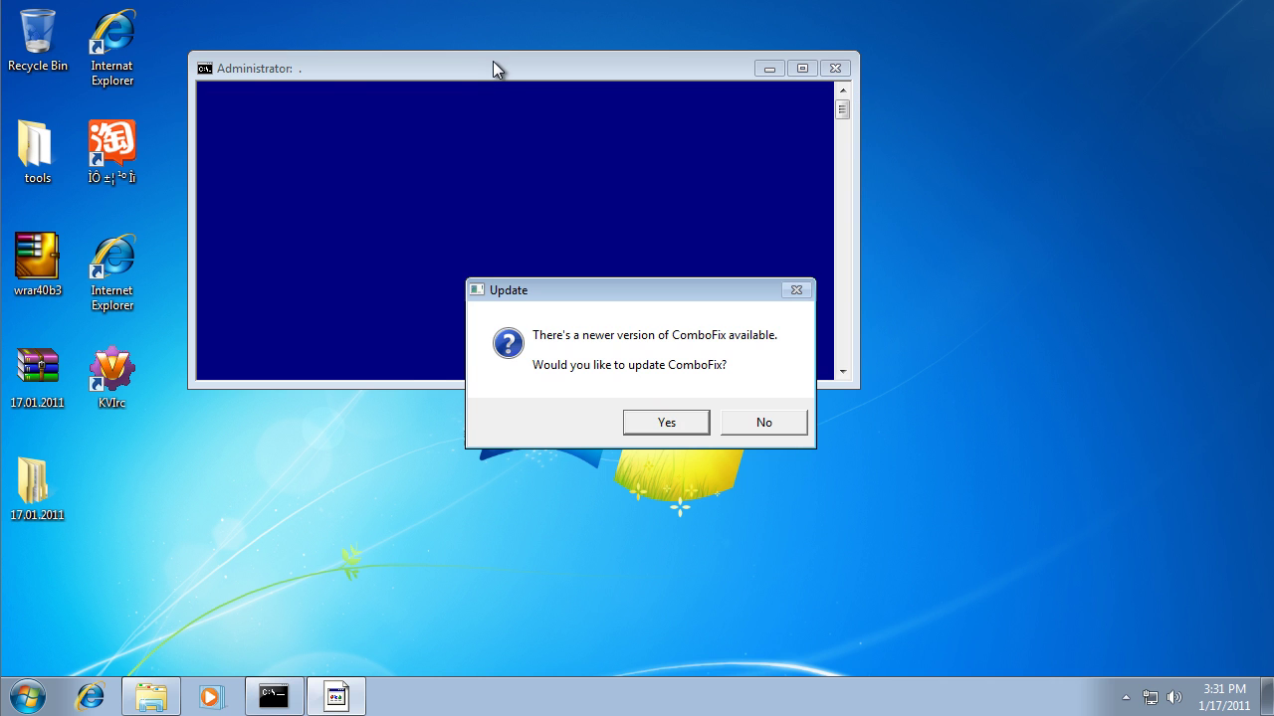
click(662, 421)
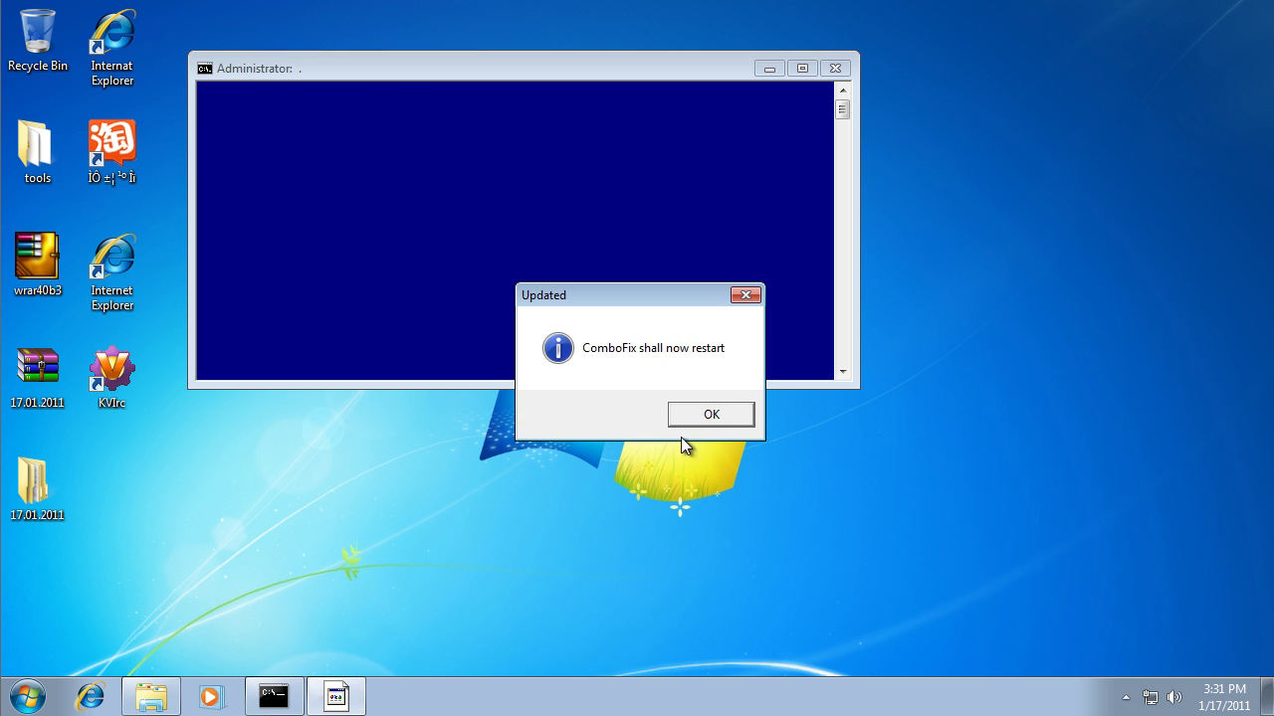
click(682, 418)
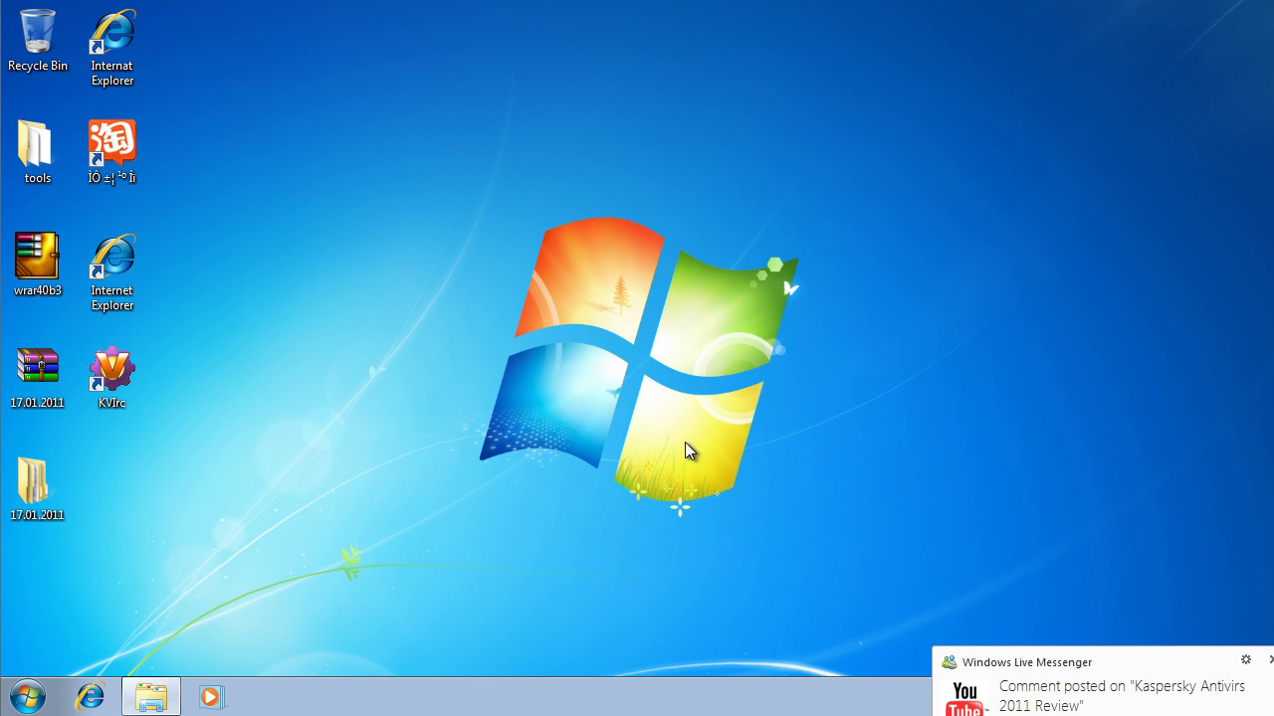
Dismiss the Messenger notification, accept the ComboFix disclaimer, and reposition the console window
click(1270, 664)
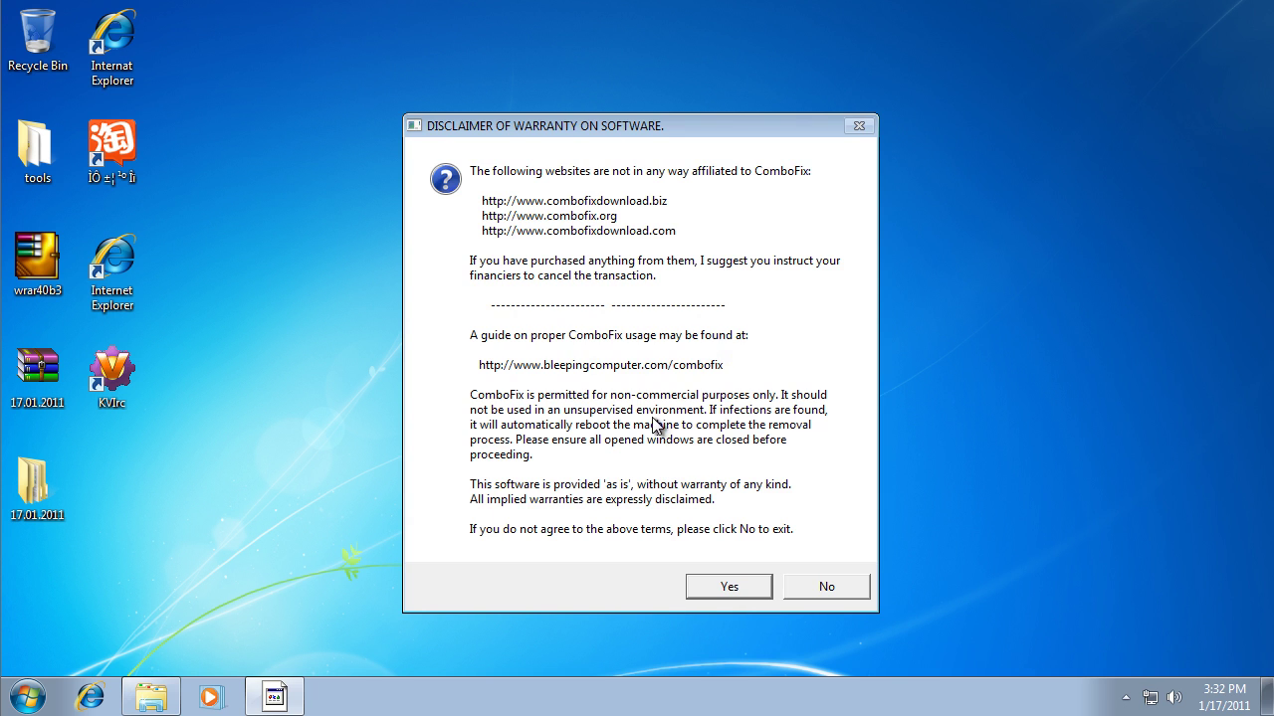
click(722, 585)
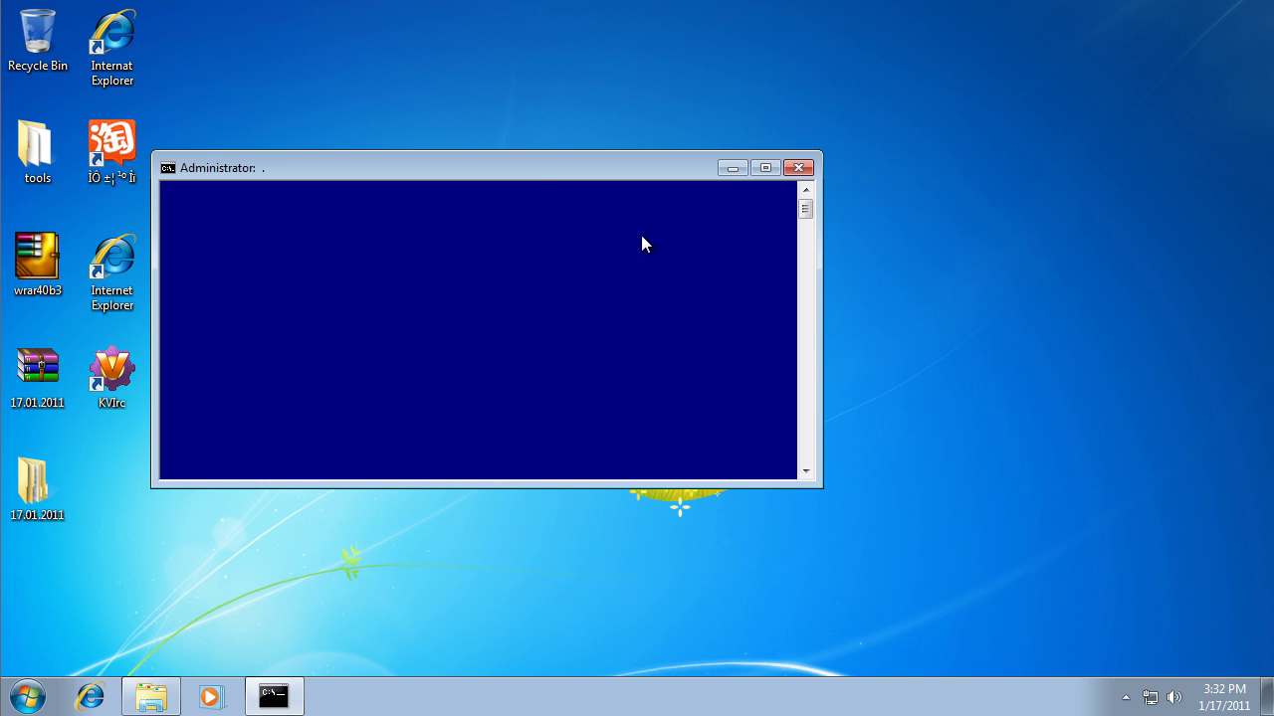
drag(532, 172, 681, 152)
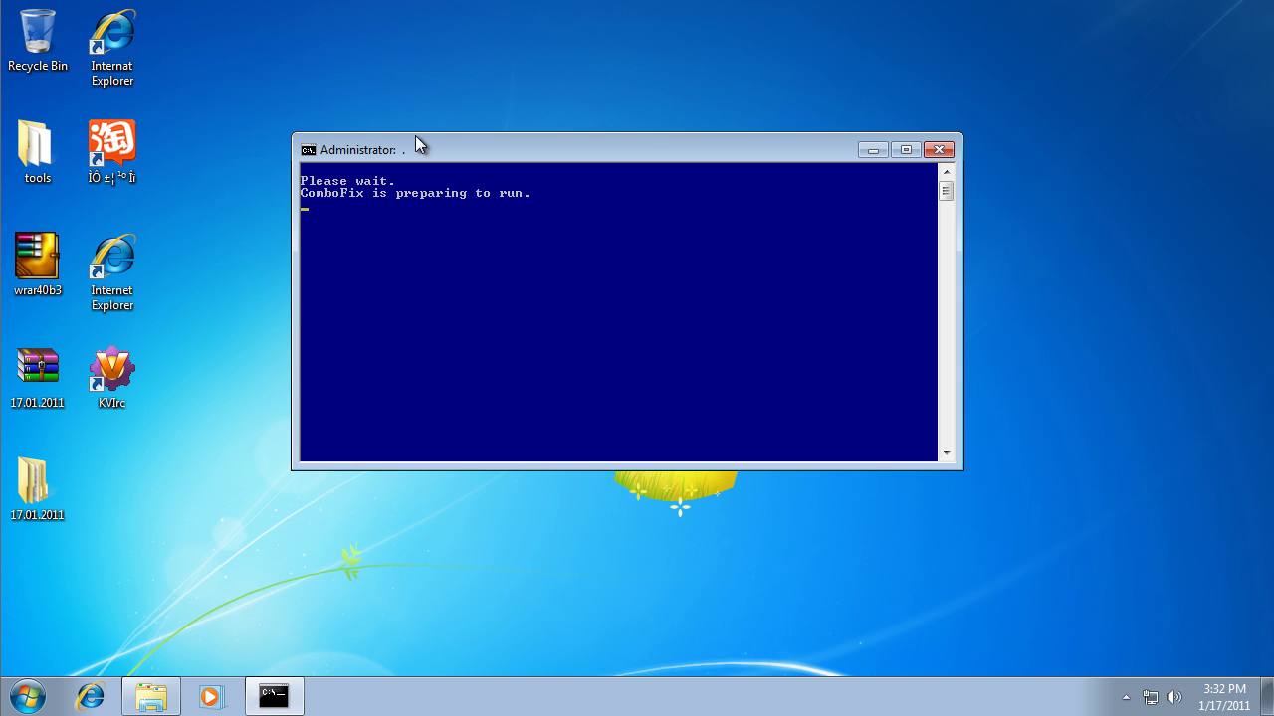
drag(418, 142, 358, 164)
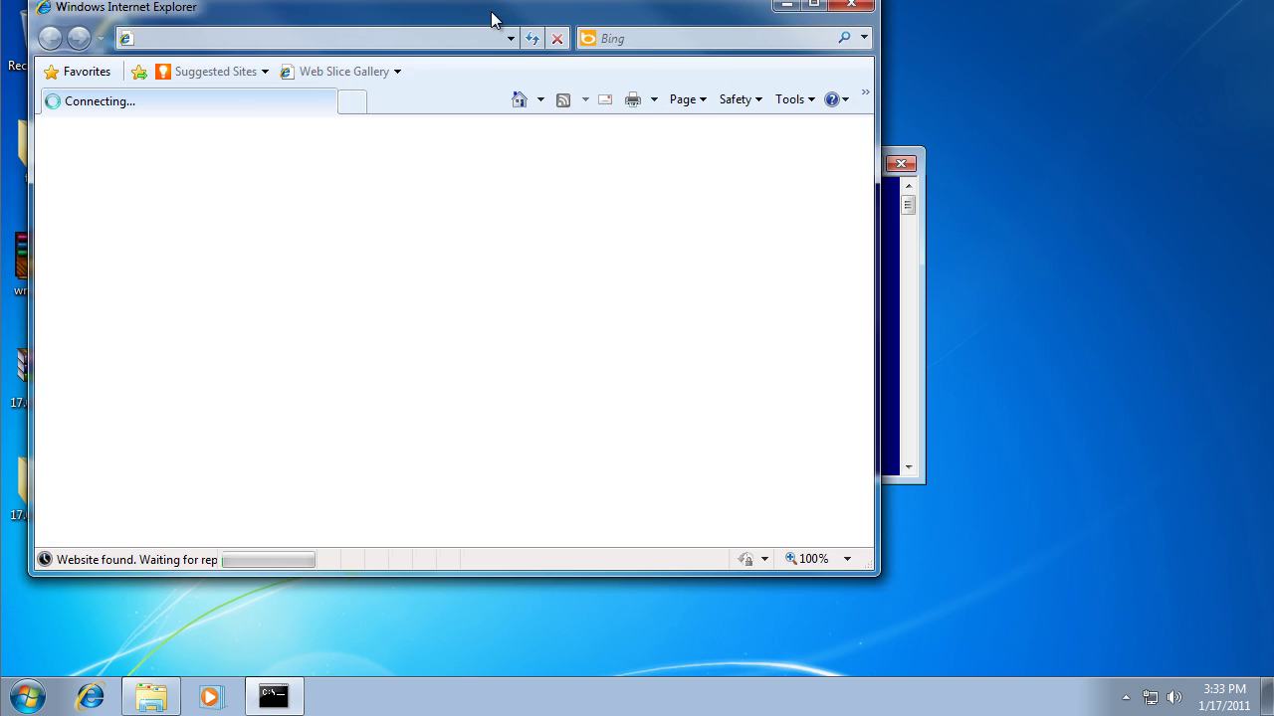
Drag the stray Internet Explorer window aside to uncover the ComboFix console
drag(491, 20, 1117, 20)
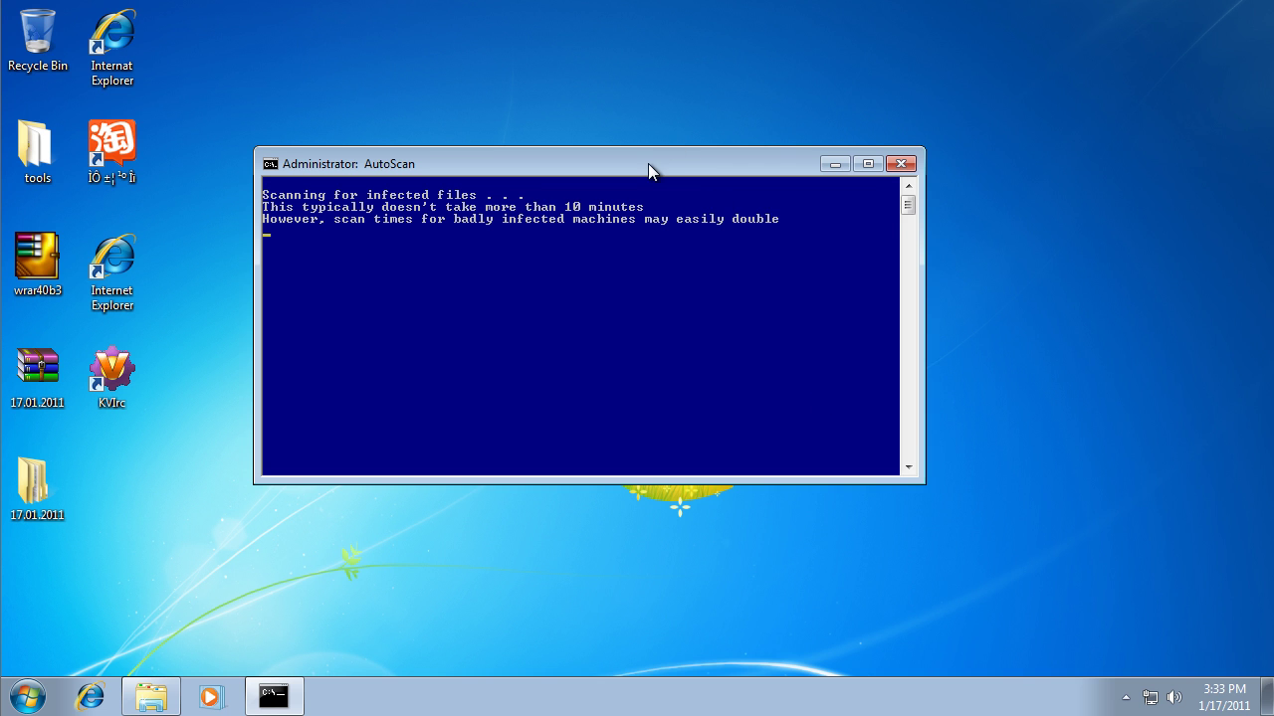
drag(647, 163, 612, 146)
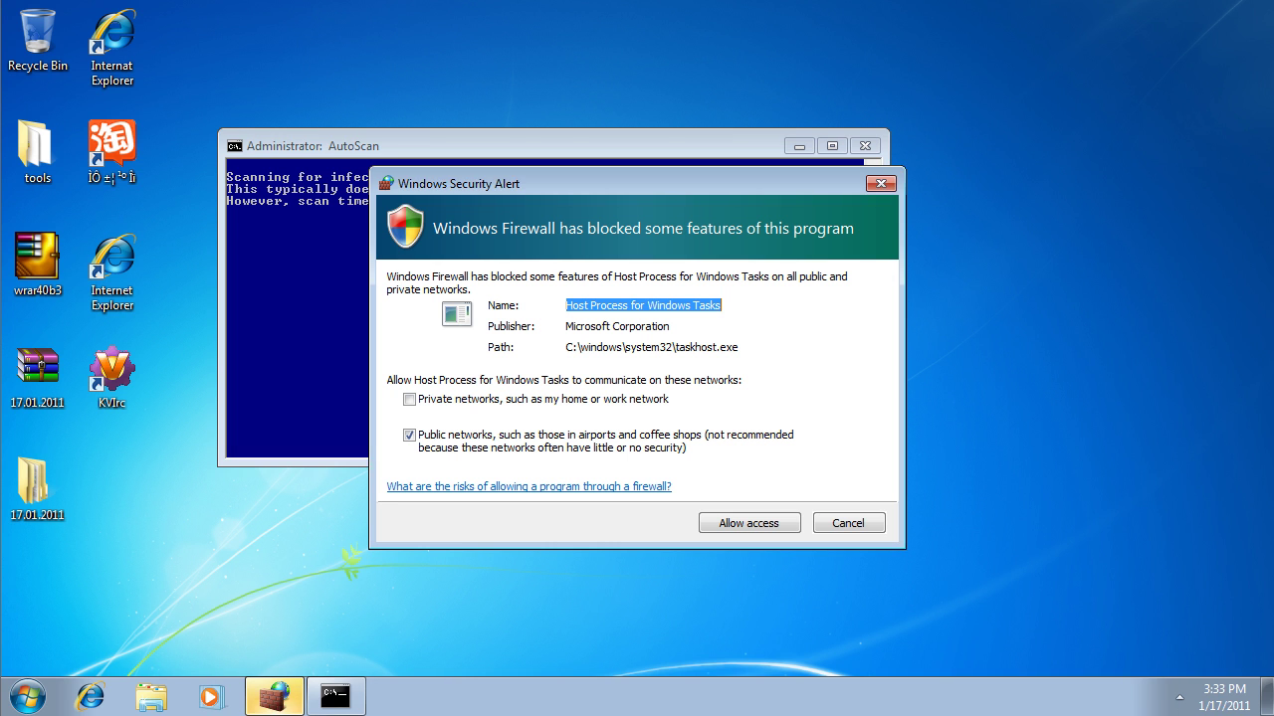
Allow Host Process for Windows Tasks through the firewall and reposition the AutoScan console
click(751, 519)
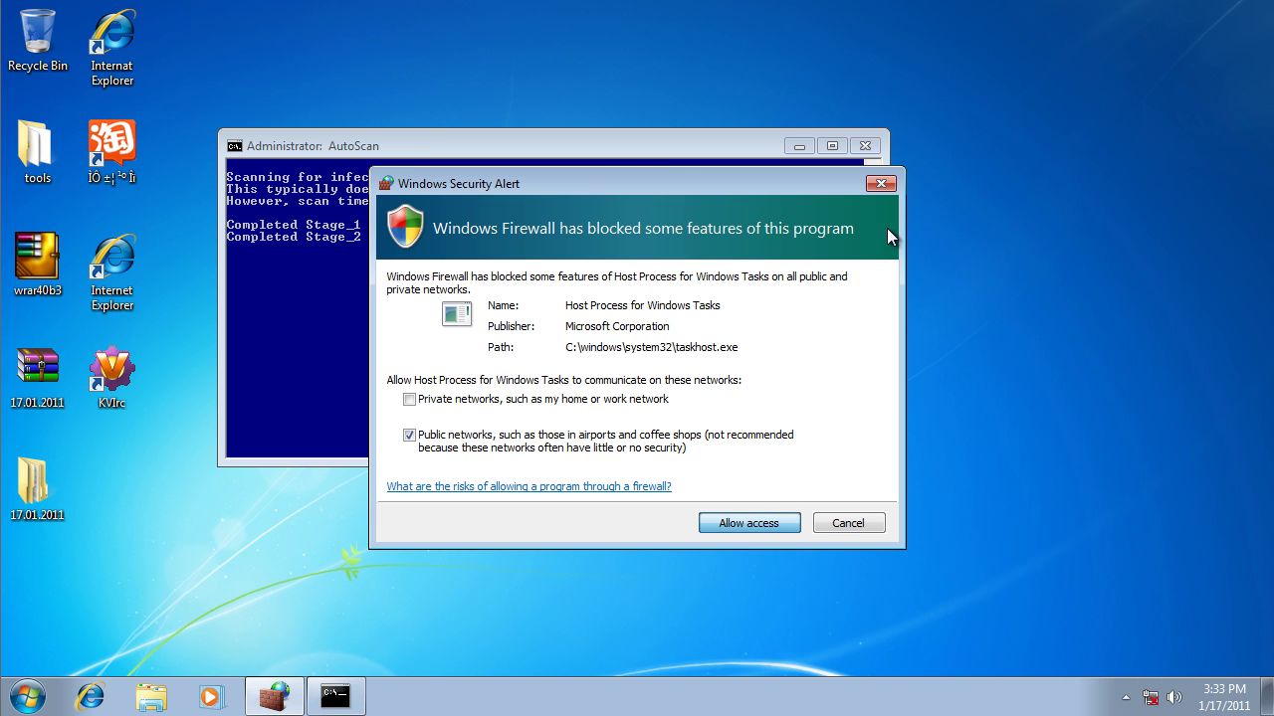
click(705, 147)
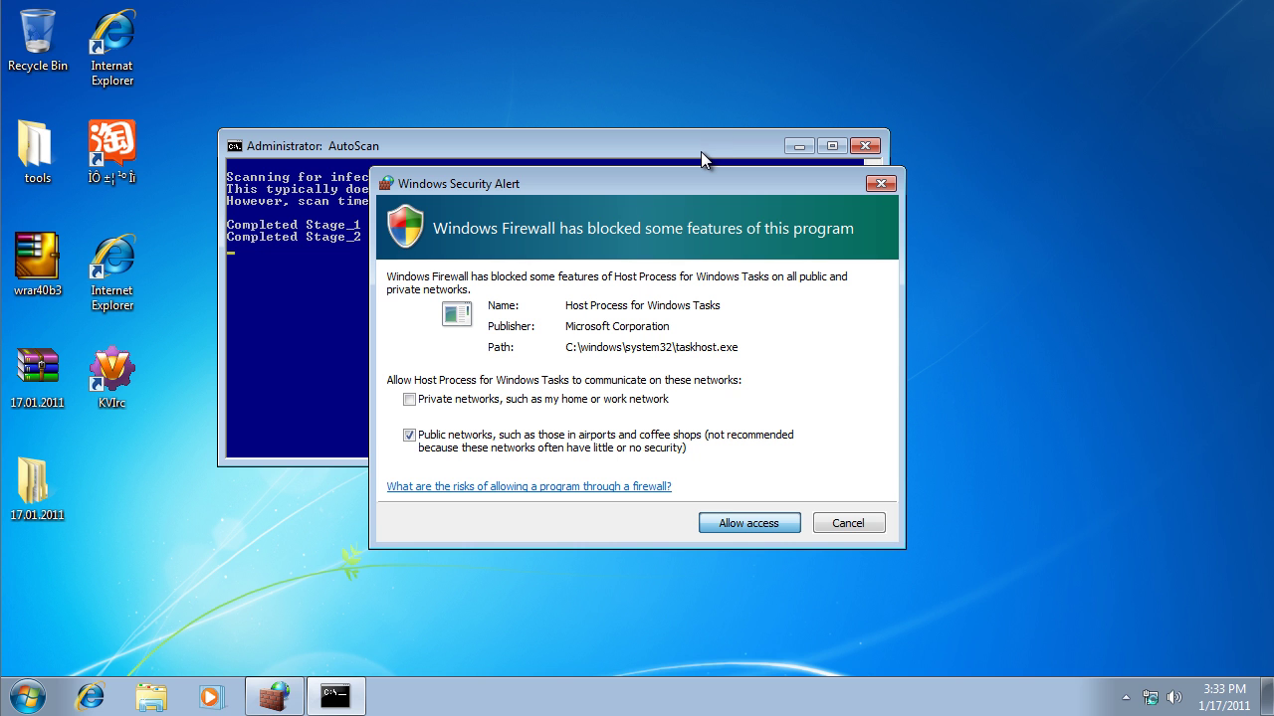
drag(700, 151, 766, 133)
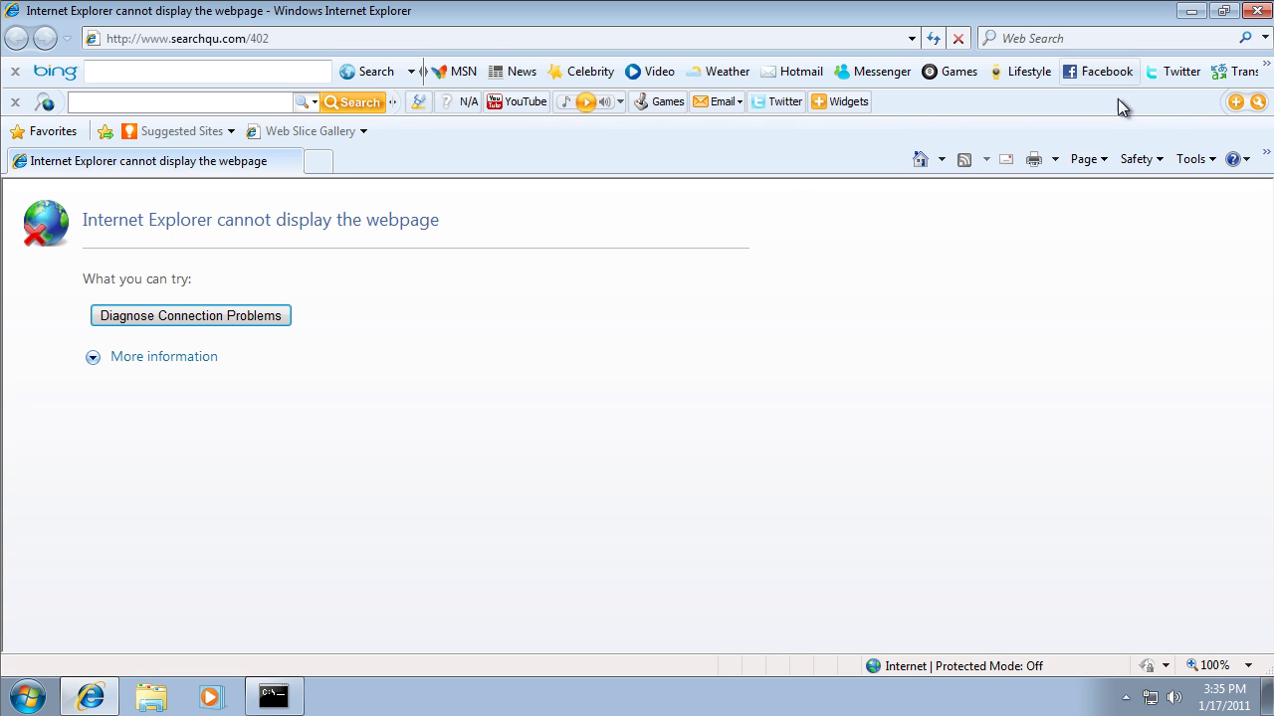
Replace the hijacked home page address with google.co and try loading it
click(270, 40)
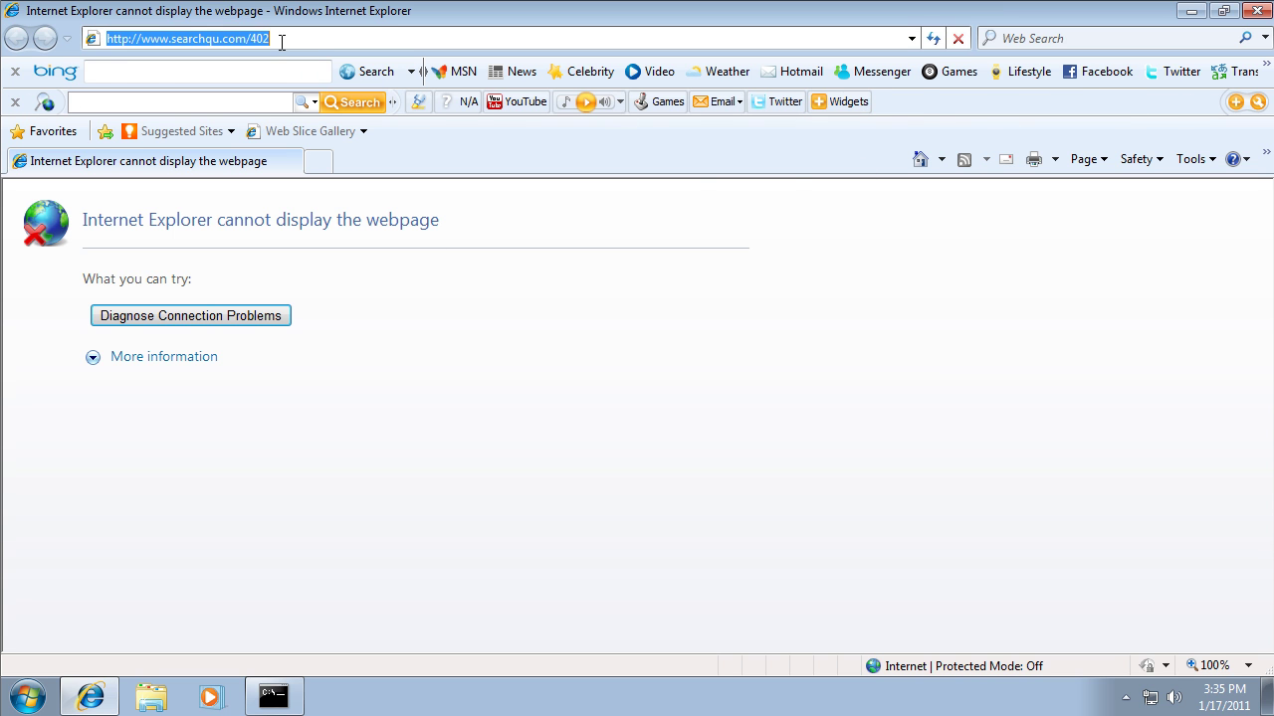
text(google.co)
key(Return)
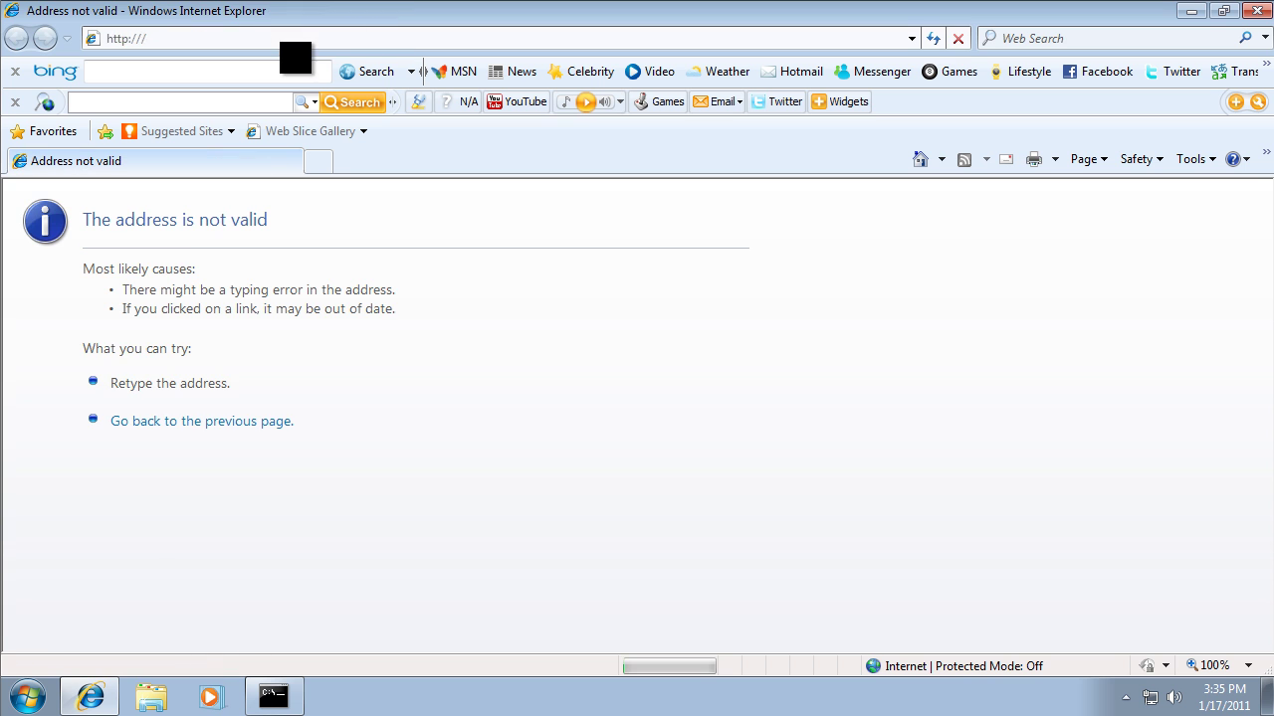
Inspect the LAN proxy settings under Internet Options > Connections and cancel without changes
click(1216, 161)
click(1045, 542)
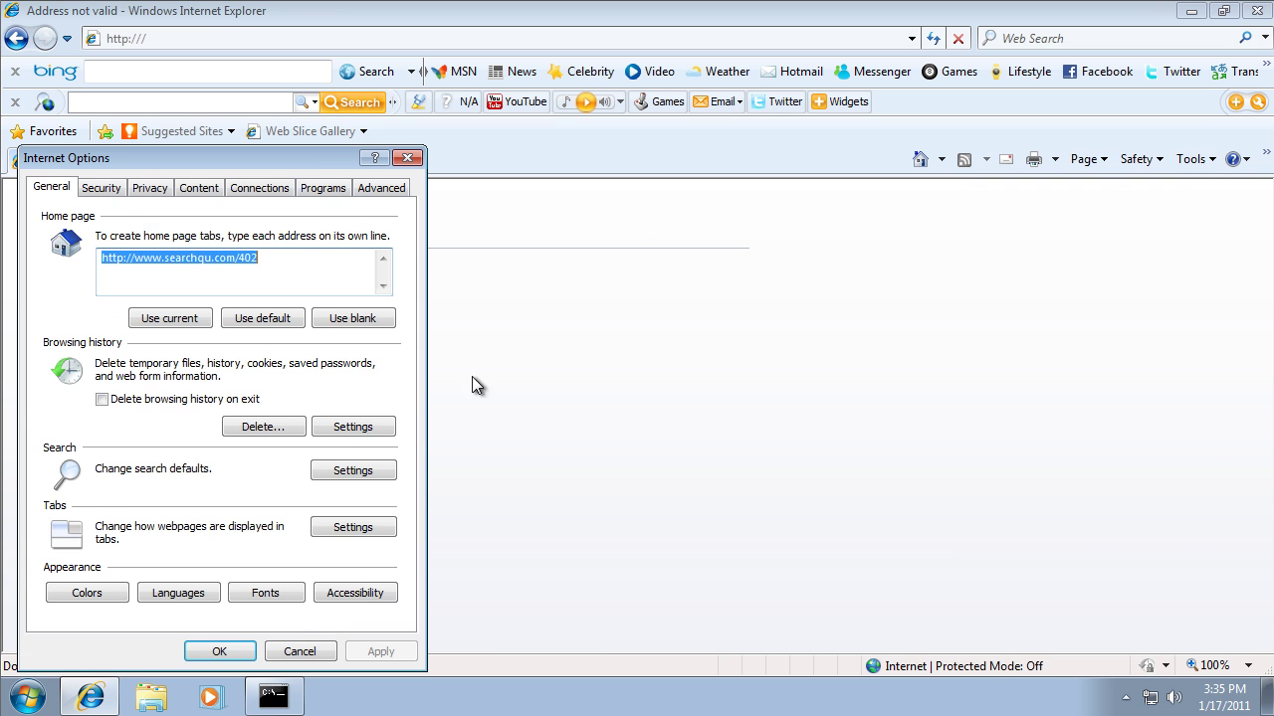
click(323, 187)
click(259, 187)
click(327, 547)
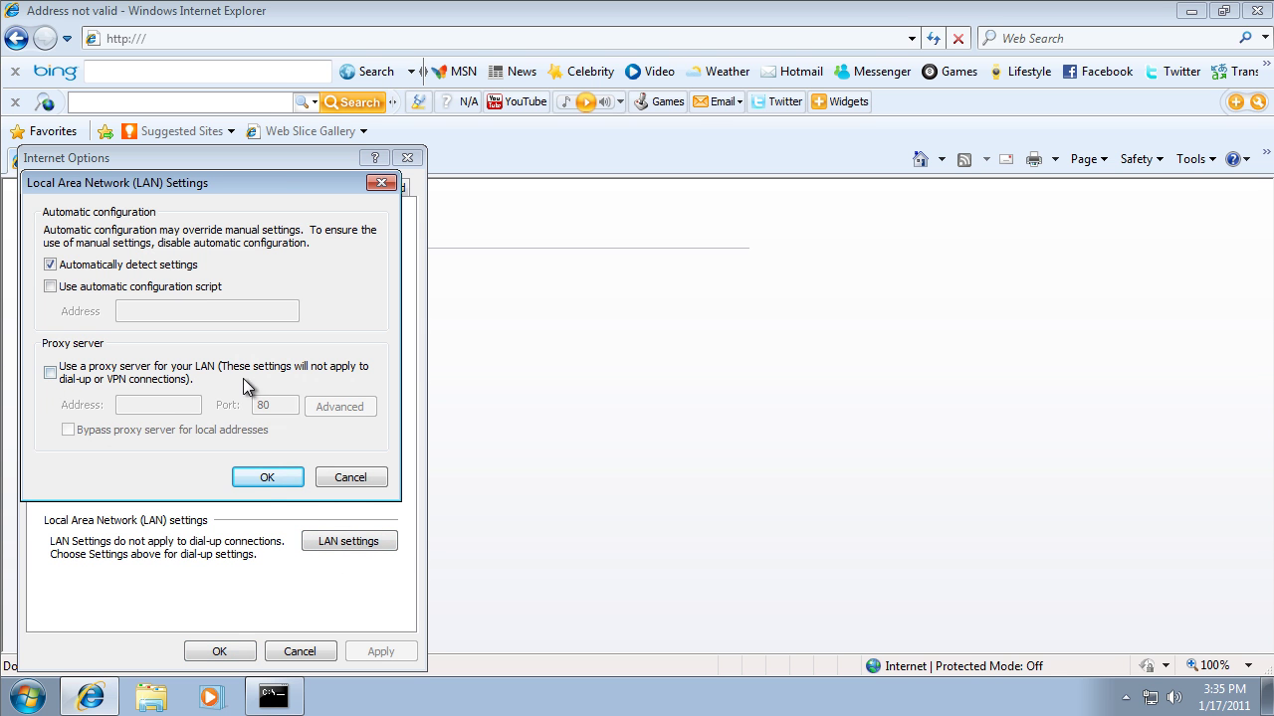
click(364, 485)
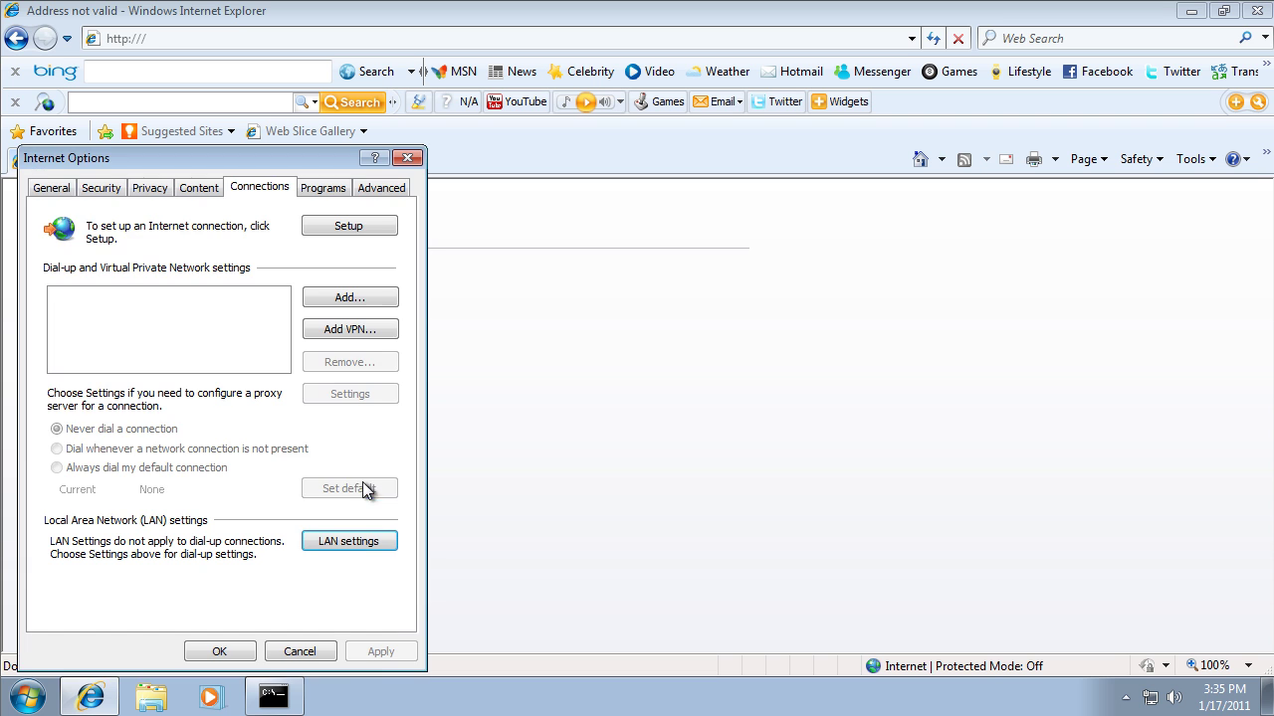
click(328, 652)
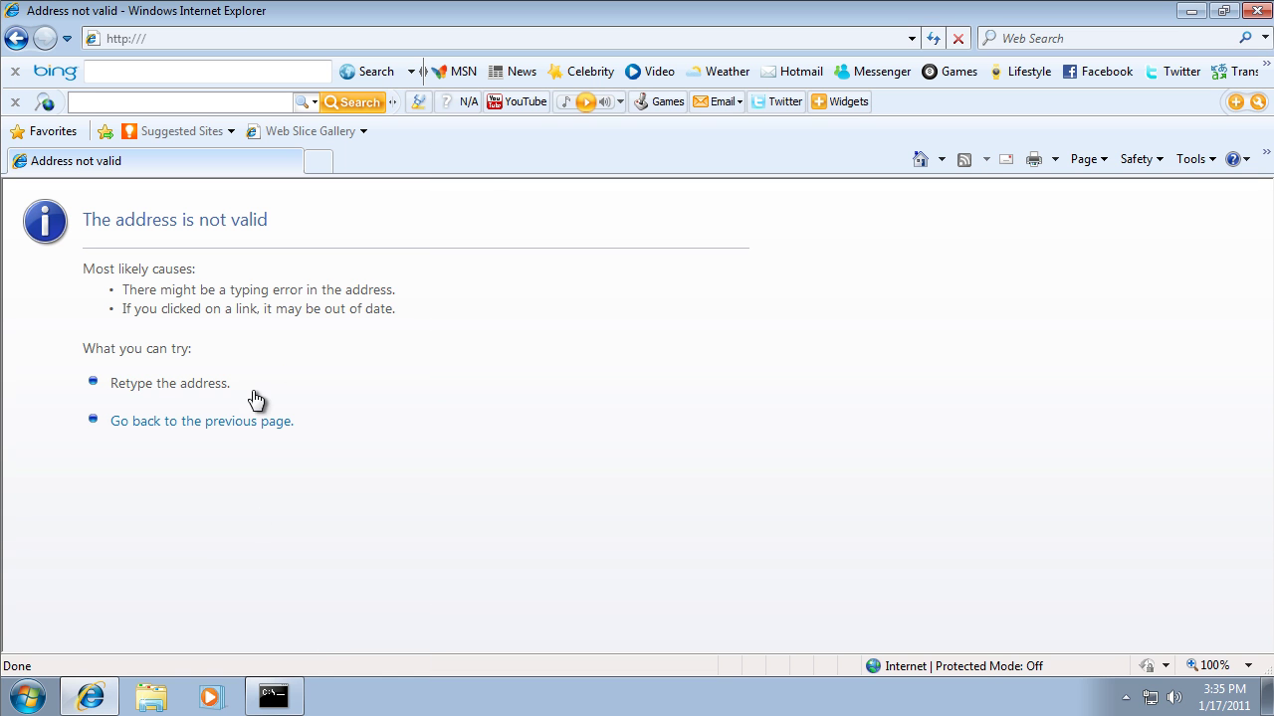
Try loading avg.com, then close Internet Explorer
click(318, 39)
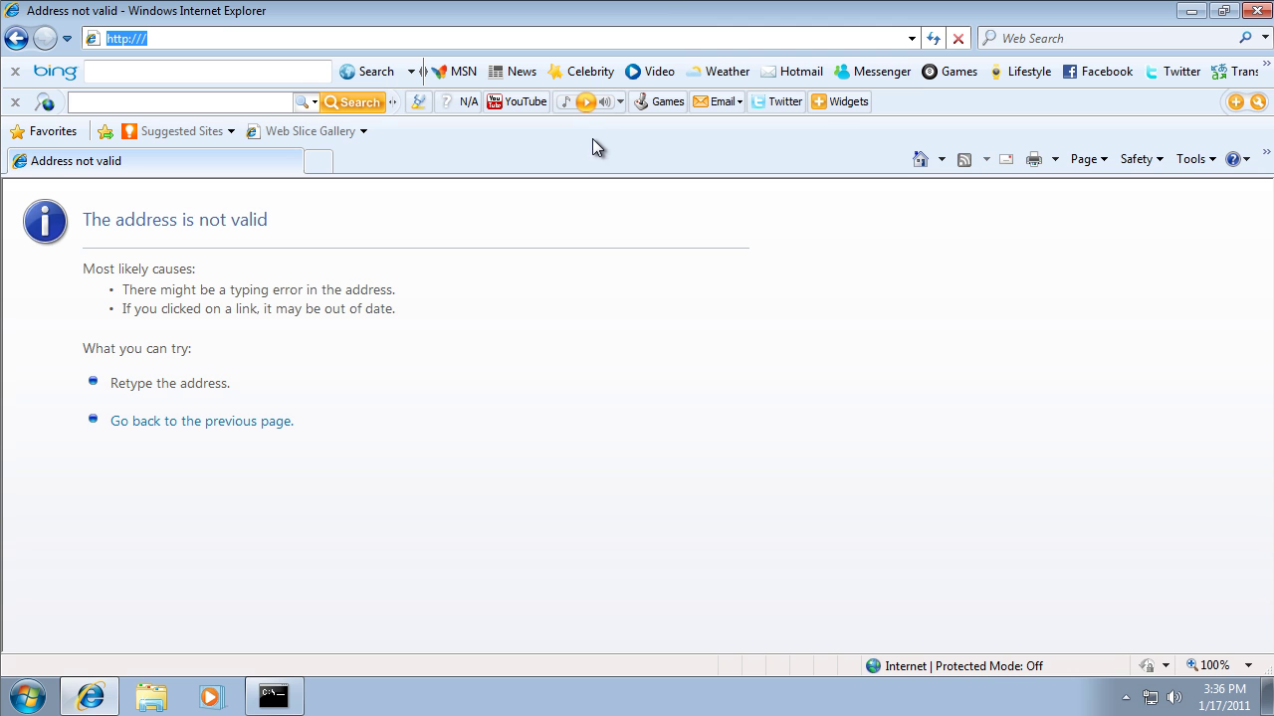
text(avg.com)
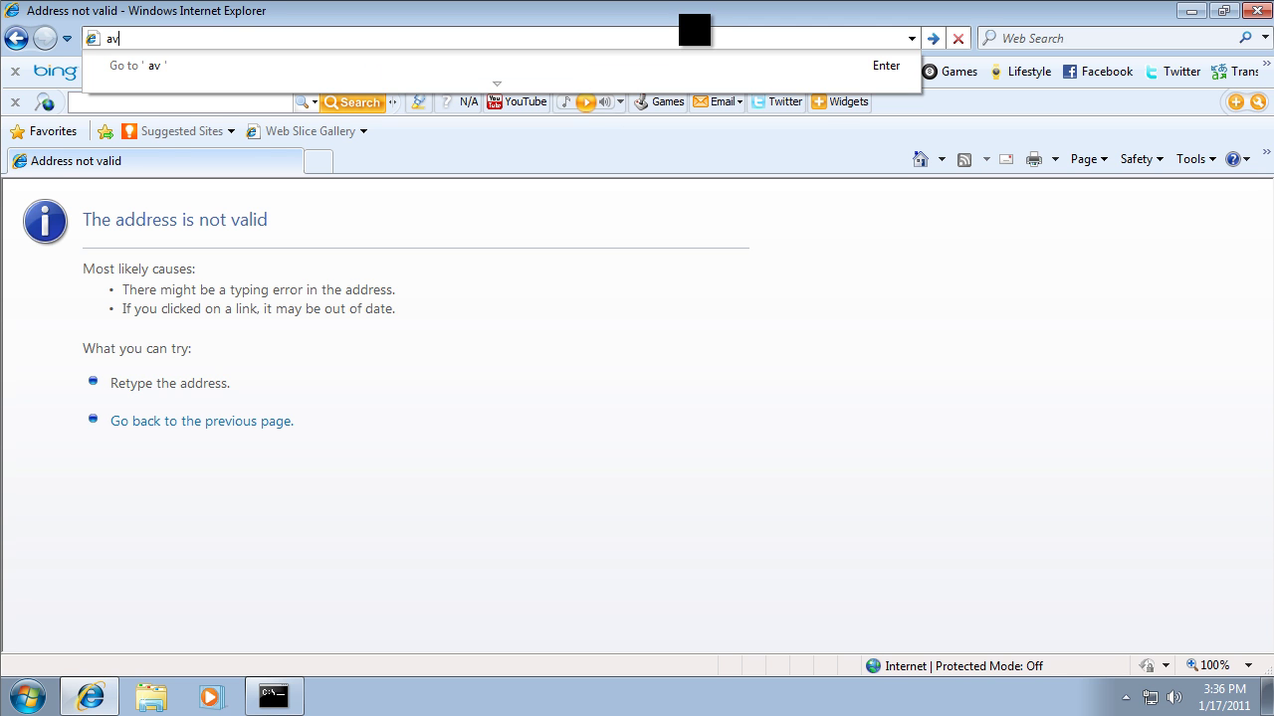
key(Return)
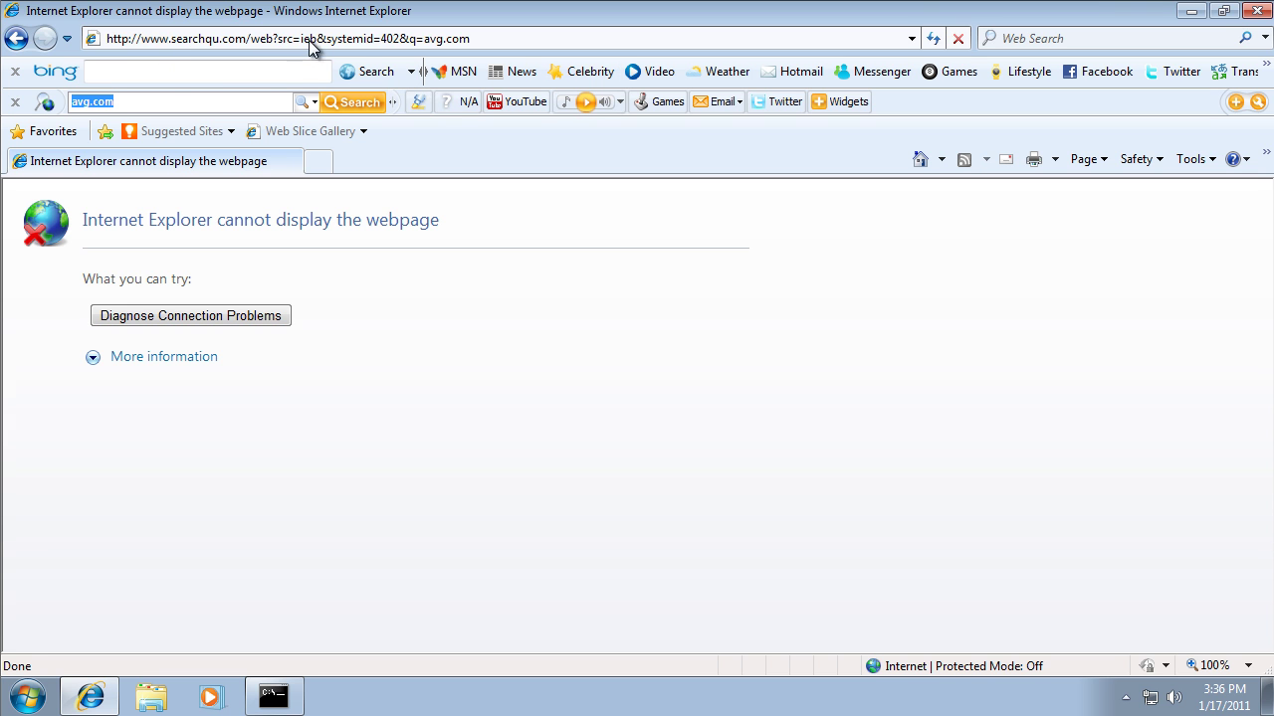
click(1256, 11)
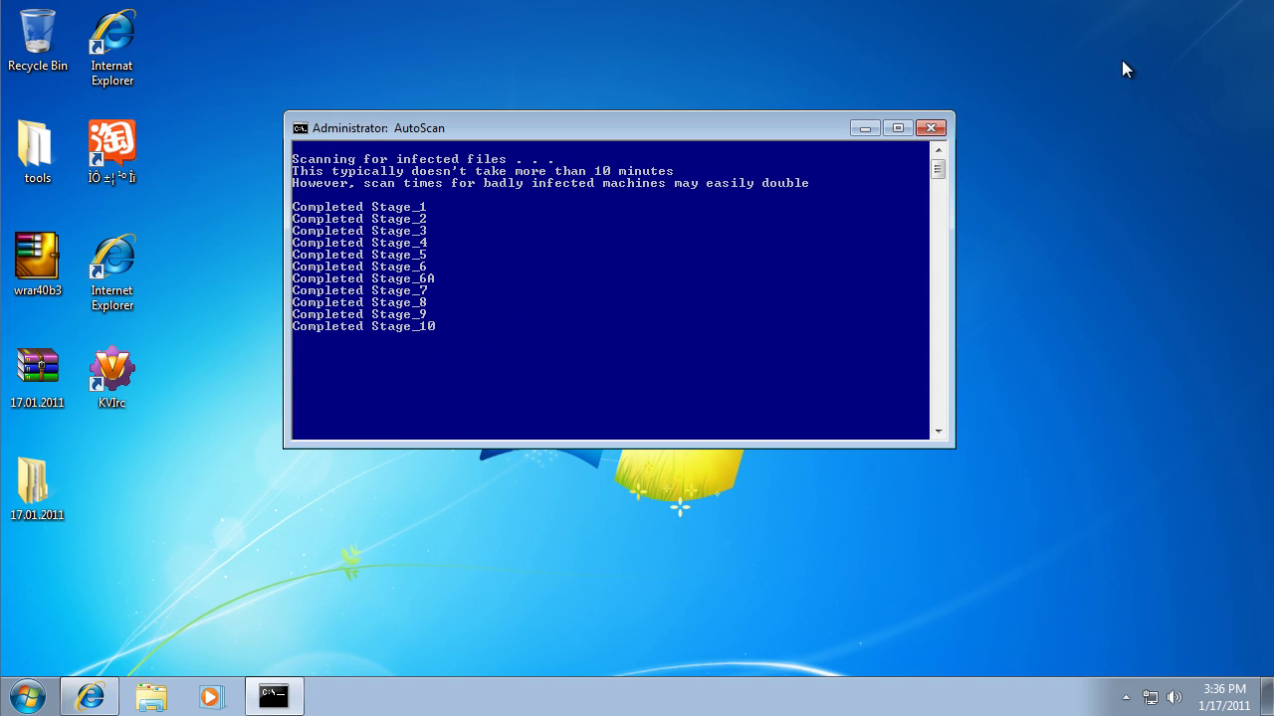
Open Local Disk (C:) from Computer and browse into the 32788R22FWJFW\EN-US folder
click(27, 697)
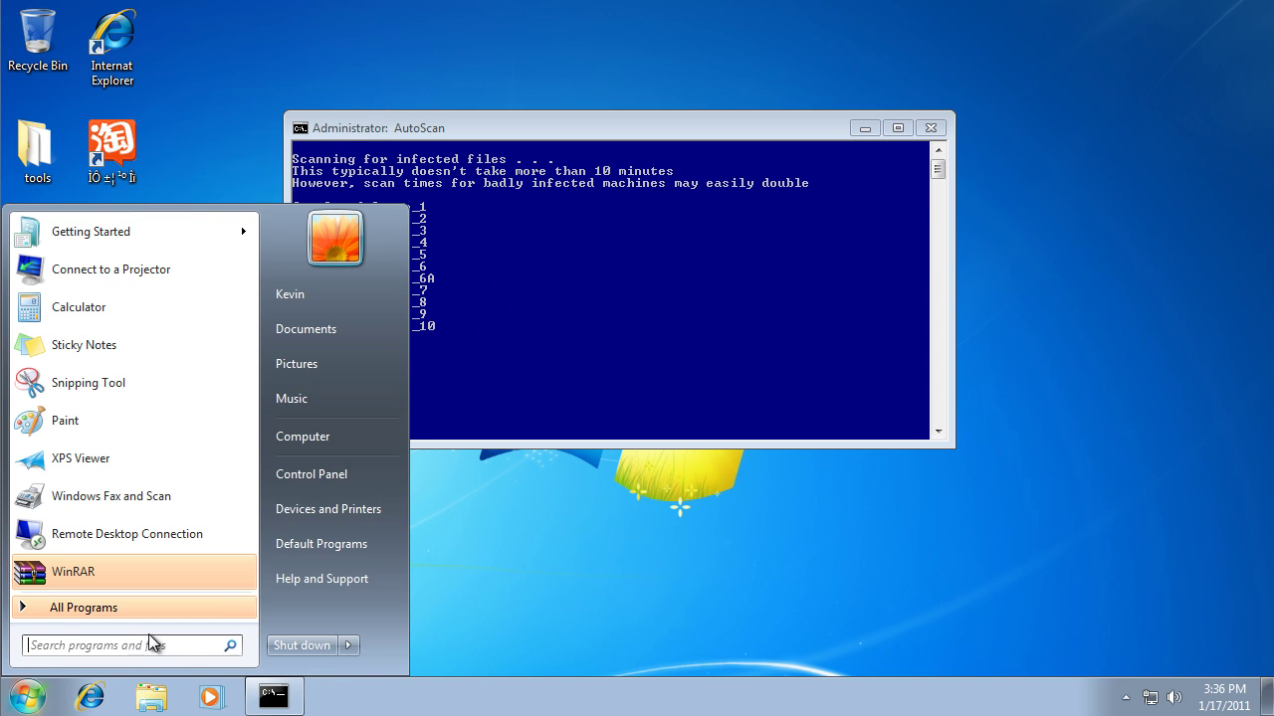
click(332, 436)
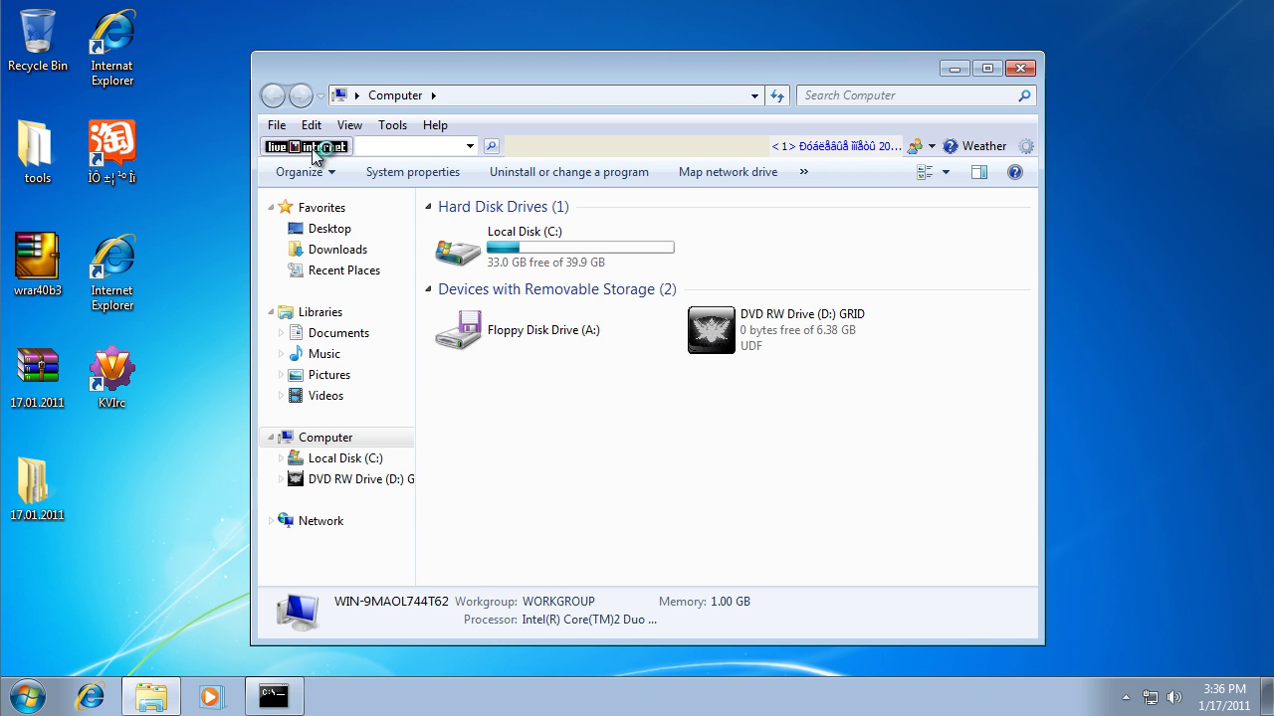
click(508, 252)
double_click(507, 252)
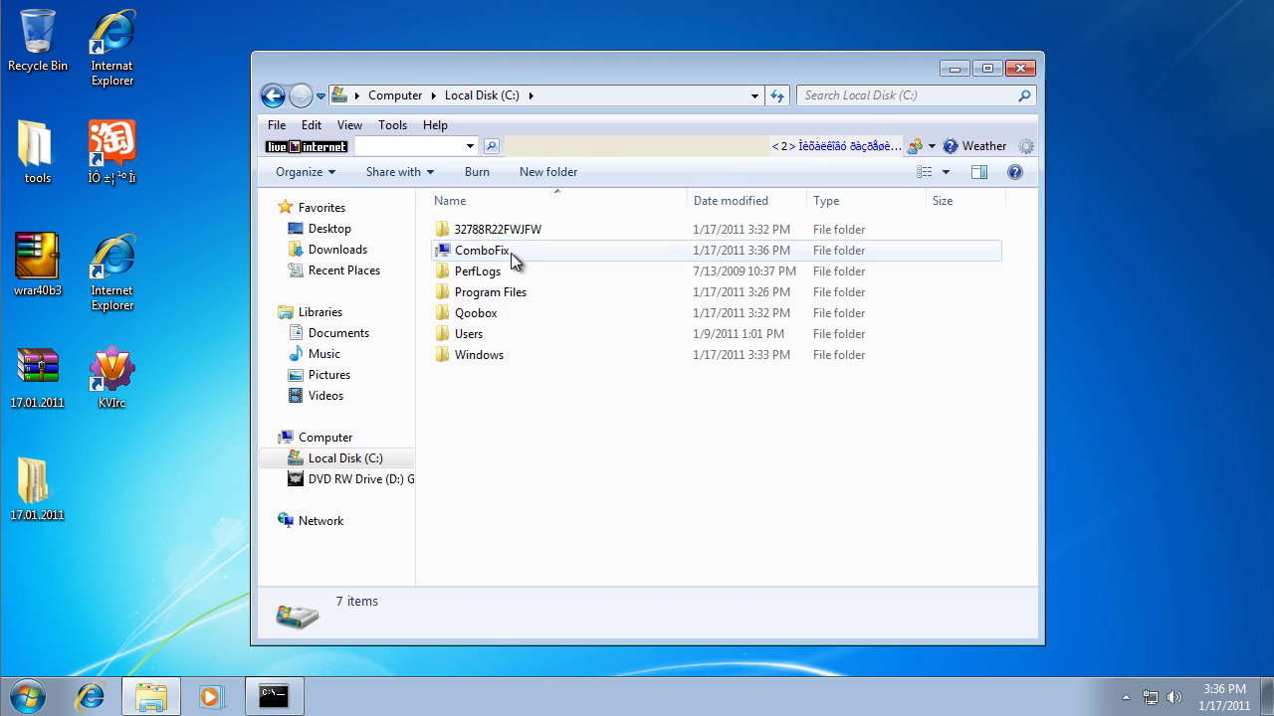
double_click(596, 231)
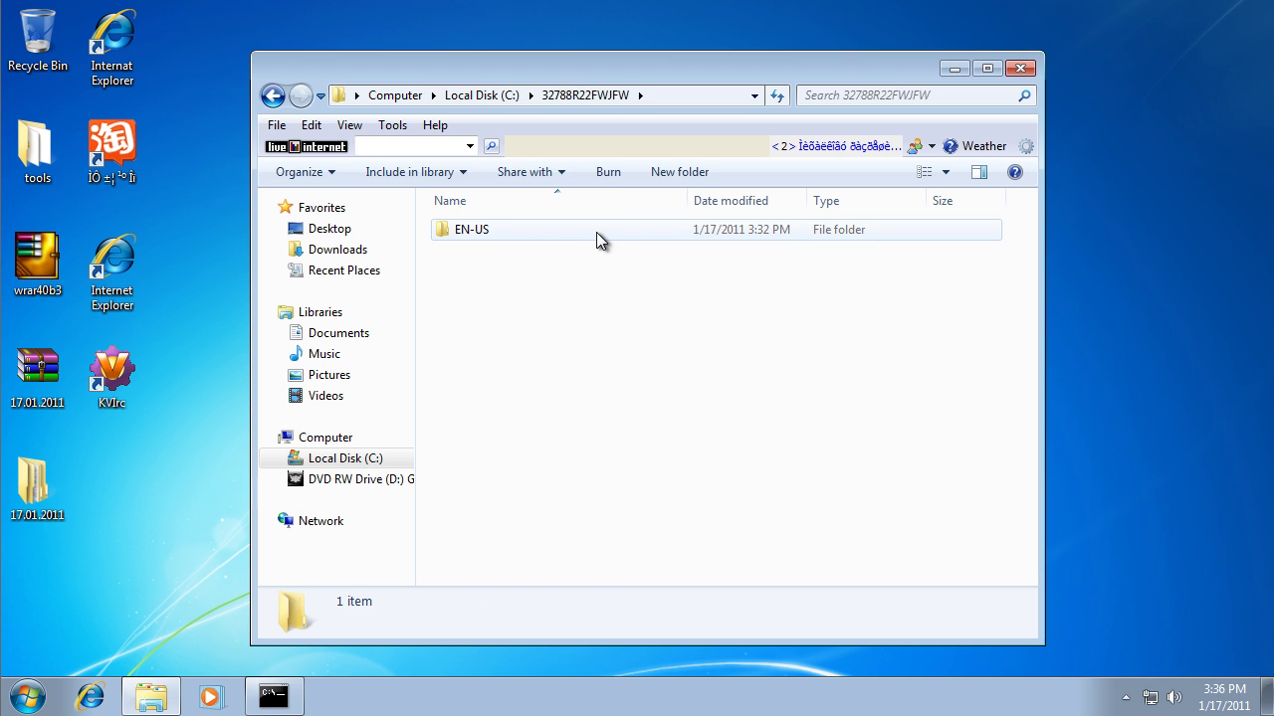
double_click(596, 232)
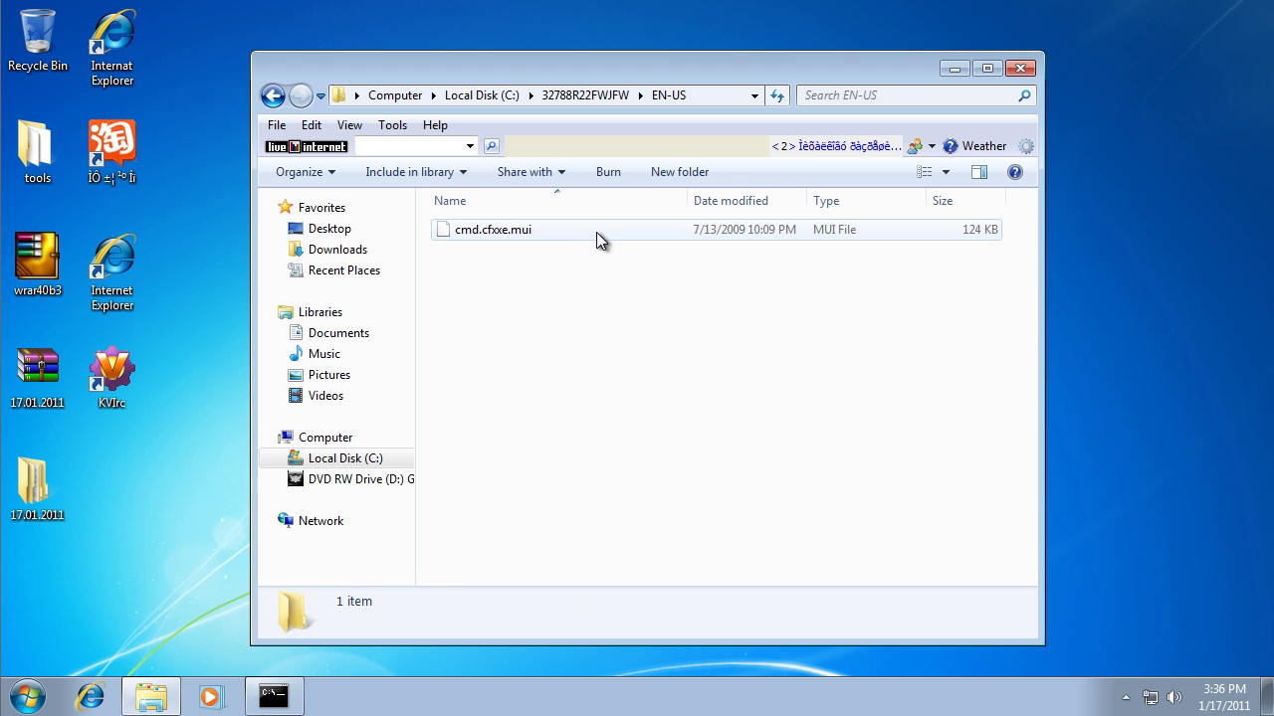
key(BackSpace)
key(BackSpace)
Look through Program Files and the Qoobox folder, then close the Explorer window
double_click(598, 287)
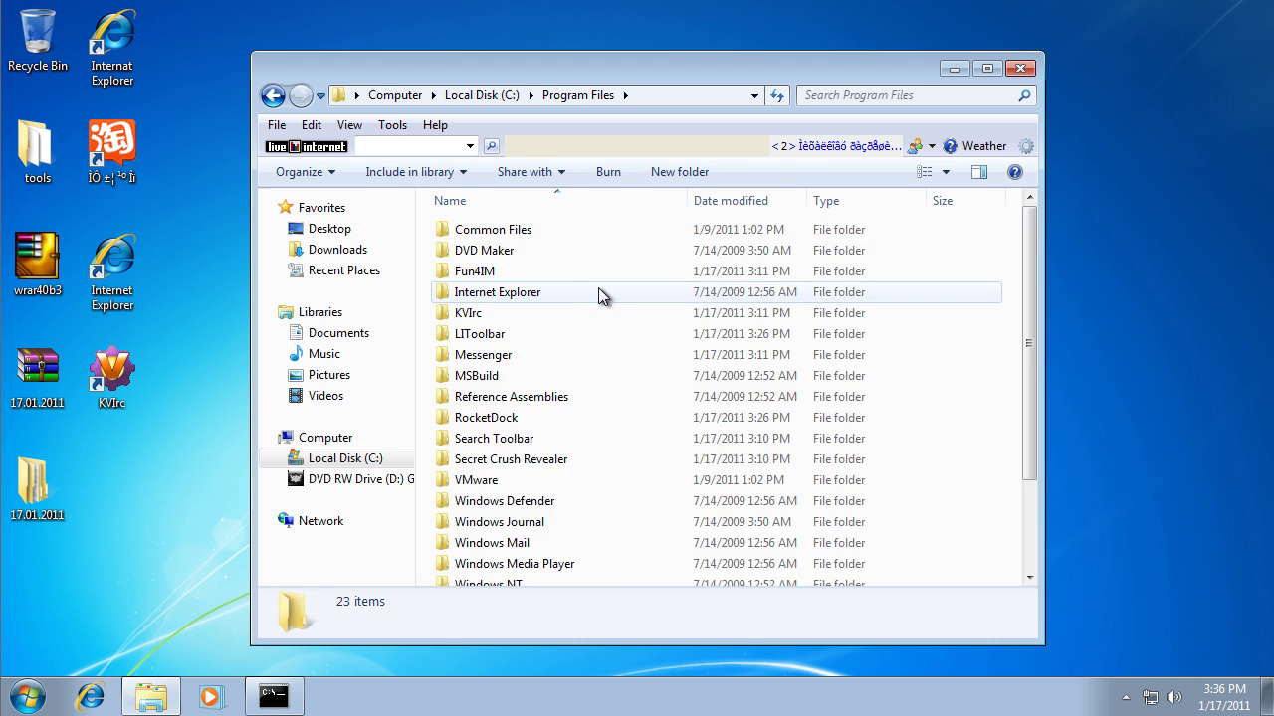
key(BackSpace)
double_click(581, 317)
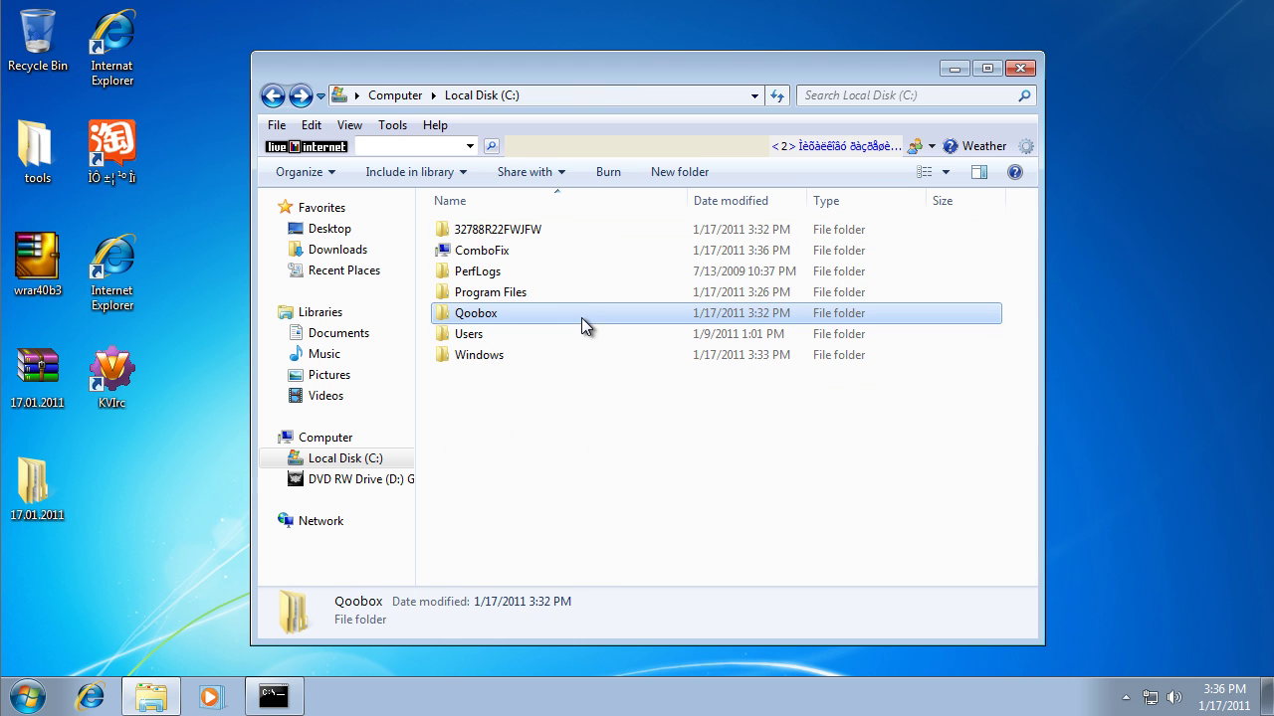
double_click(589, 293)
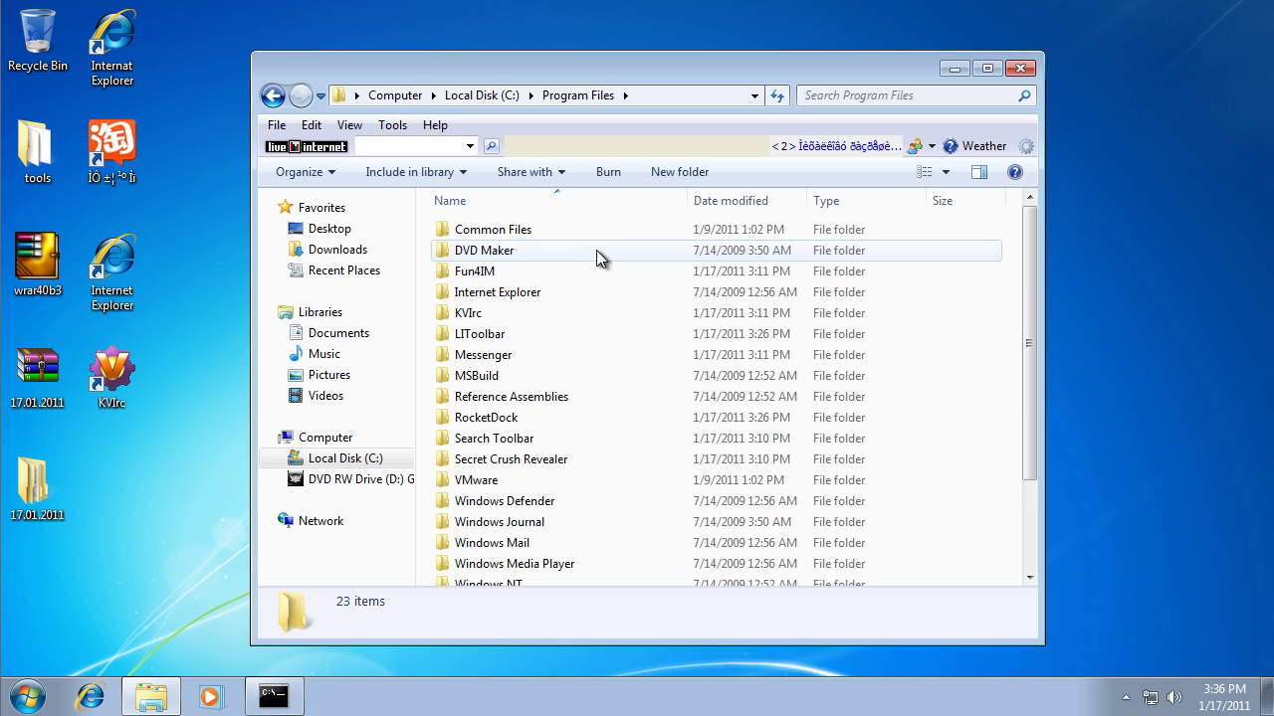
scroll(602, 288, down, 2)
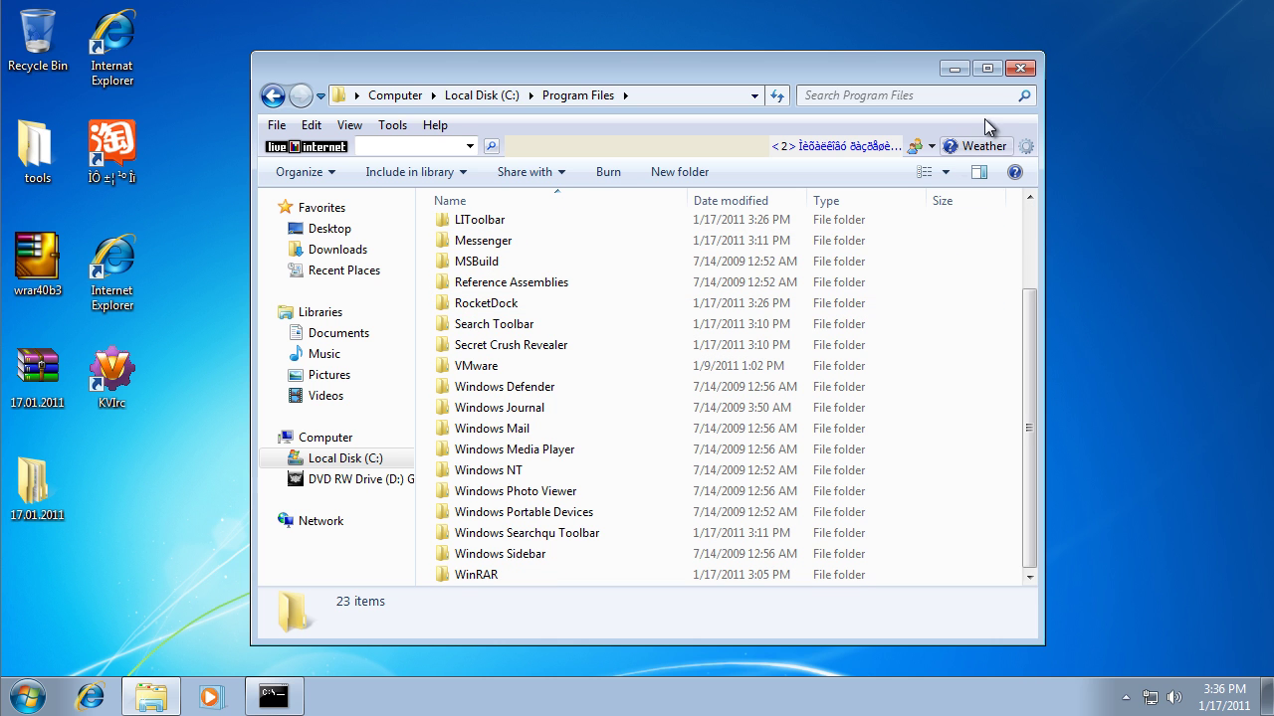
click(1017, 68)
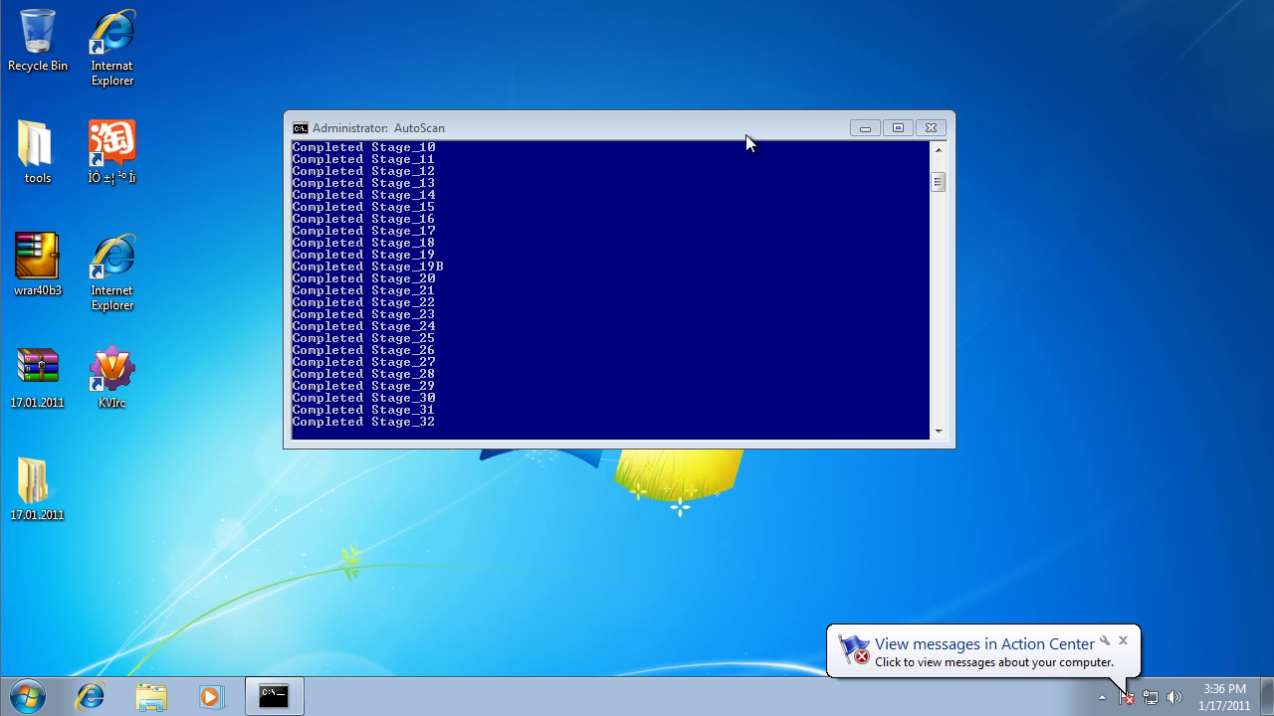
Scroll the ComboFix AutoScan console up and down to review the deleted-files output
double_click(37, 149)
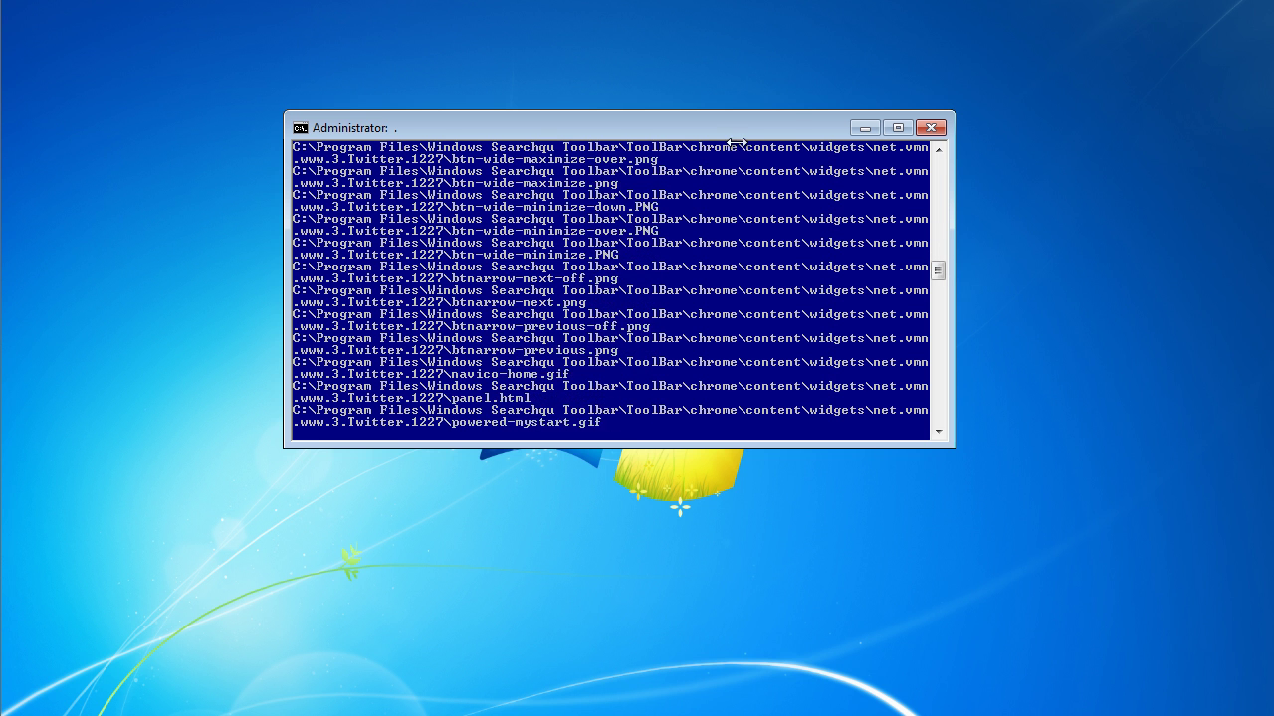
drag(941, 288, 946, 215)
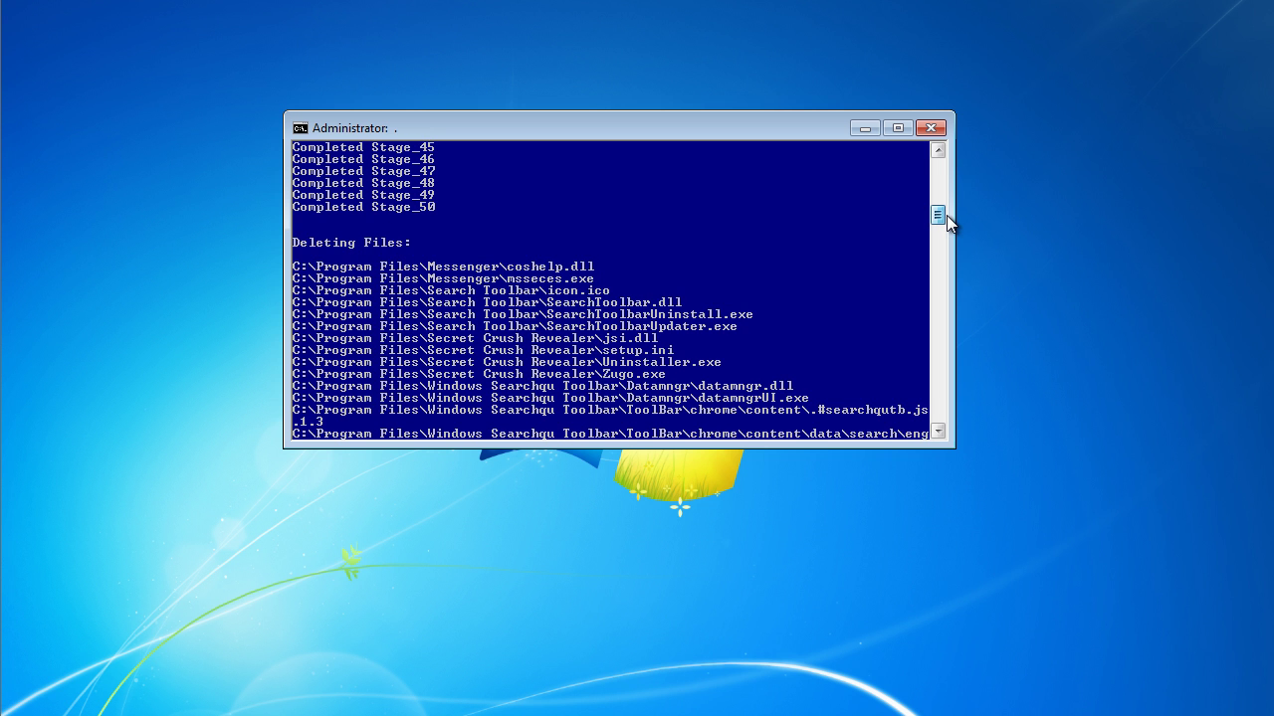
drag(946, 215, 977, 282)
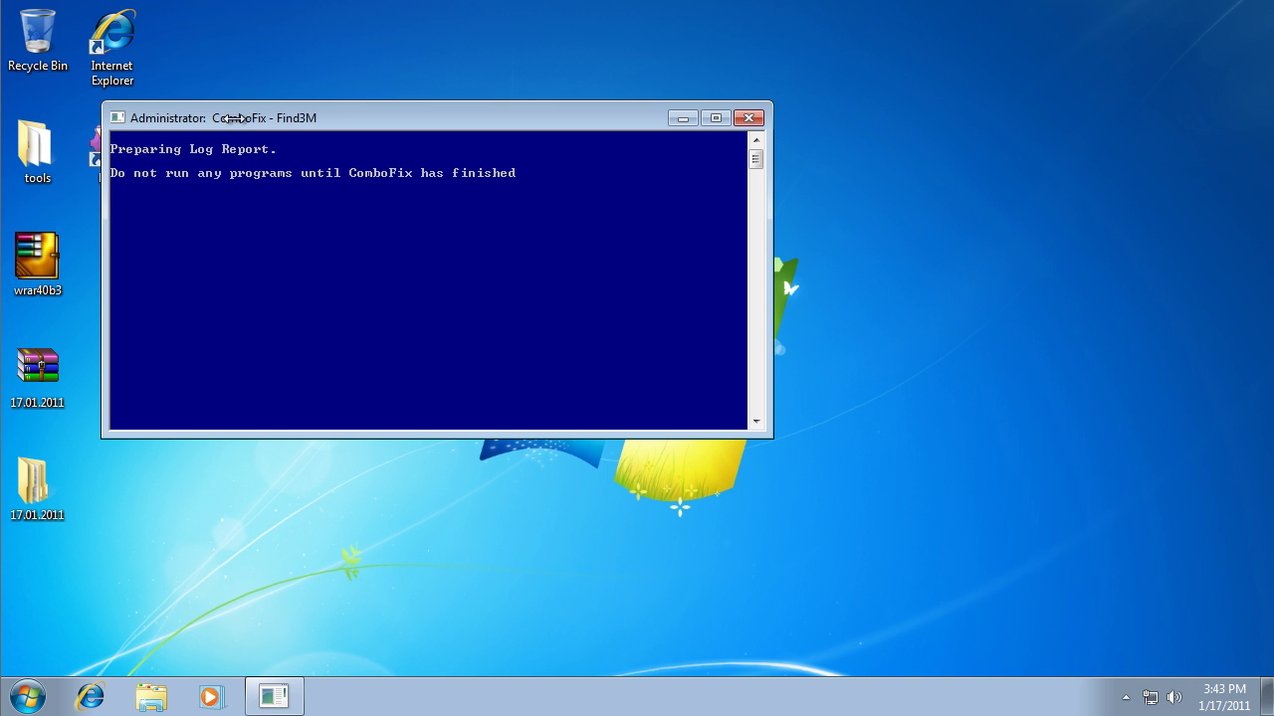
Move the ComboFix console higher and select the KVIrc shortcut while the log is prepared
drag(265, 119, 423, 89)
click(96, 124)
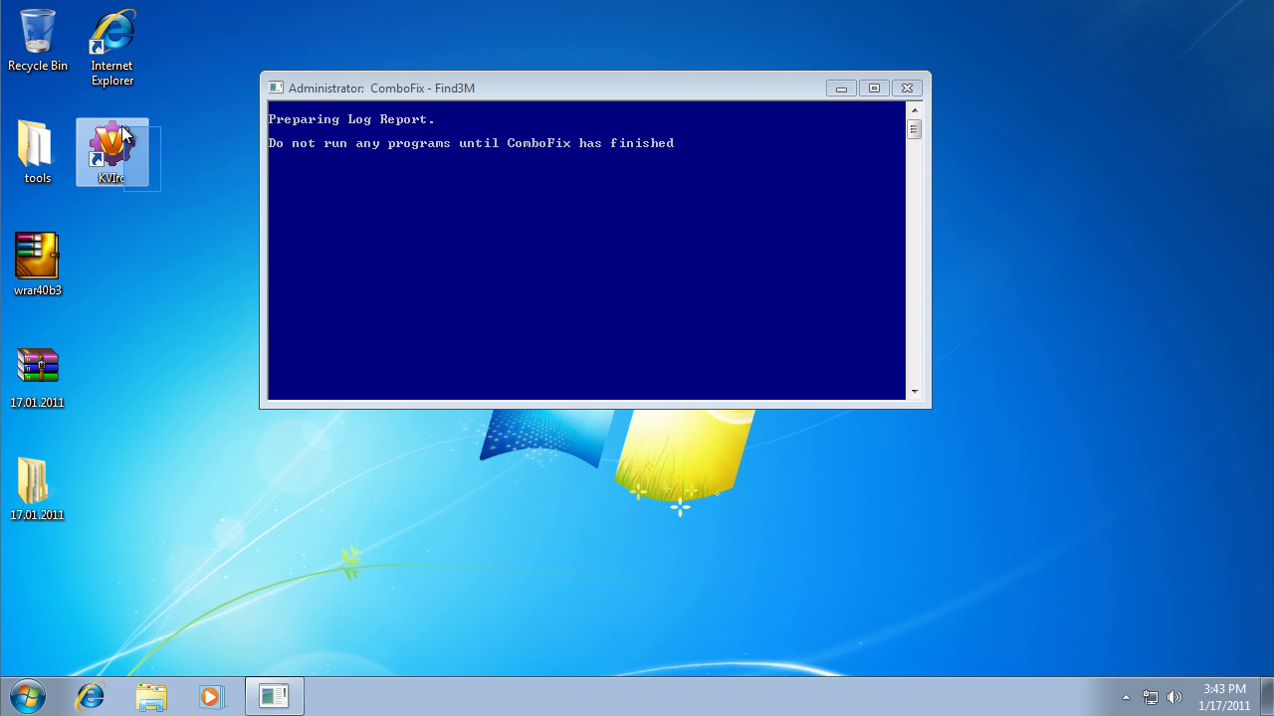
click(215, 124)
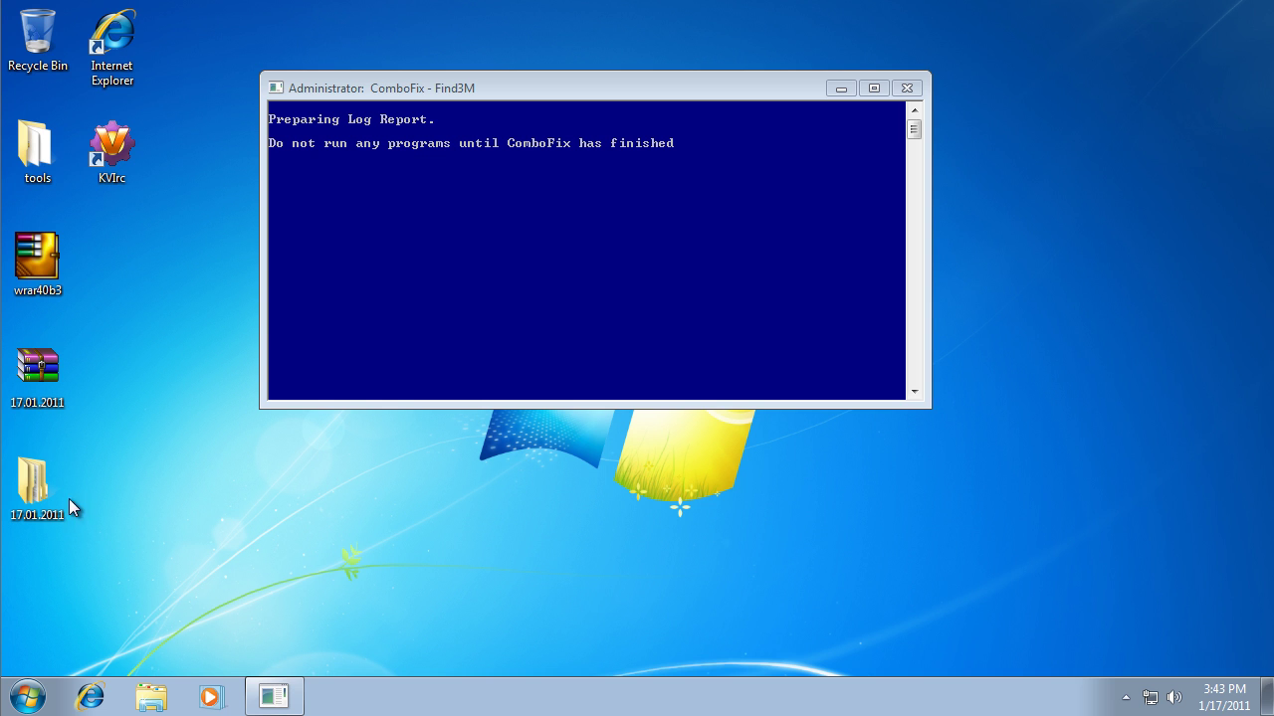
drag(152, 236, 71, 116)
right_click(463, 706)
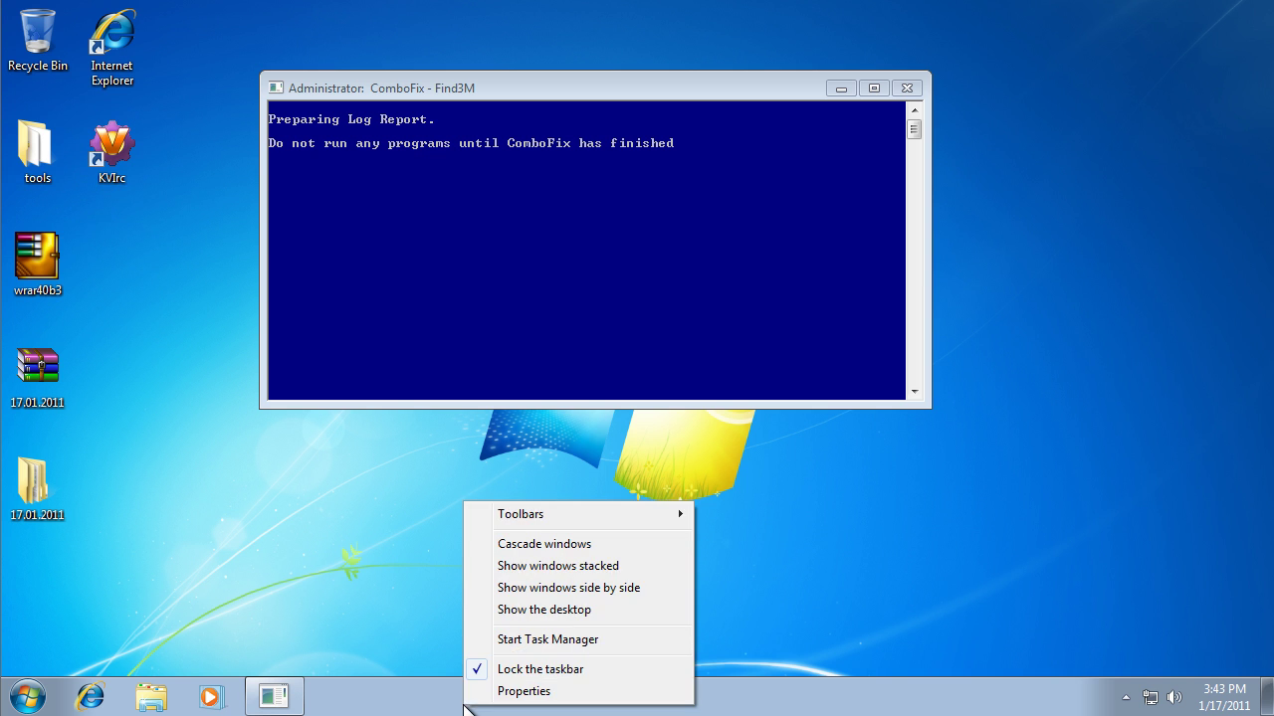
click(844, 669)
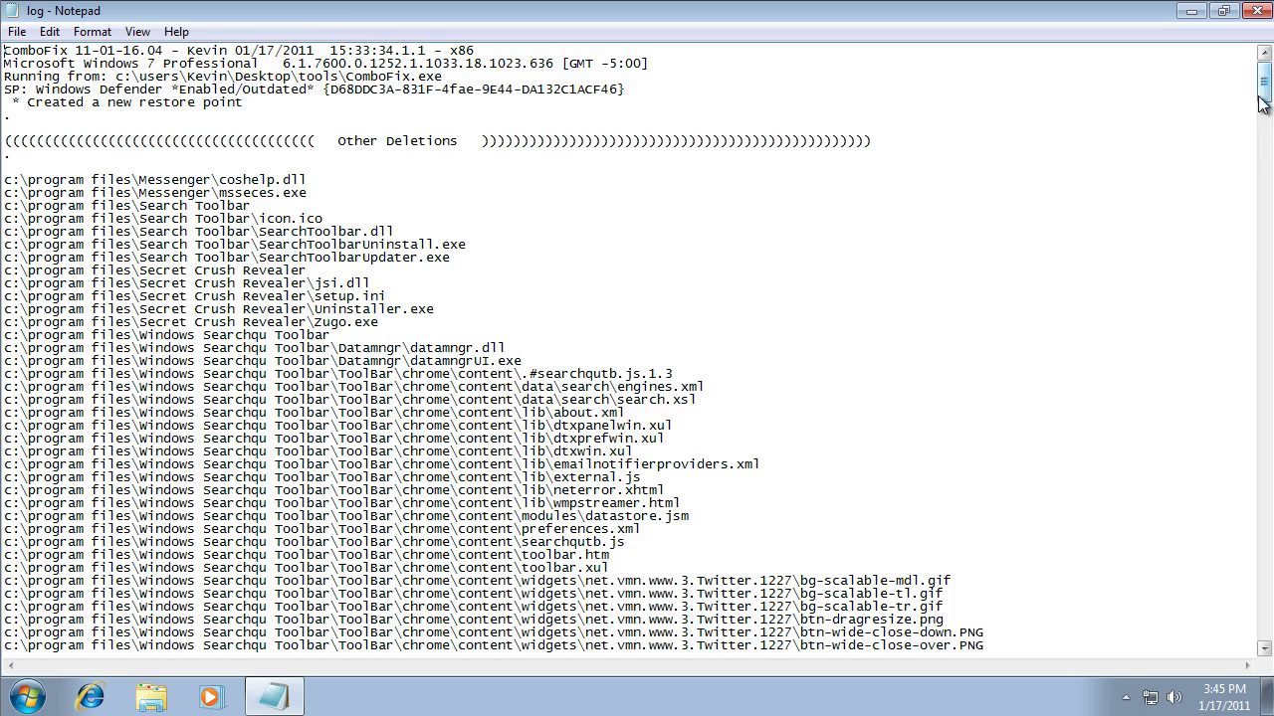
Scroll through the ComboFix log in Notepad down to its End of File
drag(1266, 104, 1253, 30)
Close the log and try launching mbam-setup-1.46 and HitmanPro35, dismissing their registry errors
click(1257, 12)
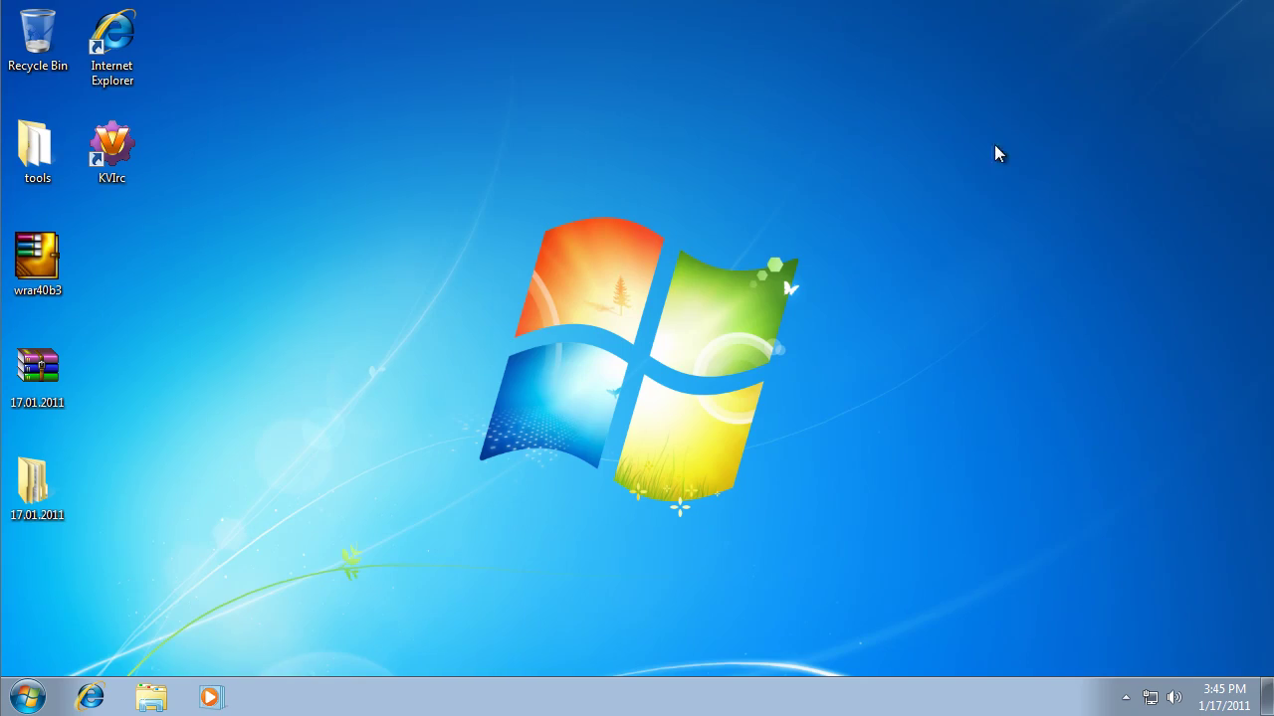
double_click(37, 149)
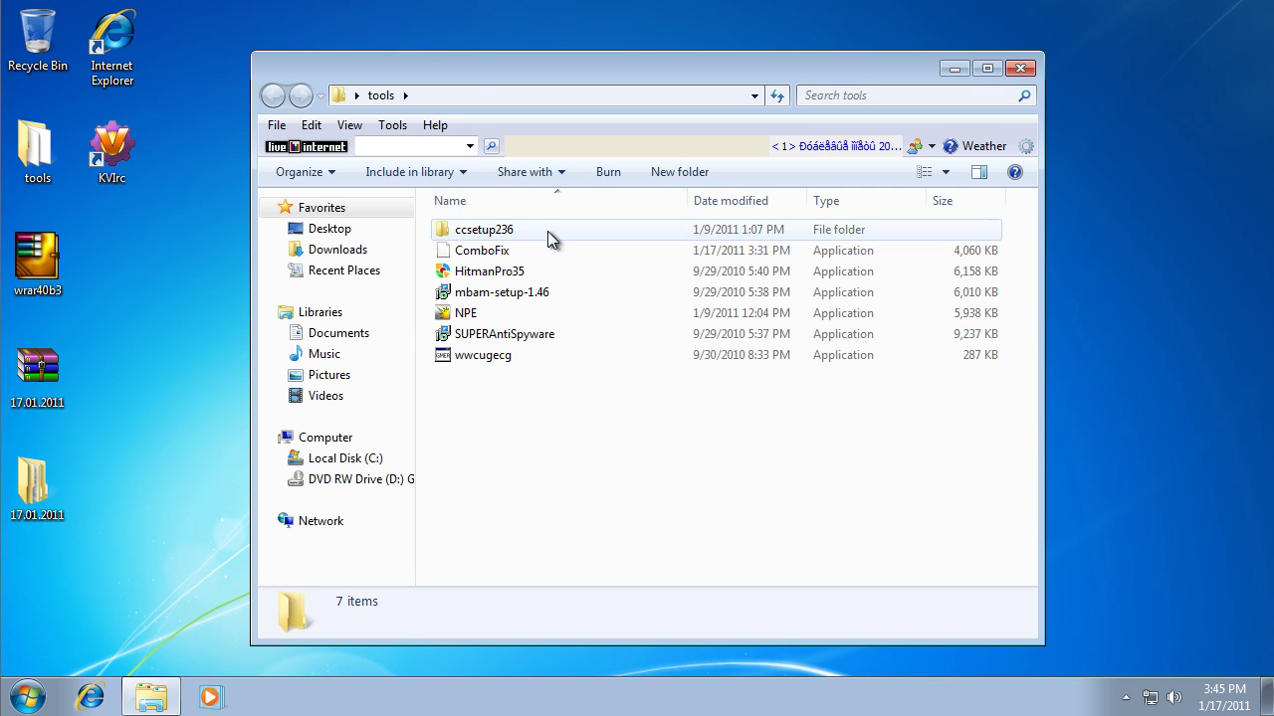
double_click(561, 295)
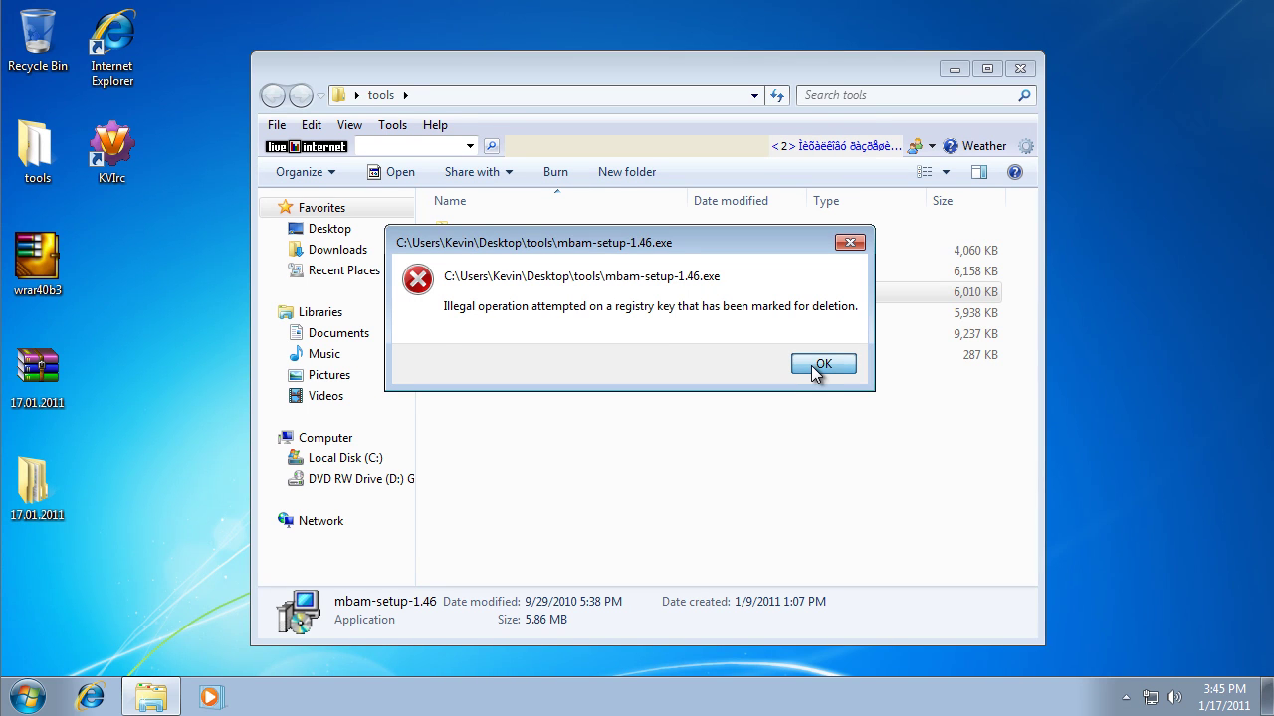
click(823, 364)
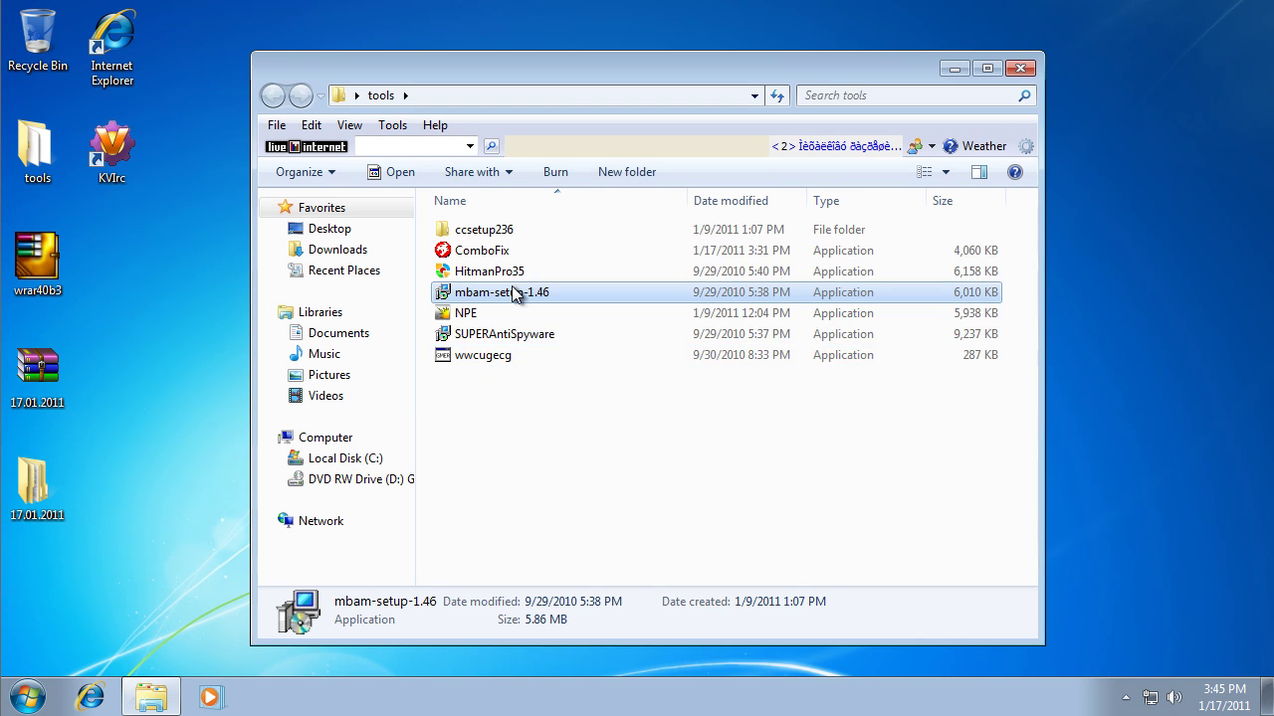
double_click(514, 270)
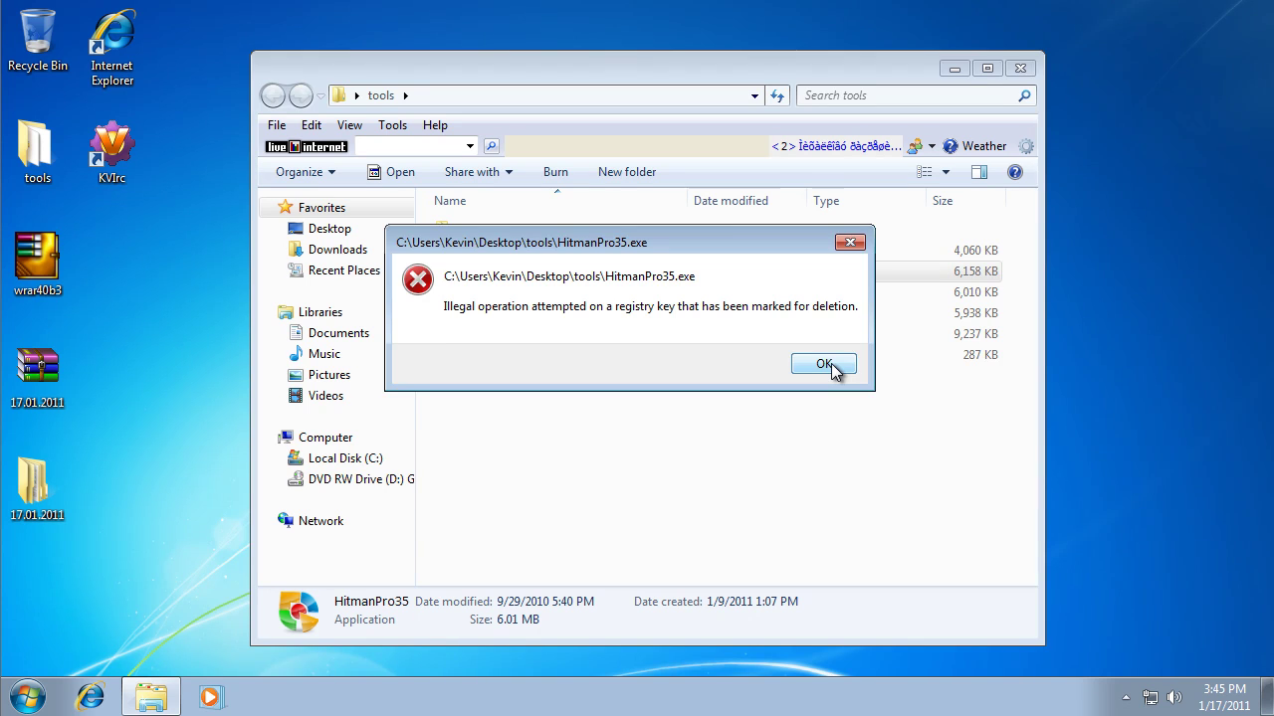
click(825, 364)
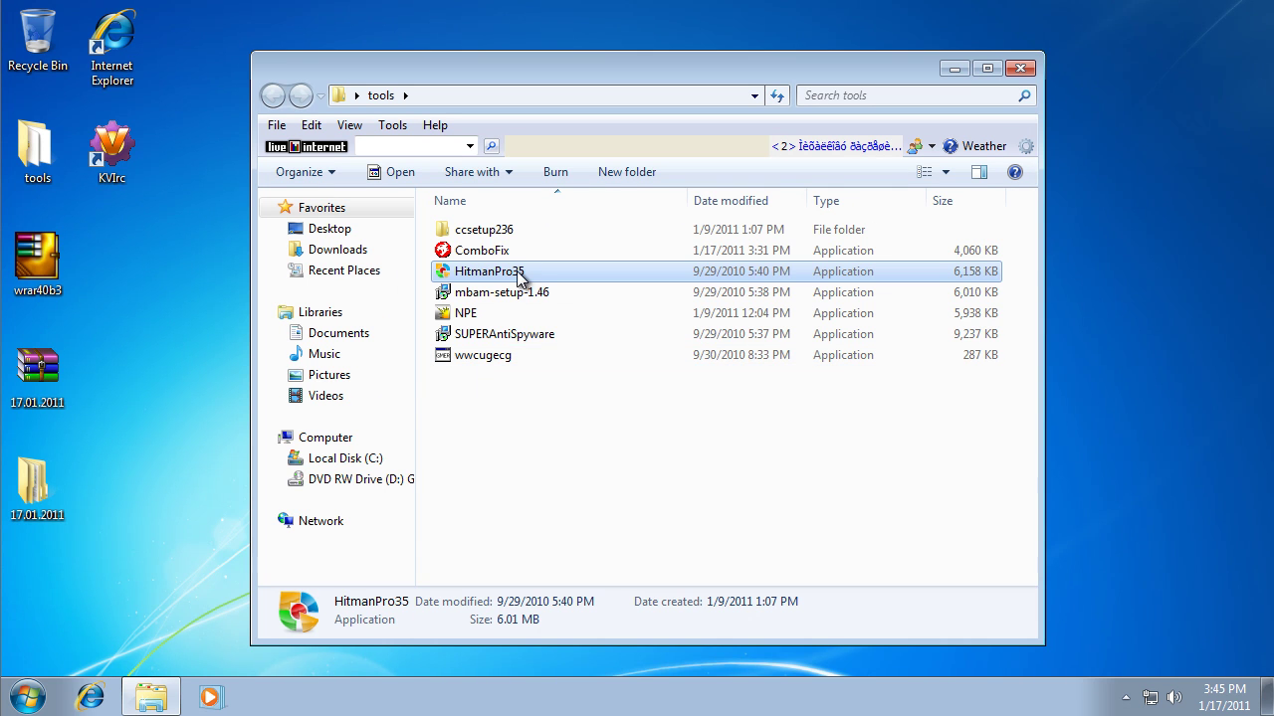
right_click(517, 270)
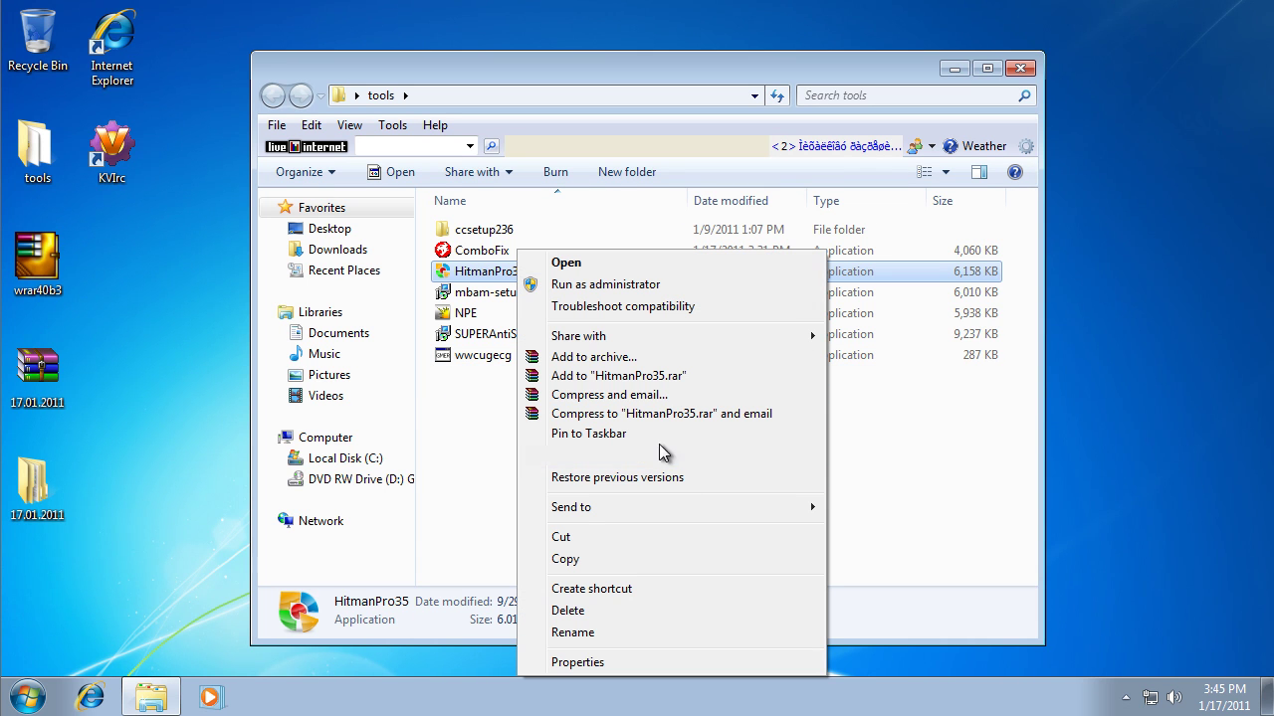
click(49, 634)
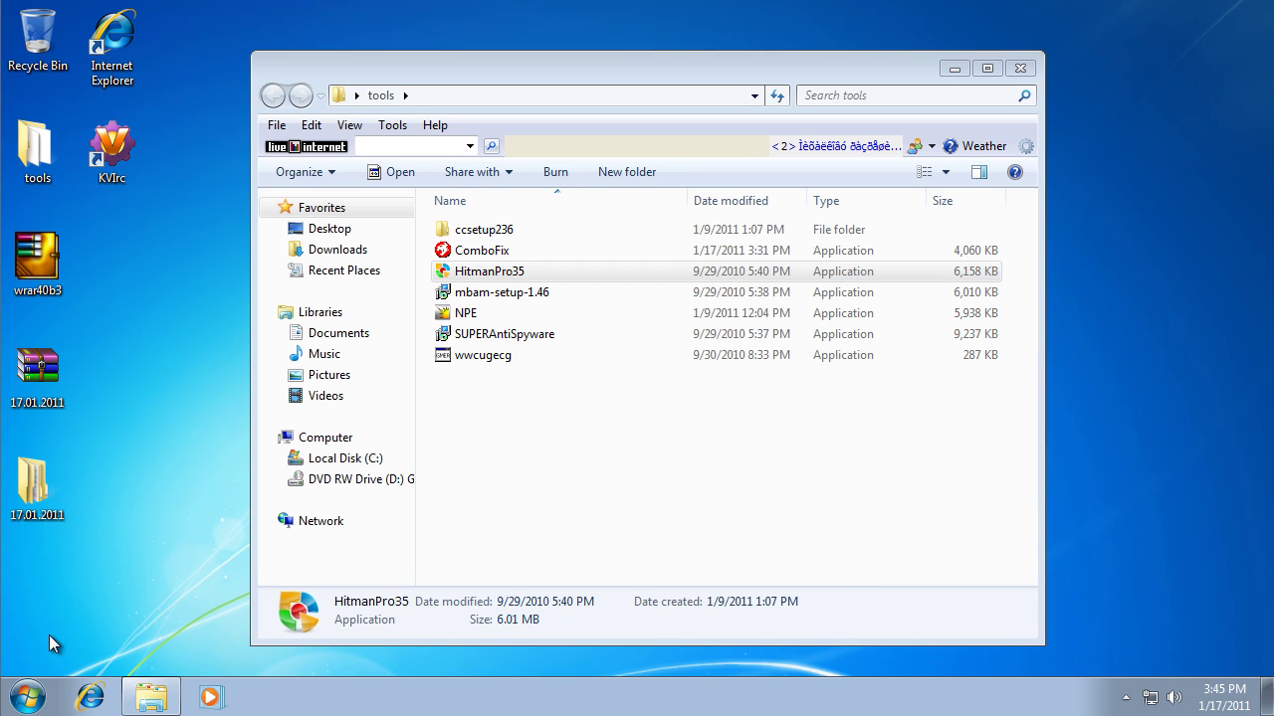
Try launching Internet Explorer, decline removing the broken item, and close the tools window
click(89, 697)
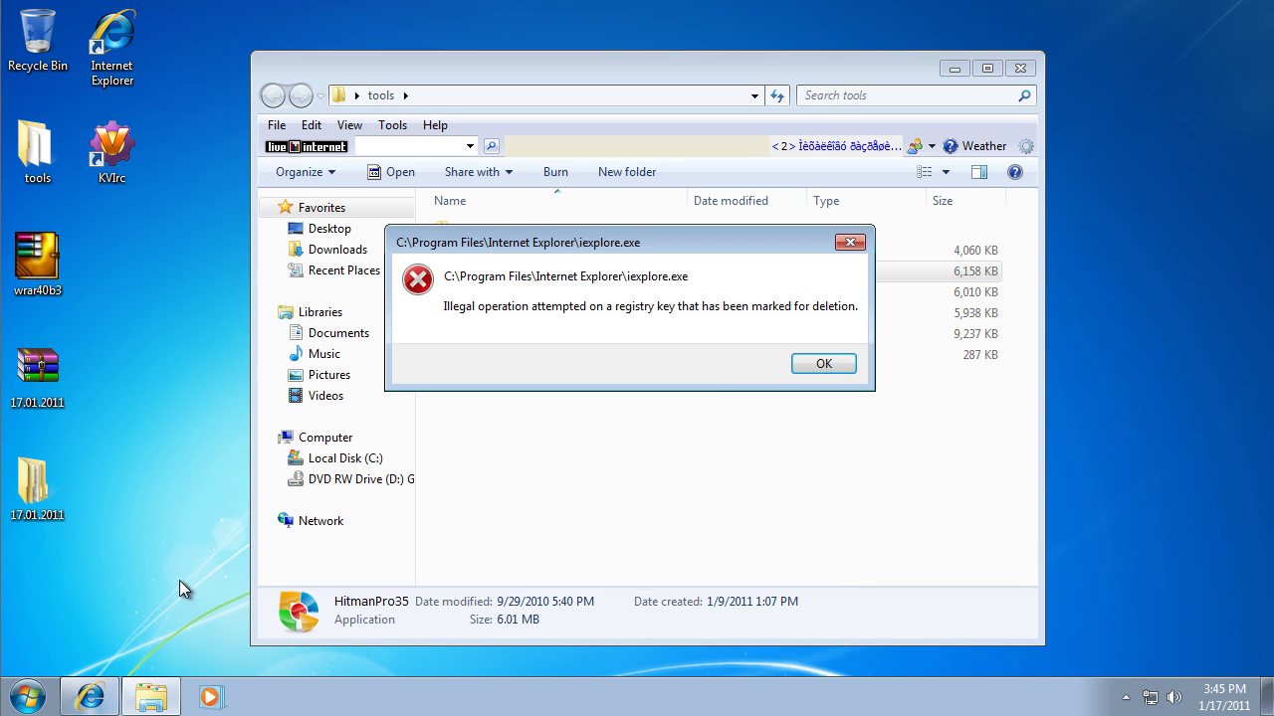
click(819, 368)
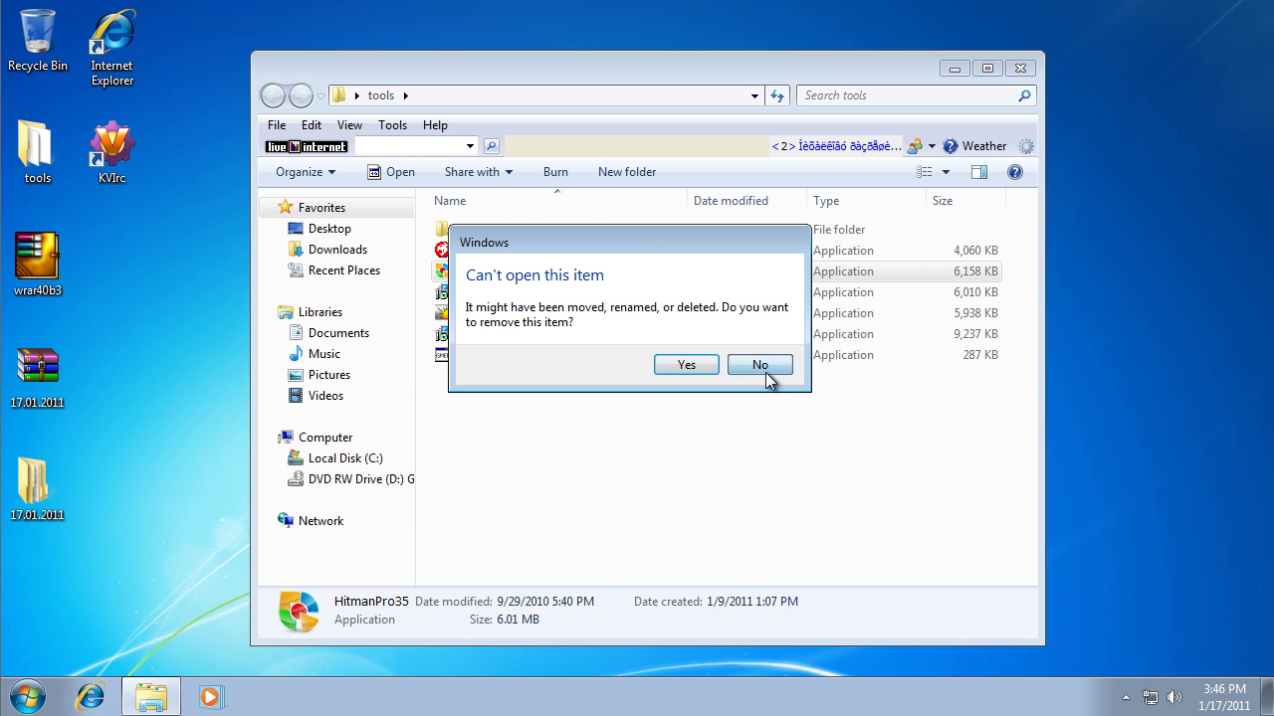
click(762, 370)
click(1016, 72)
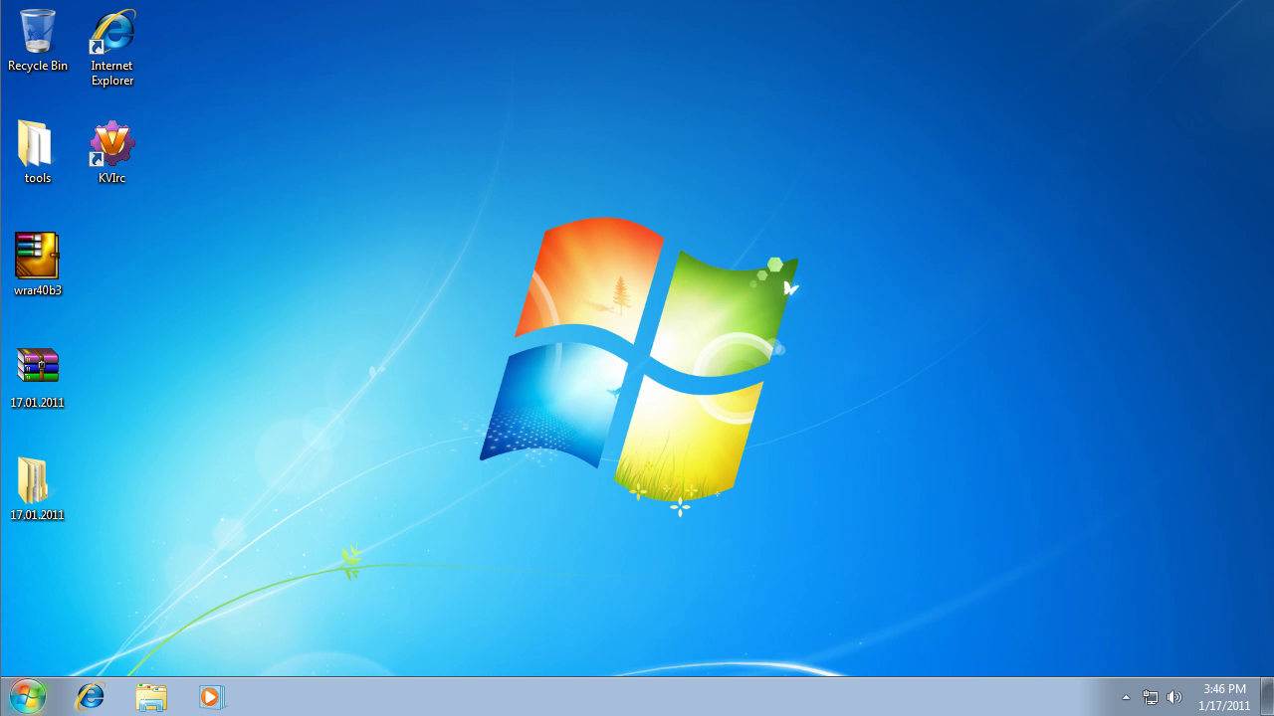
Reset the Windows 7 virtual machine and move the Malwarebytes scan window aside
click(27, 698)
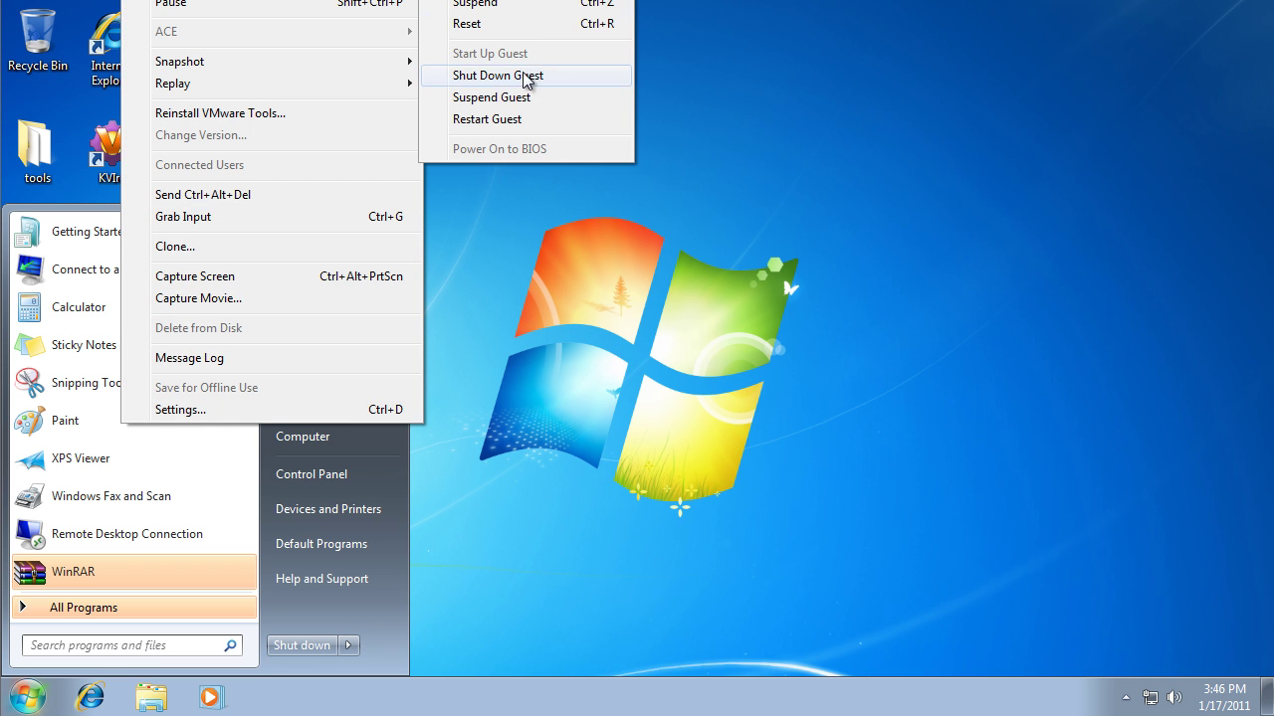
click(527, 30)
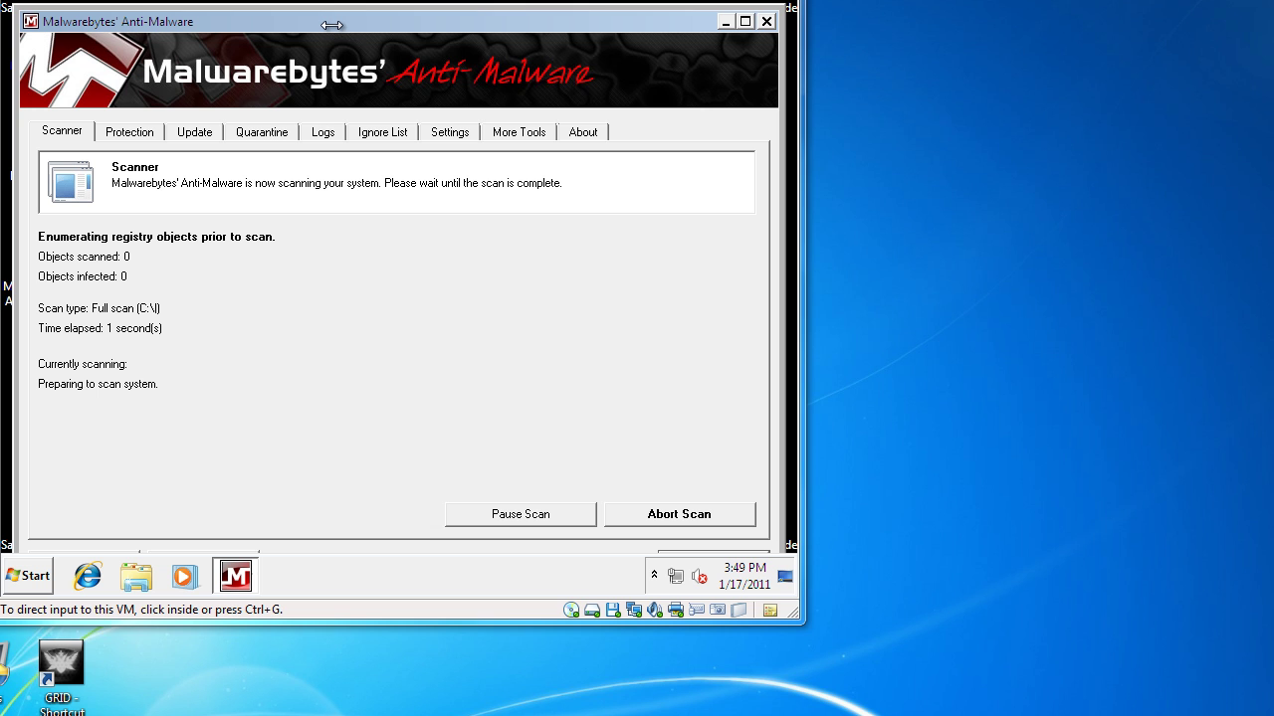
click(123, 35)
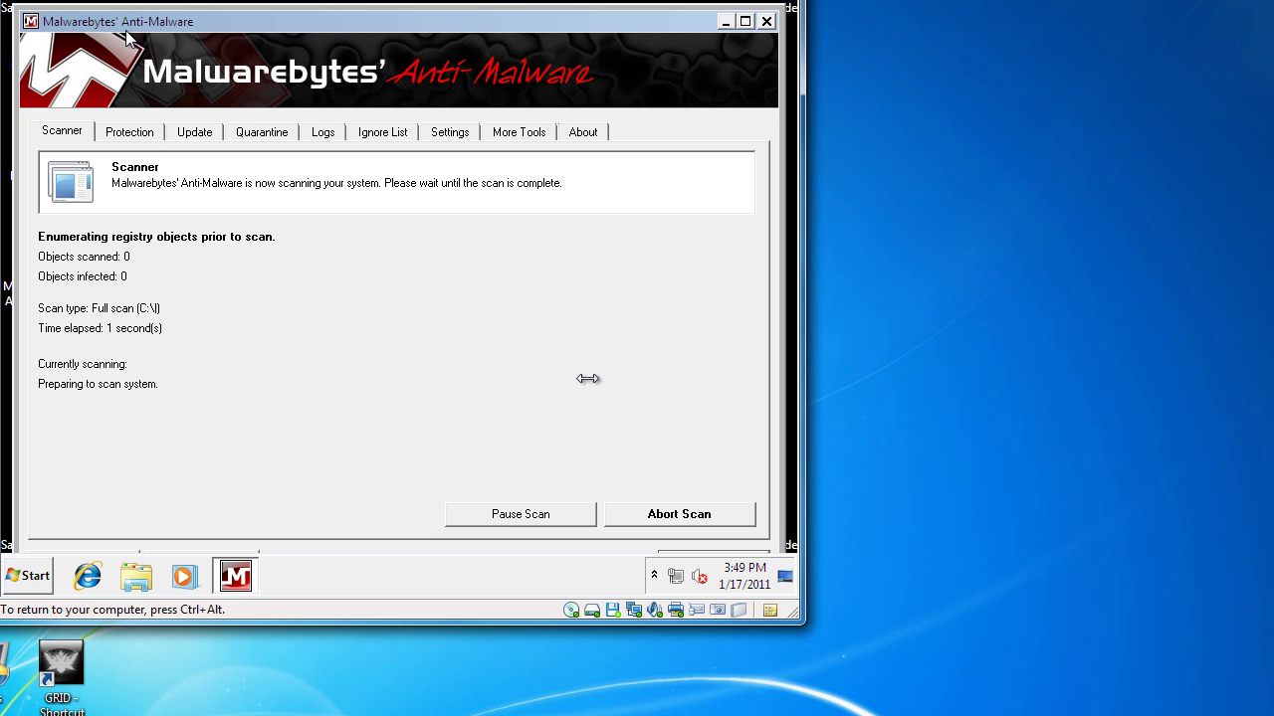
drag(124, 30, 189, 2)
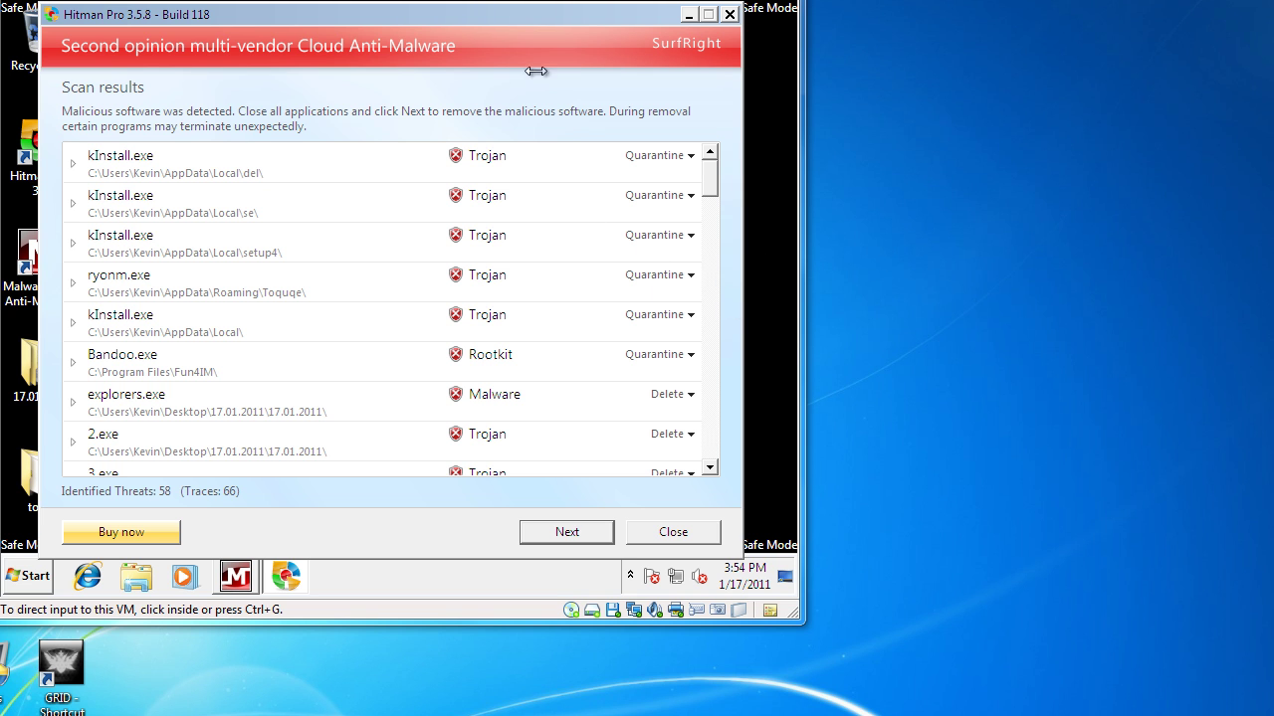
Scroll through Hitman Pro's 58 detected threats and proceed to removal
click(276, 22)
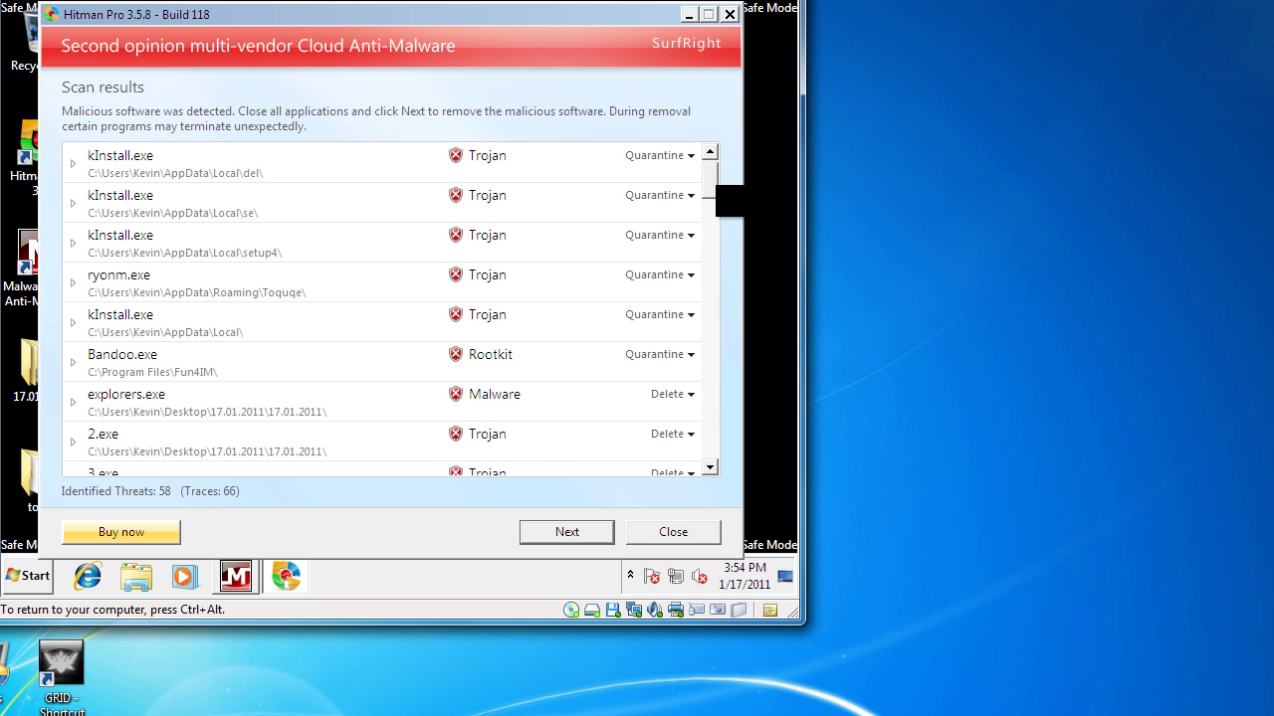
scroll(711, 207, down, 2)
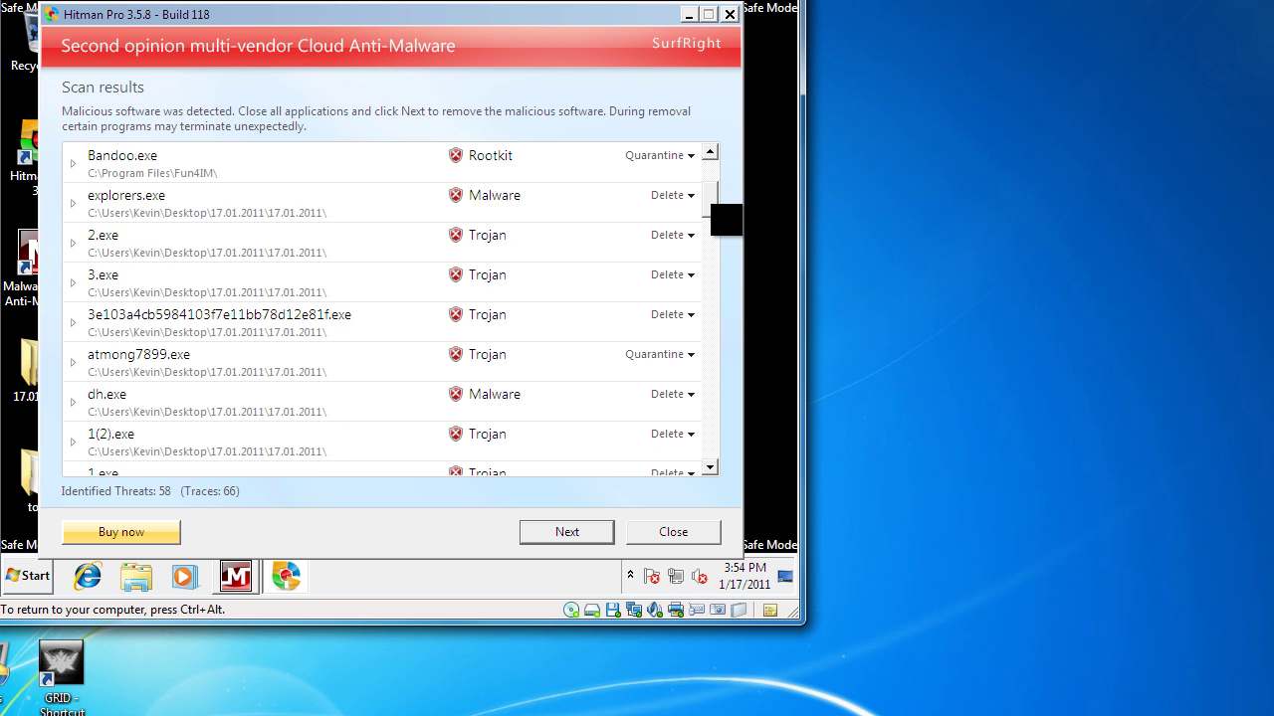
scroll(725, 223, down, 3)
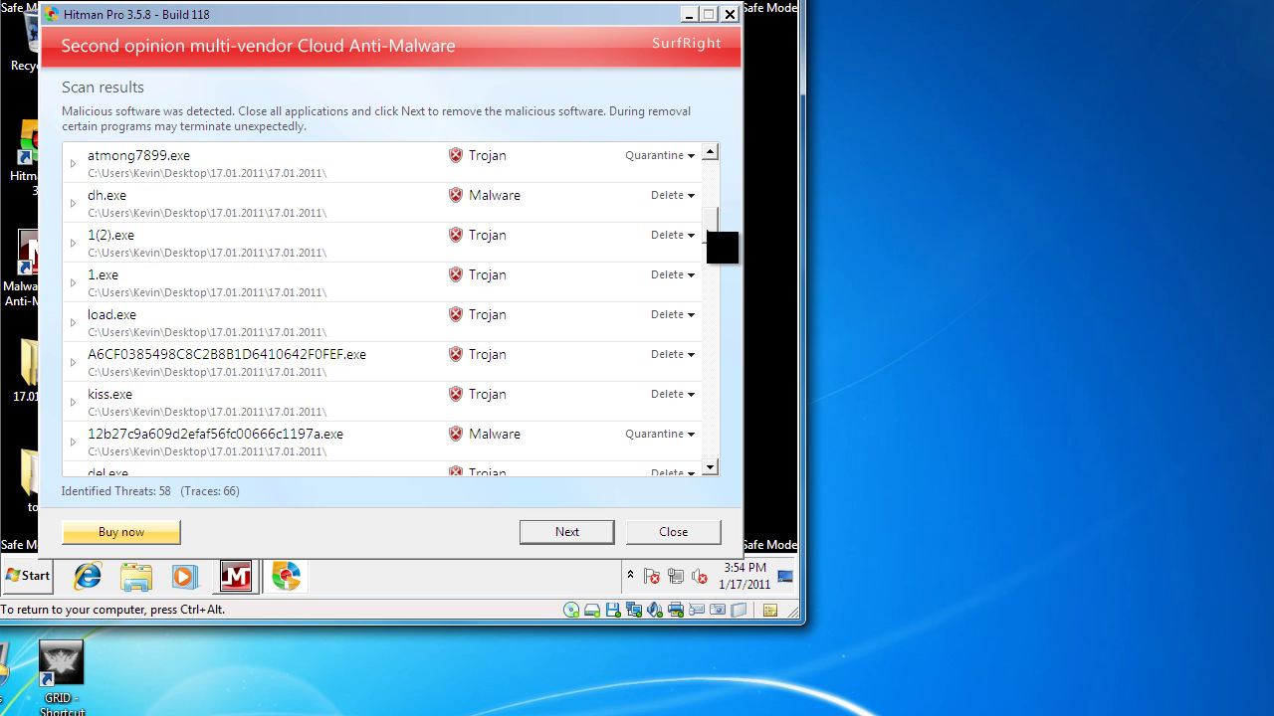
scroll(722, 254, down, 7)
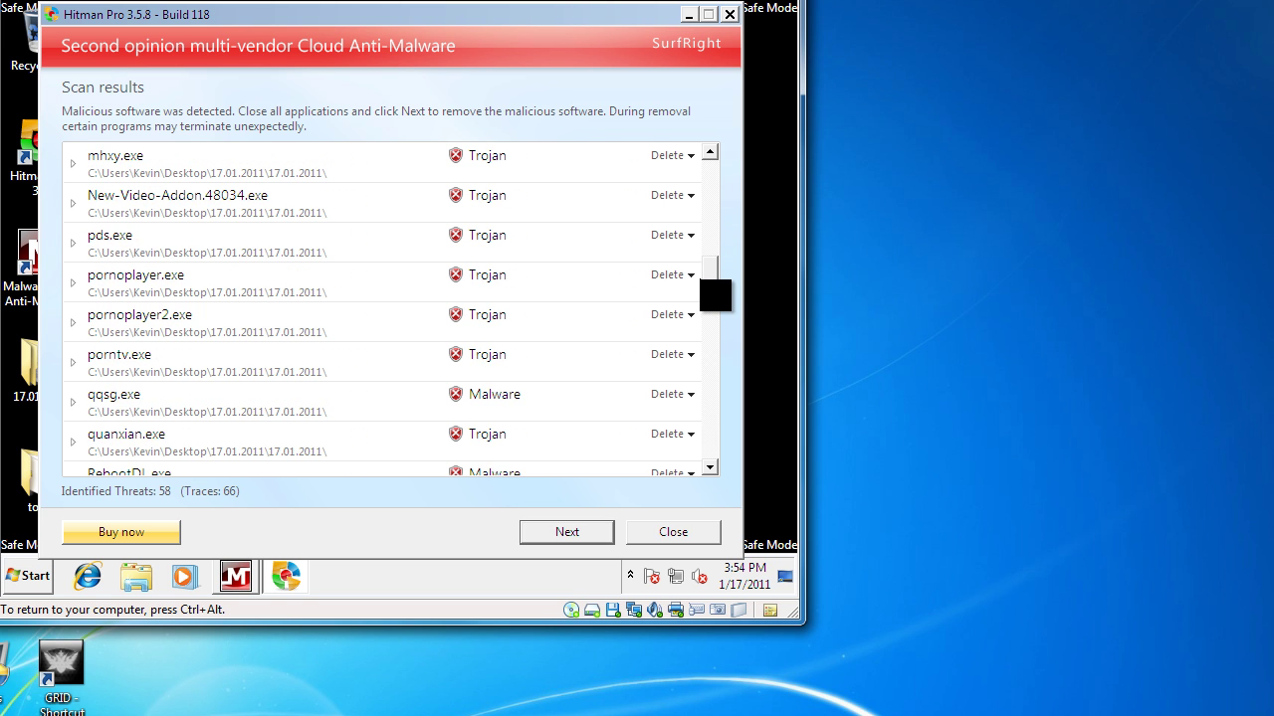
drag(712, 313, 719, 480)
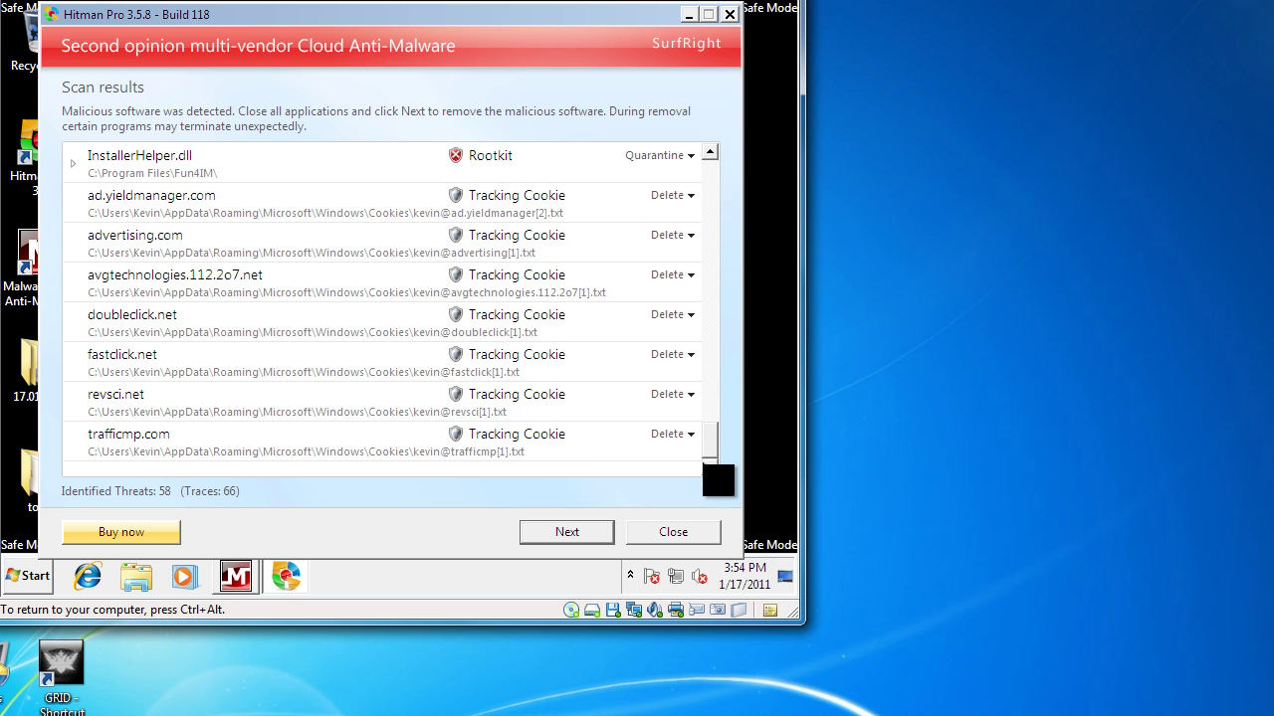
click(591, 537)
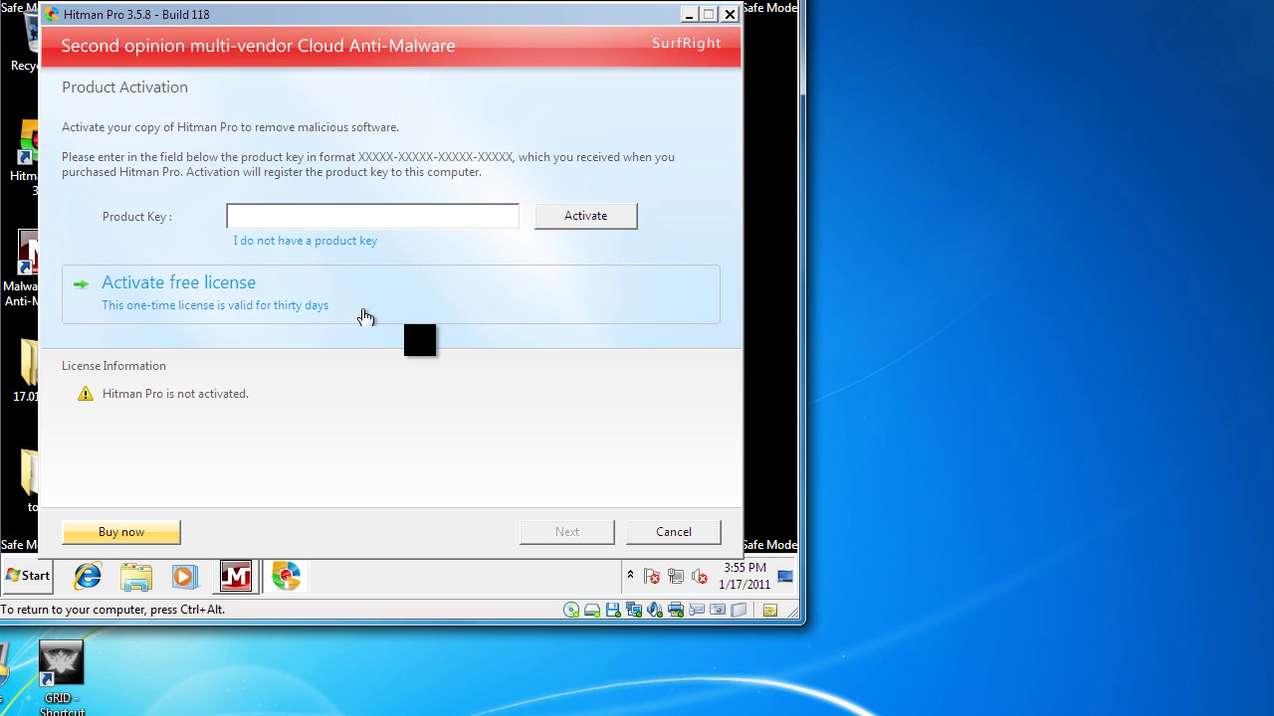
Activate Hitman Pro's free 30-day license, then review the removal results and continue
key(ctrl+alt)
click(376, 9)
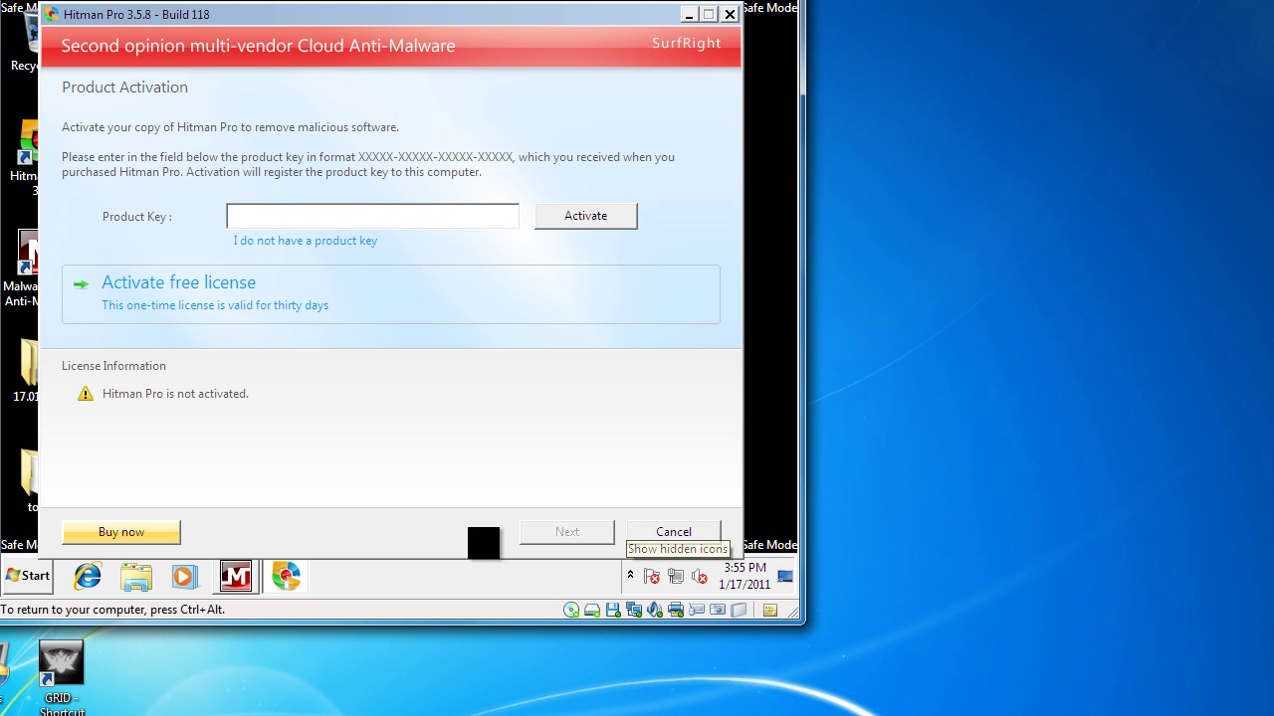
click(305, 312)
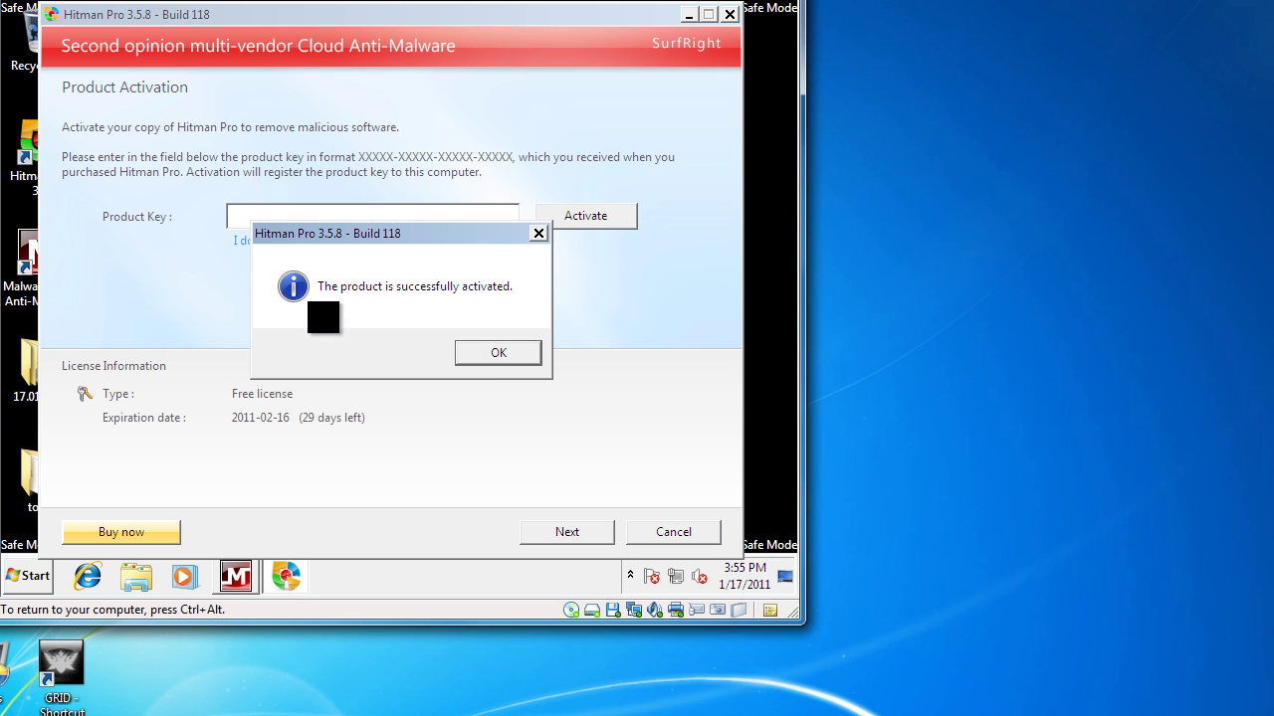
click(477, 351)
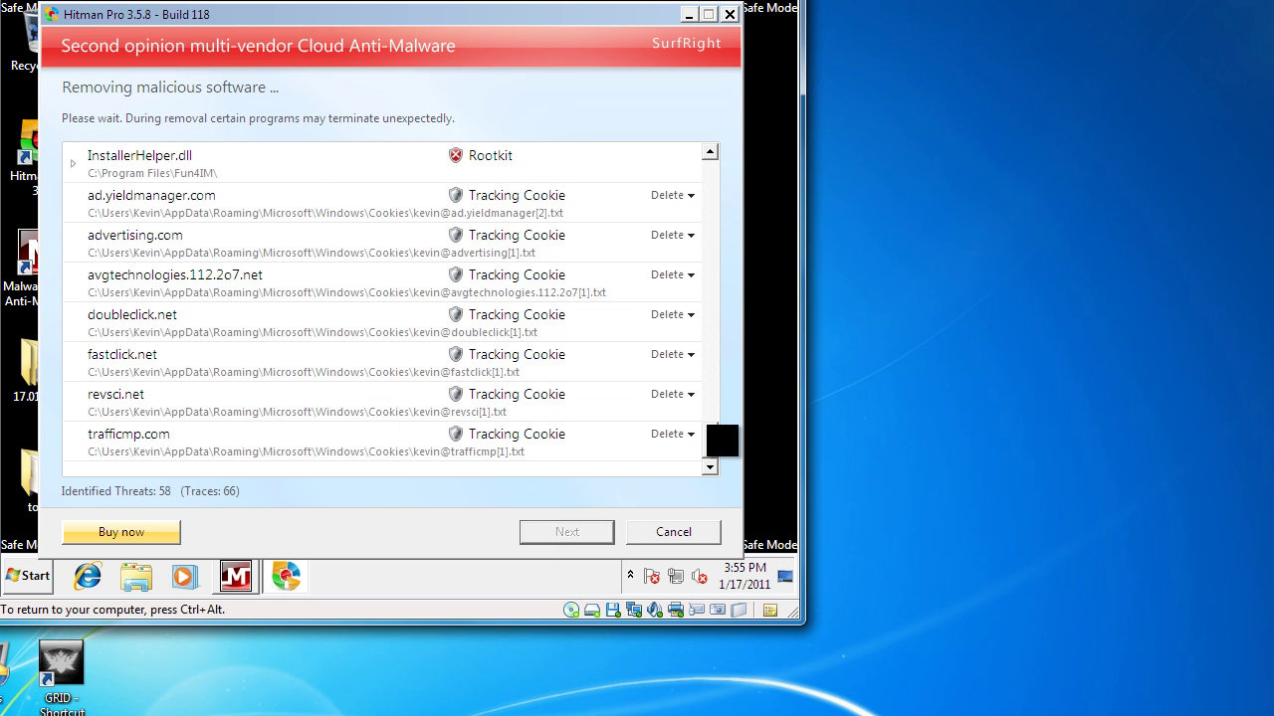
mouse_move(718, 180)
mouse_down()
mouse_move(680, 336)
mouse_move(711, 463)
mouse_up()
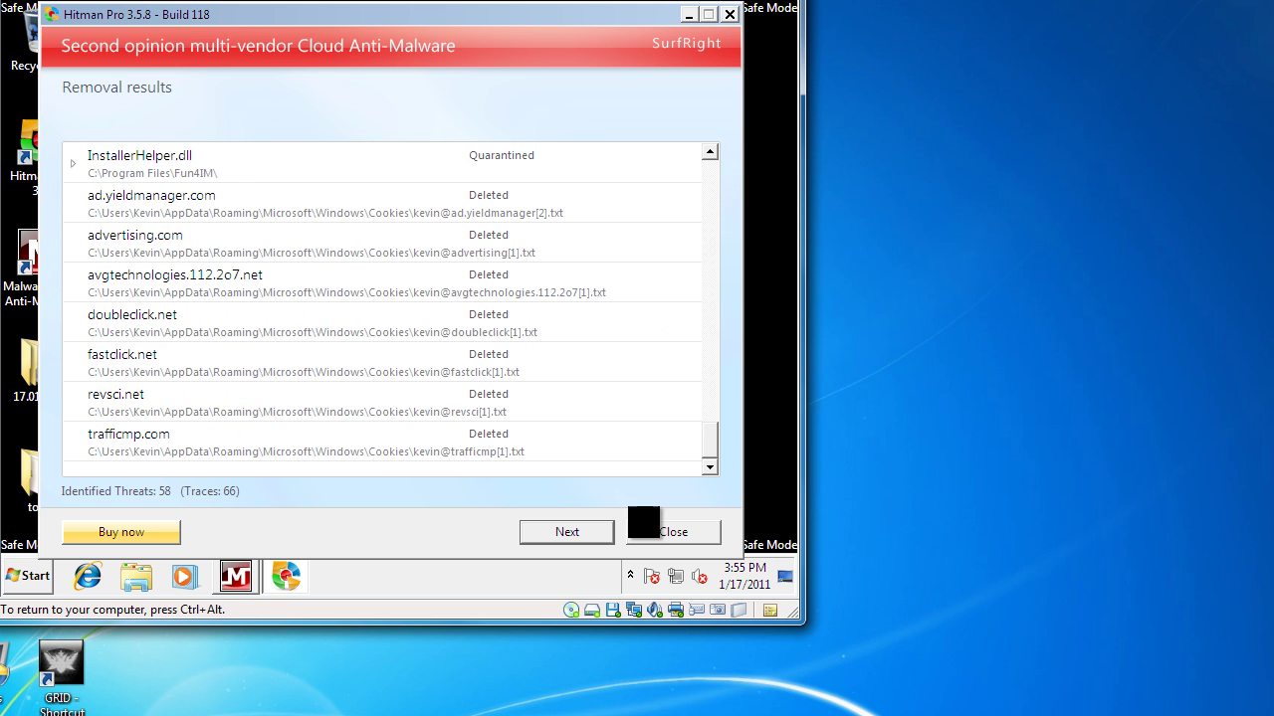
click(591, 537)
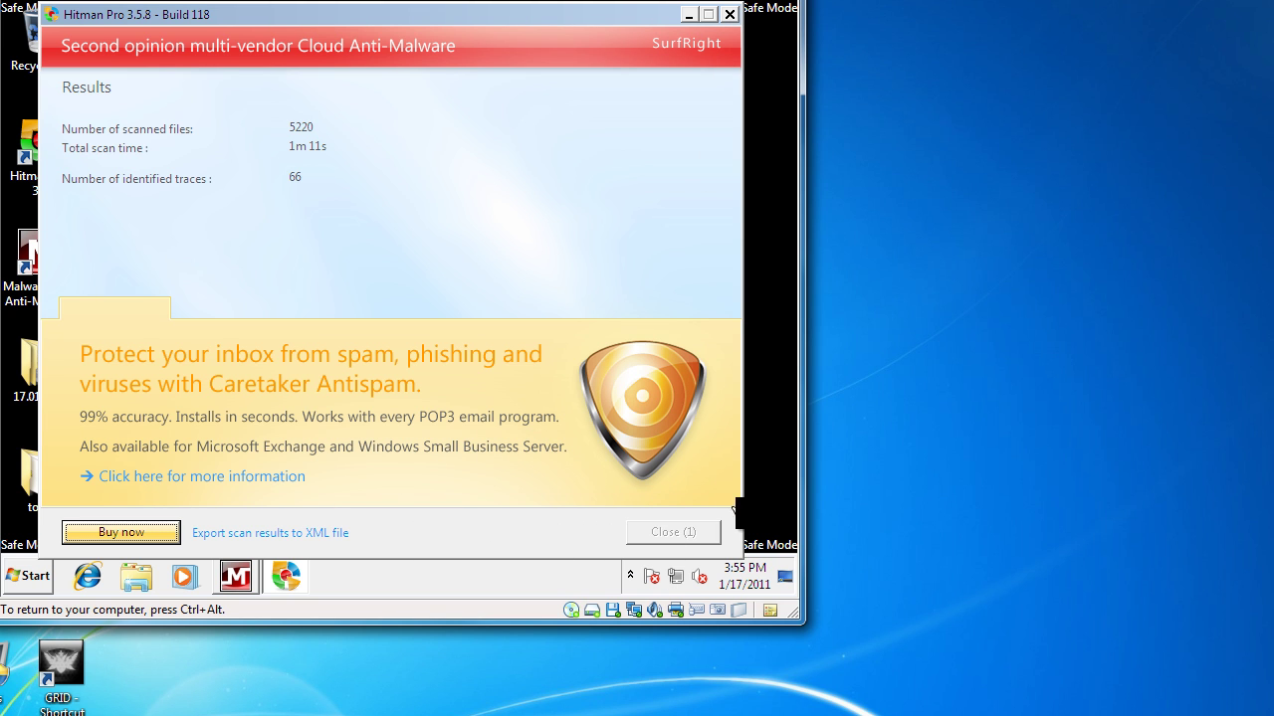
Close Hitman Pro and minimize the running Malwarebytes scan
click(706, 531)
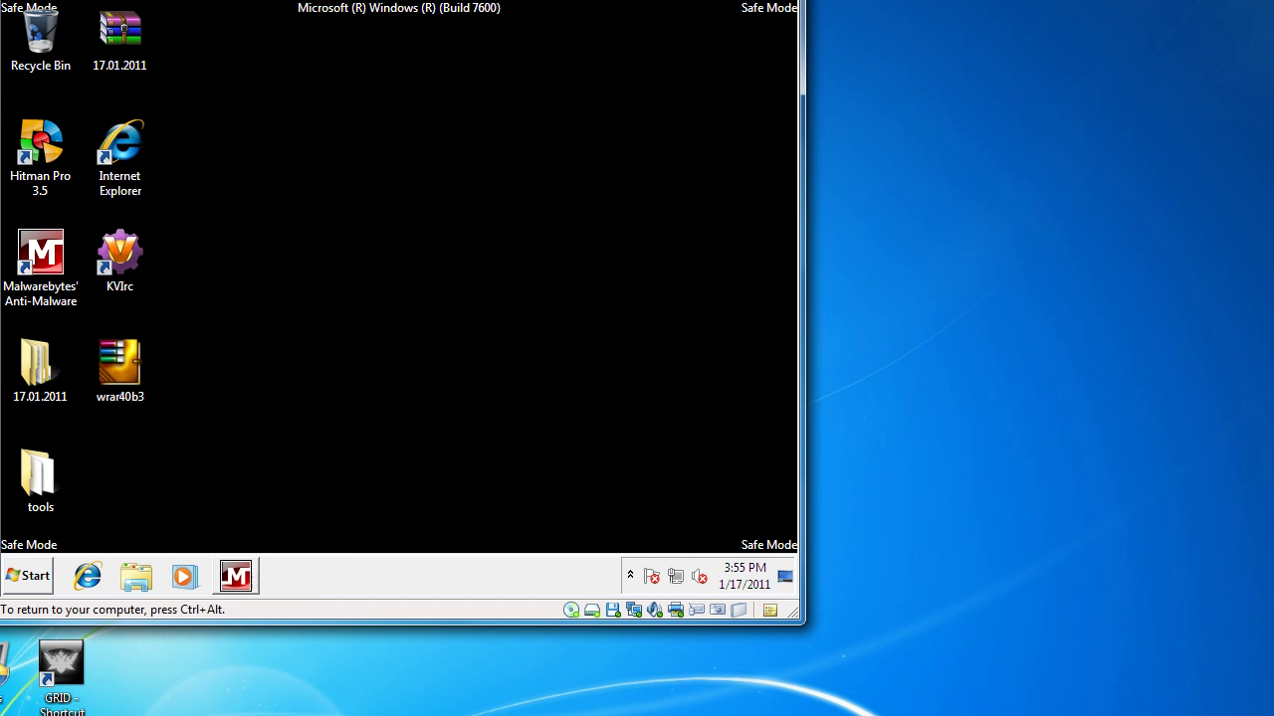
click(242, 581)
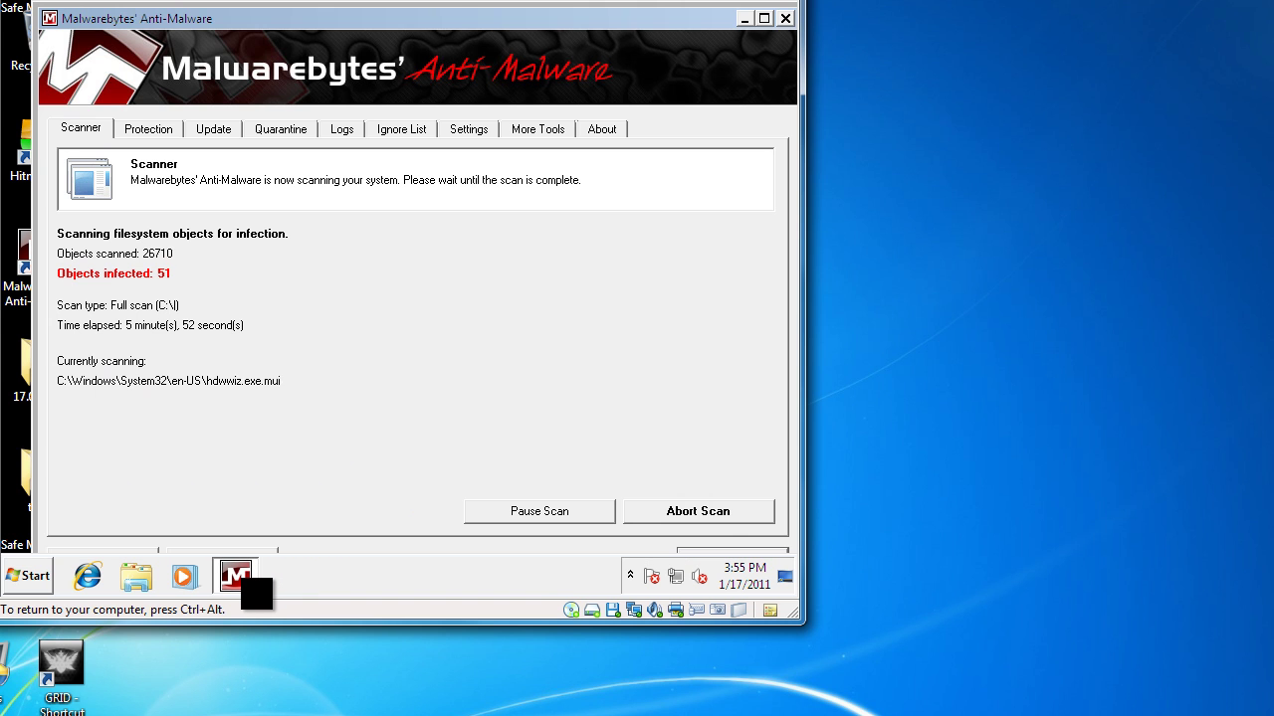
click(242, 581)
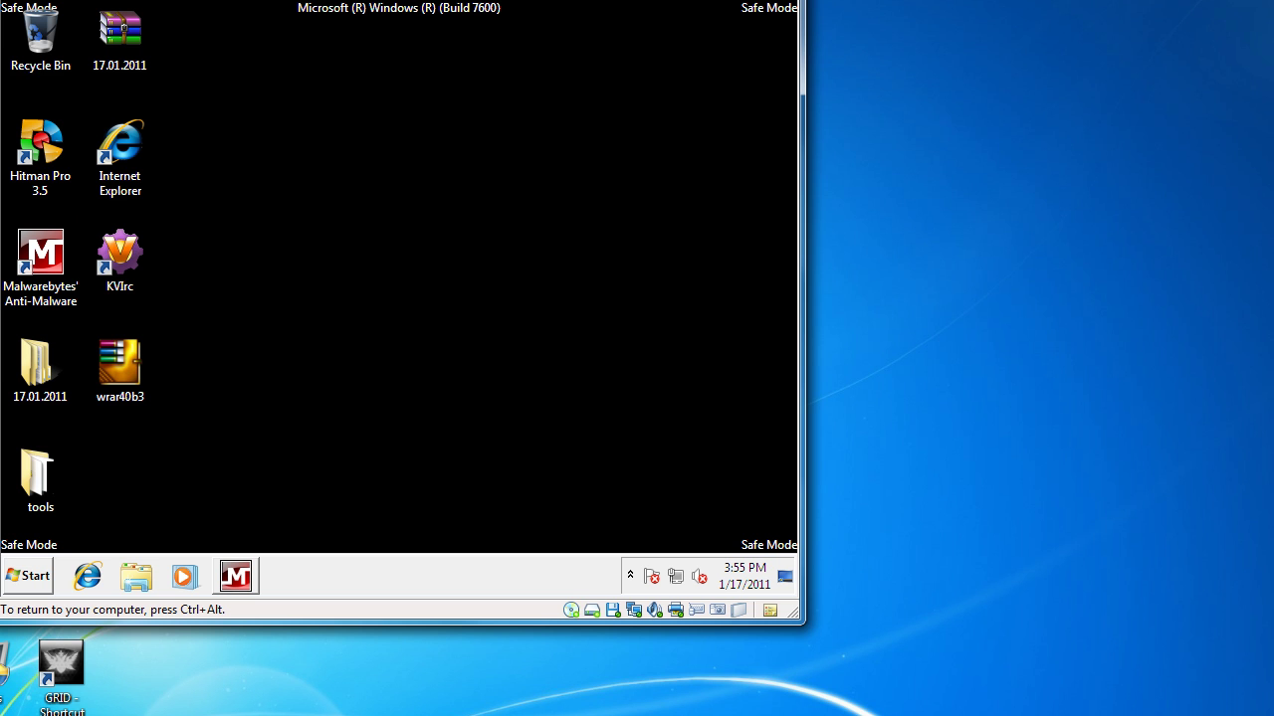
Launch Norton Power Eraser from the tools folder and accept its license agreement
double_click(38, 475)
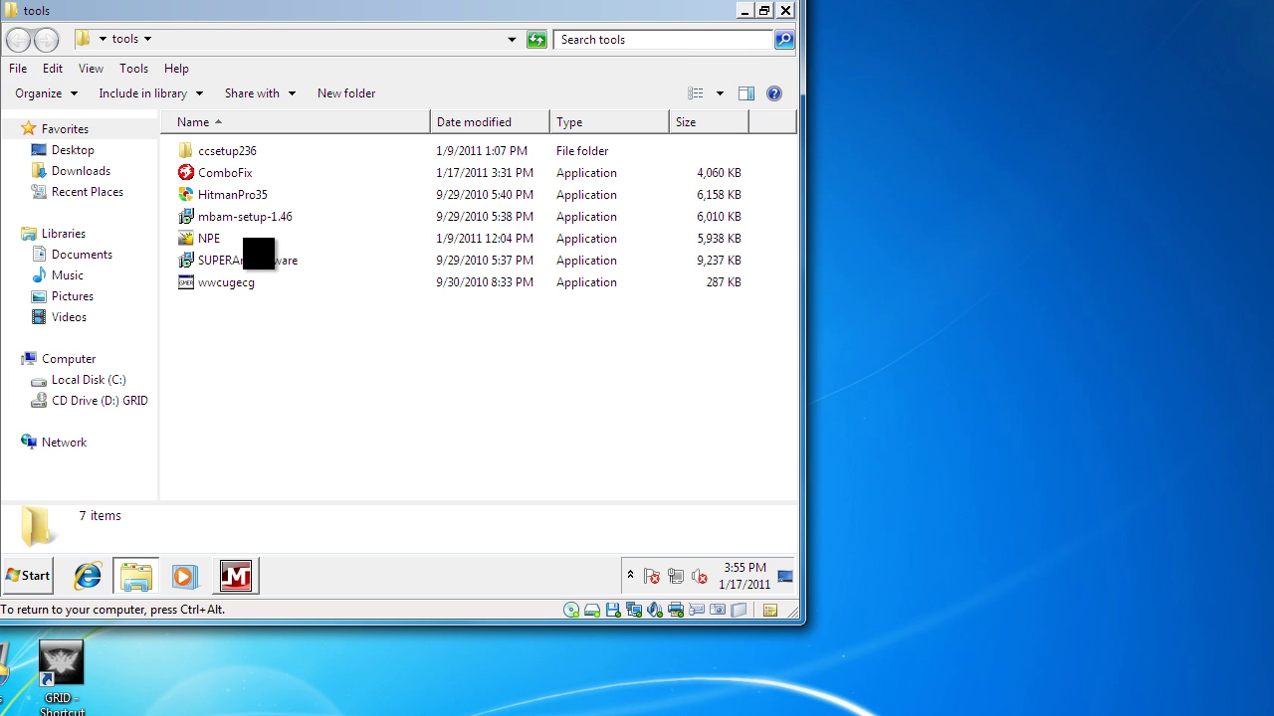
double_click(251, 240)
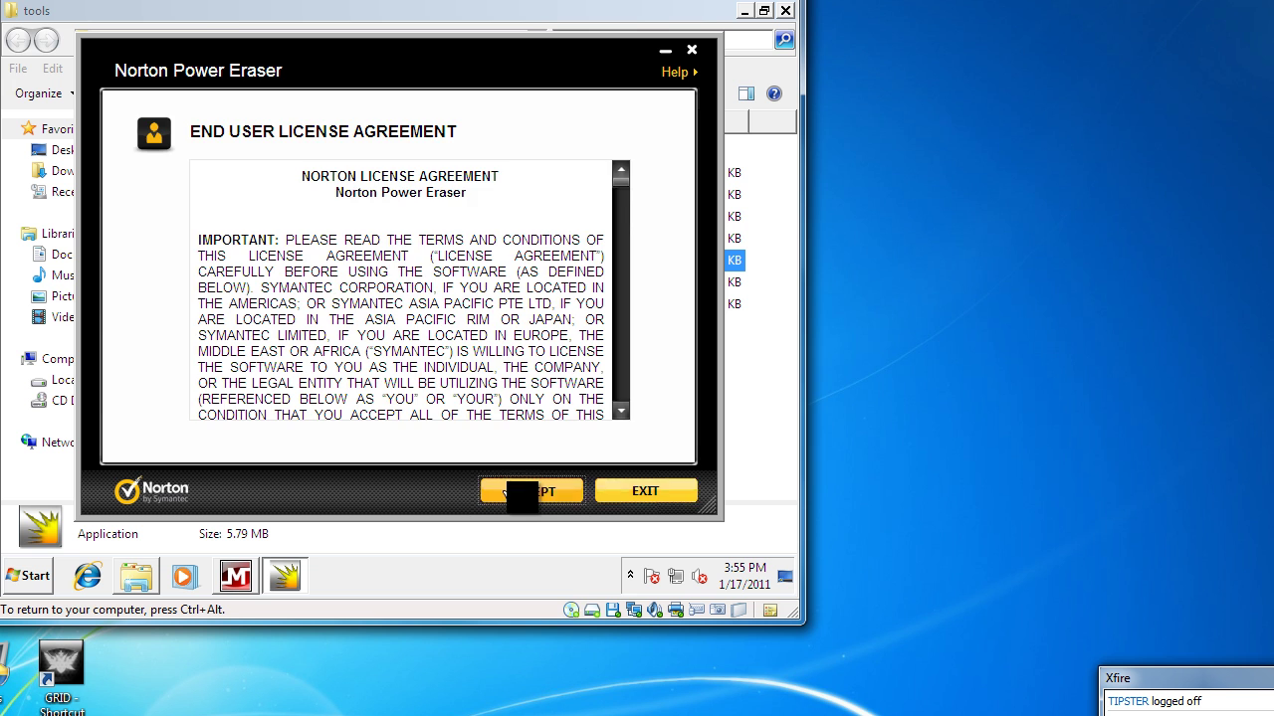
click(520, 492)
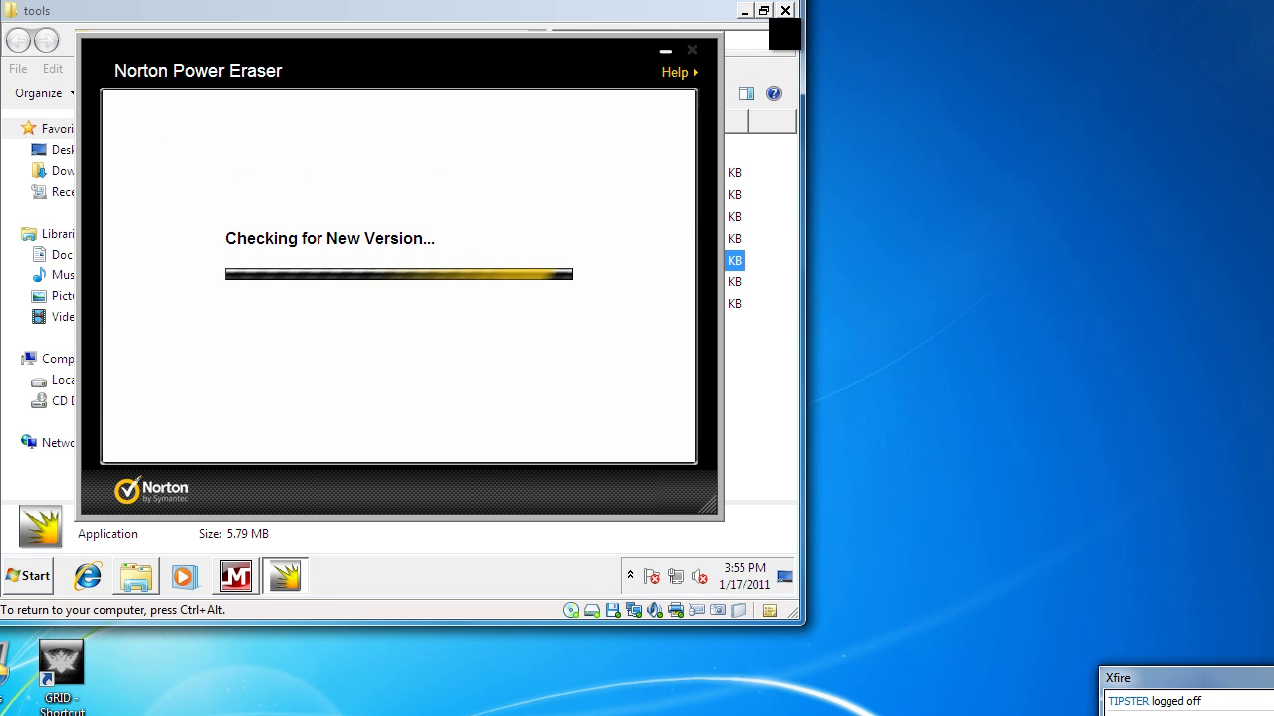
click(791, 12)
mouse_move(527, 90)
mouse_down()
mouse_move(495, 90)
mouse_move(513, 79)
mouse_up()
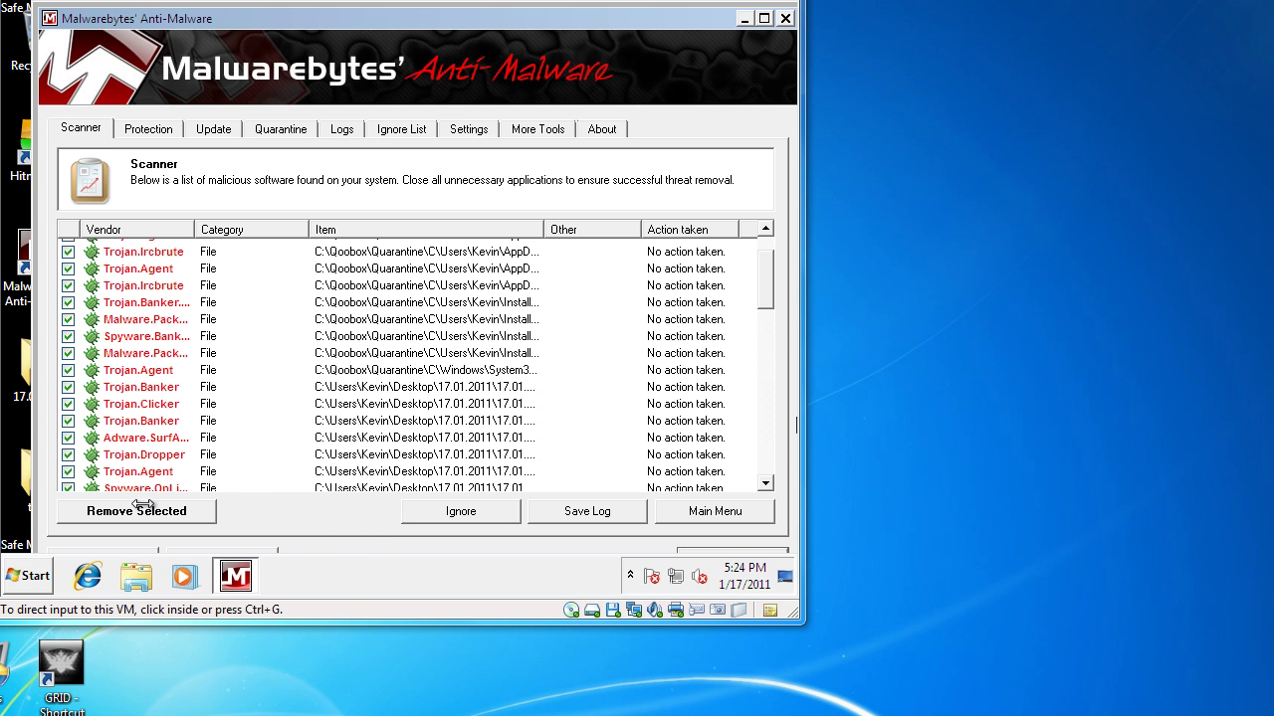
Quarantine all checked Malwarebytes detections and close the Notepad scan log that opens
click(255, 511)
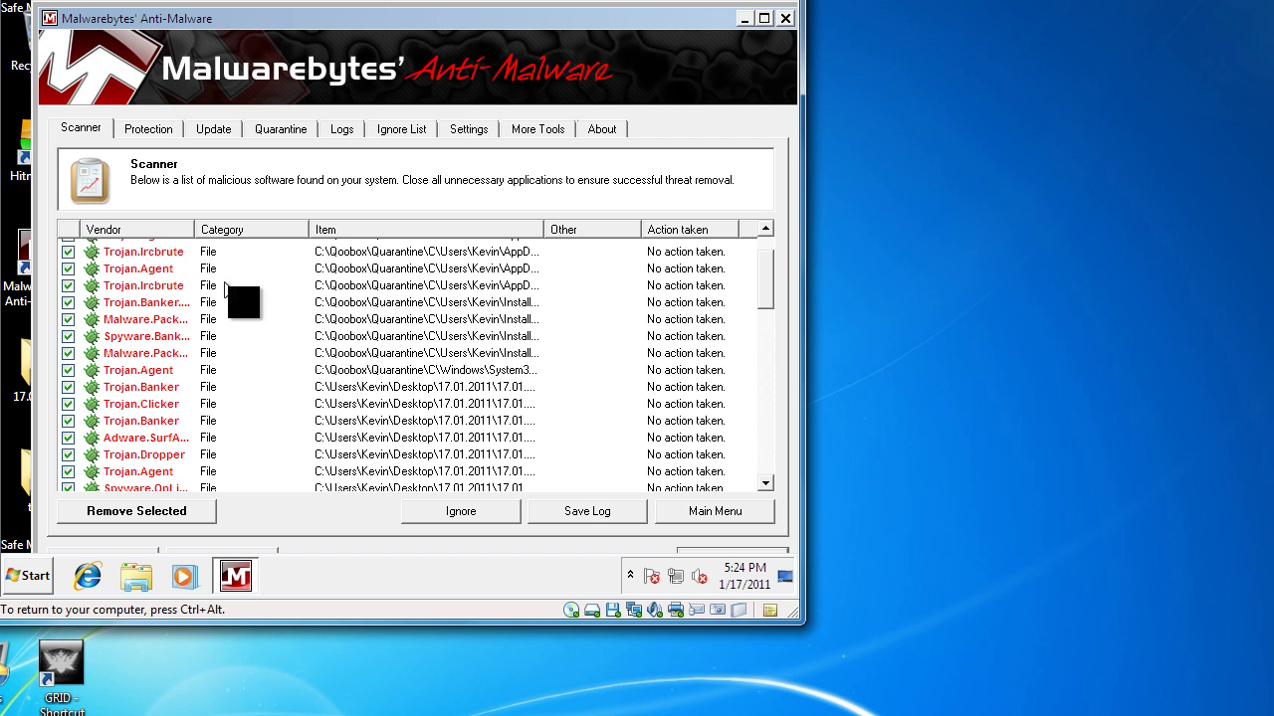
click(204, 510)
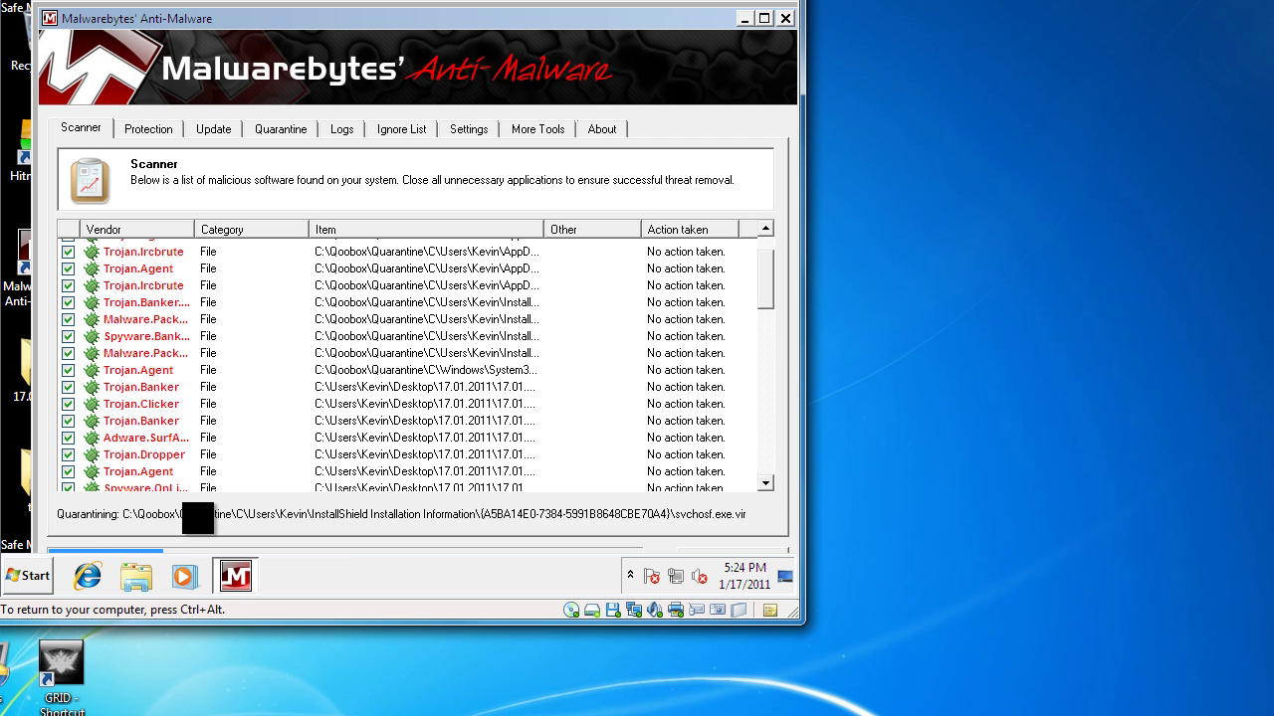
click(583, 372)
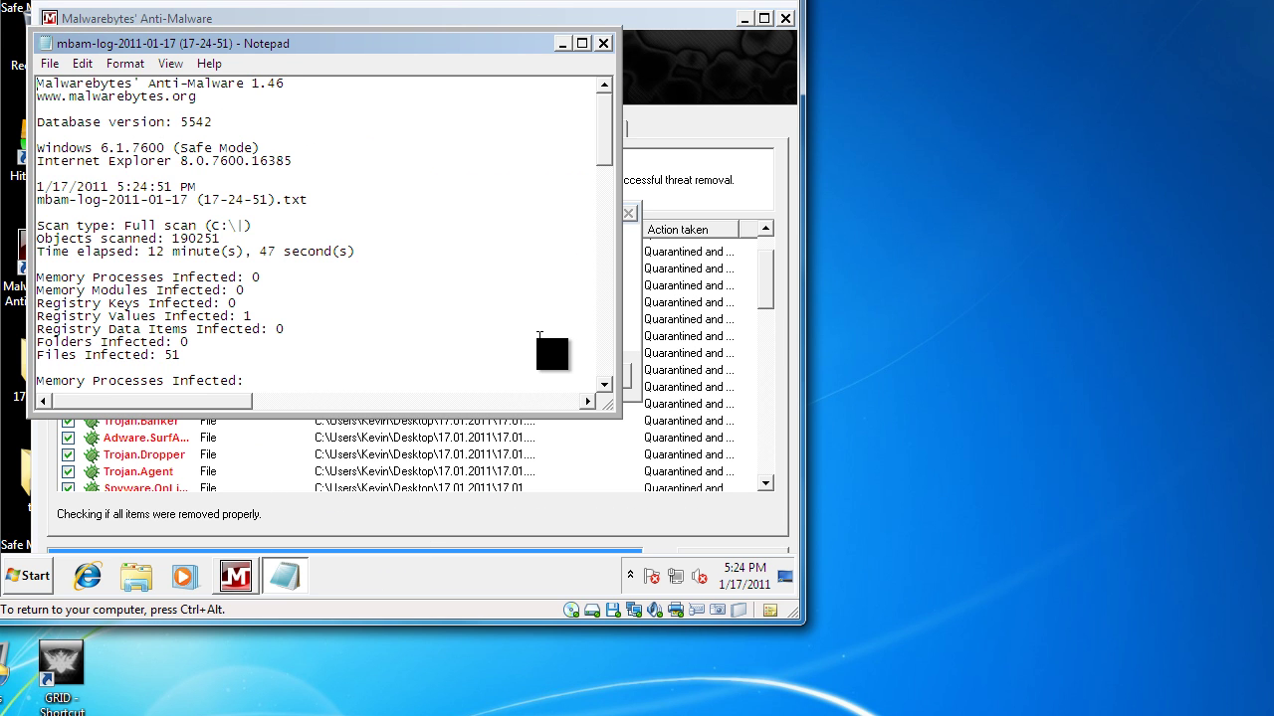
key(ctrl+alt)
click(630, 8)
click(603, 43)
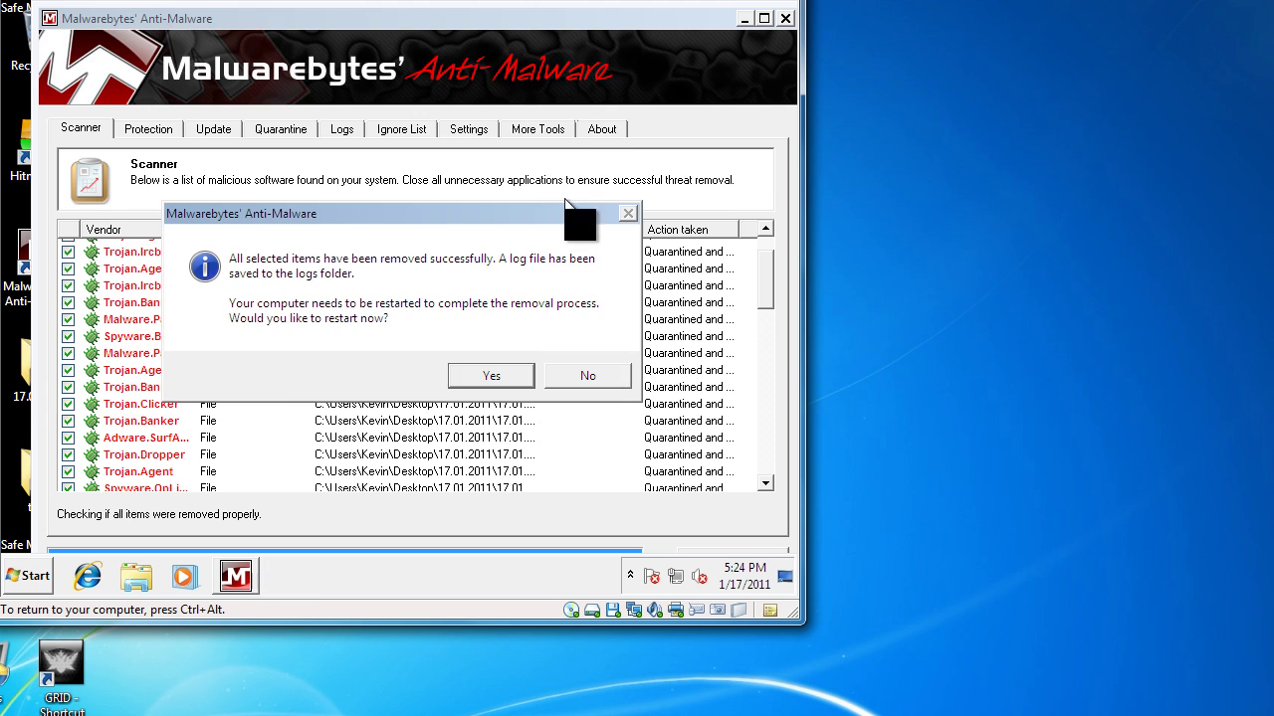
Decline the restart prompt and close Malwarebytes
click(589, 373)
click(785, 18)
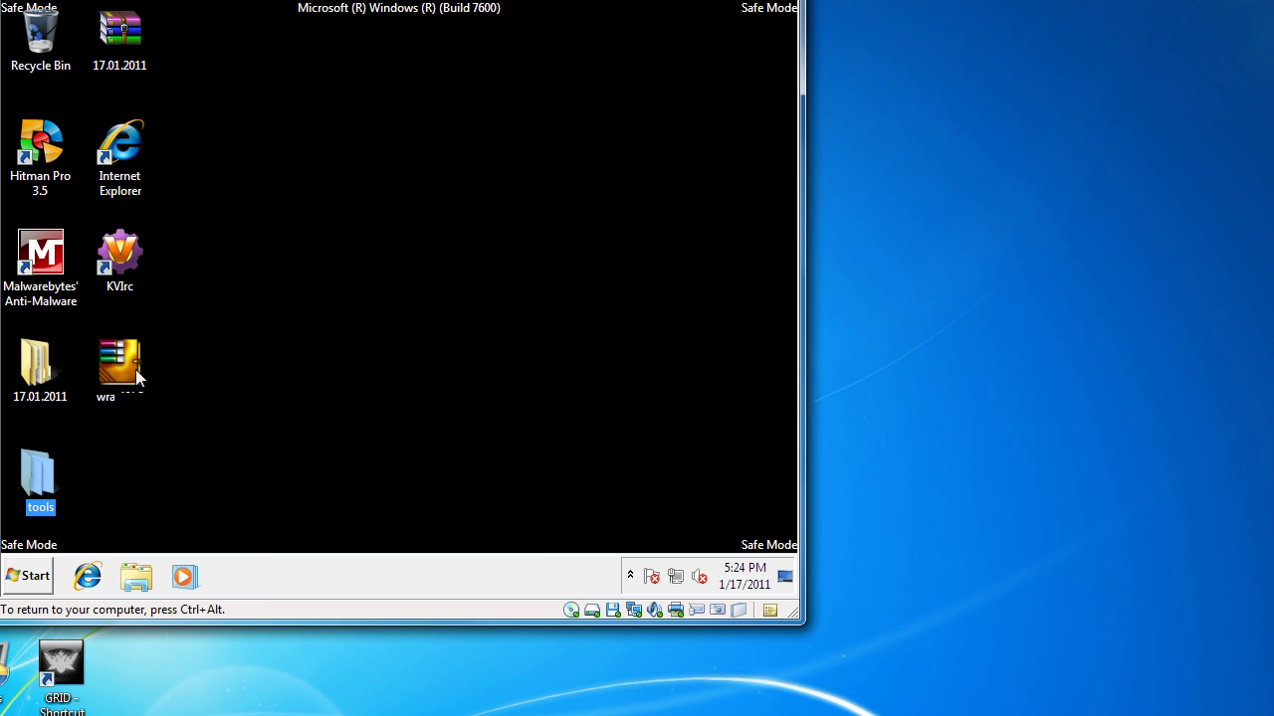
click(28, 575)
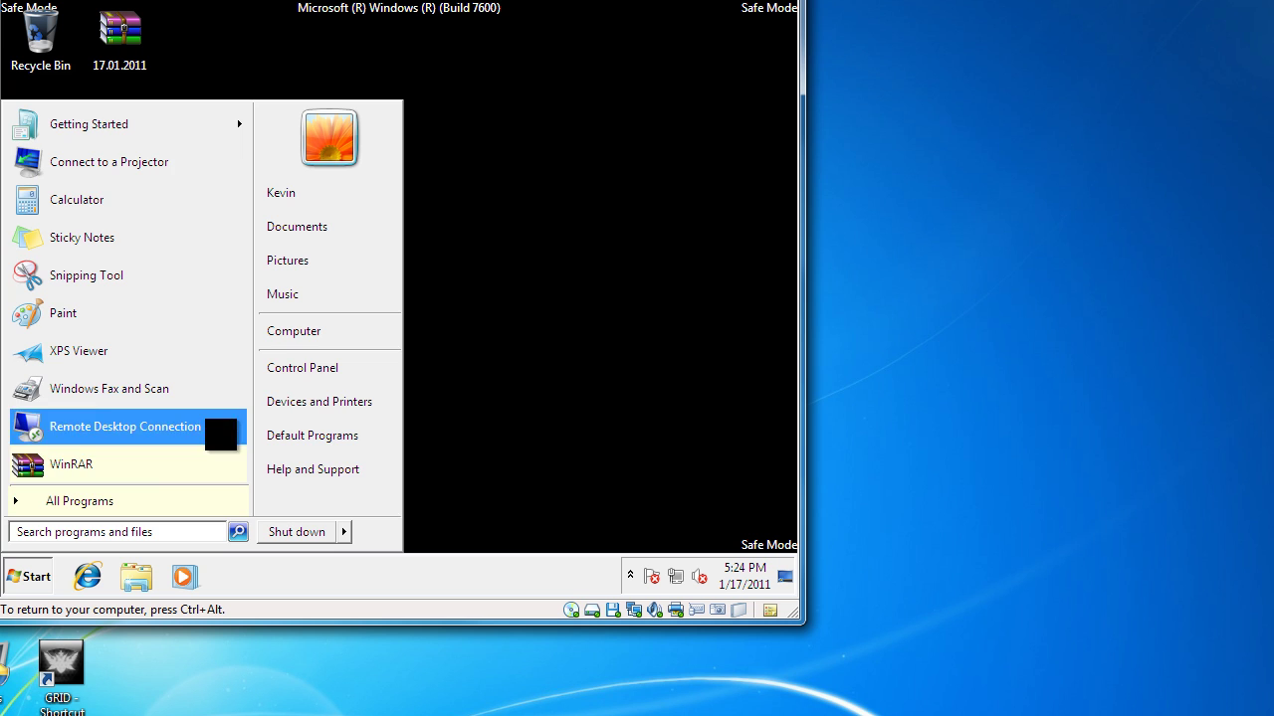
key(Escape)
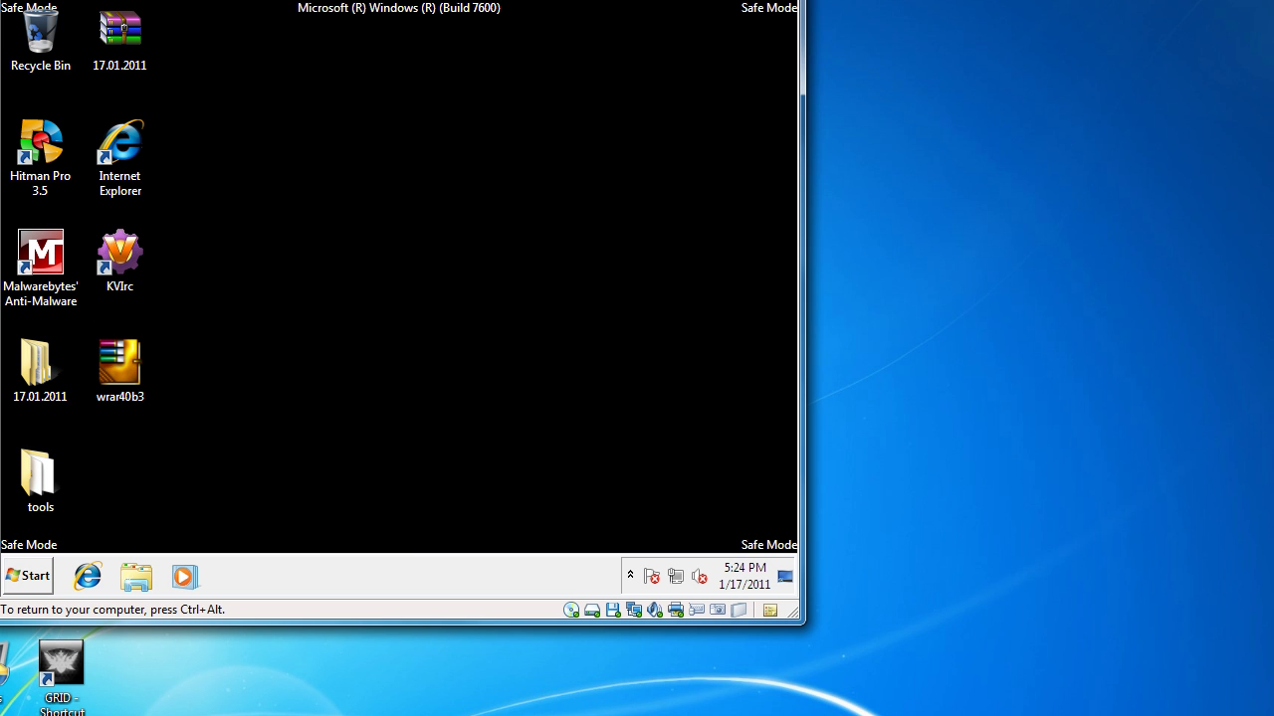
Open the tools folder on the desktop
click(40, 473)
key(F2)
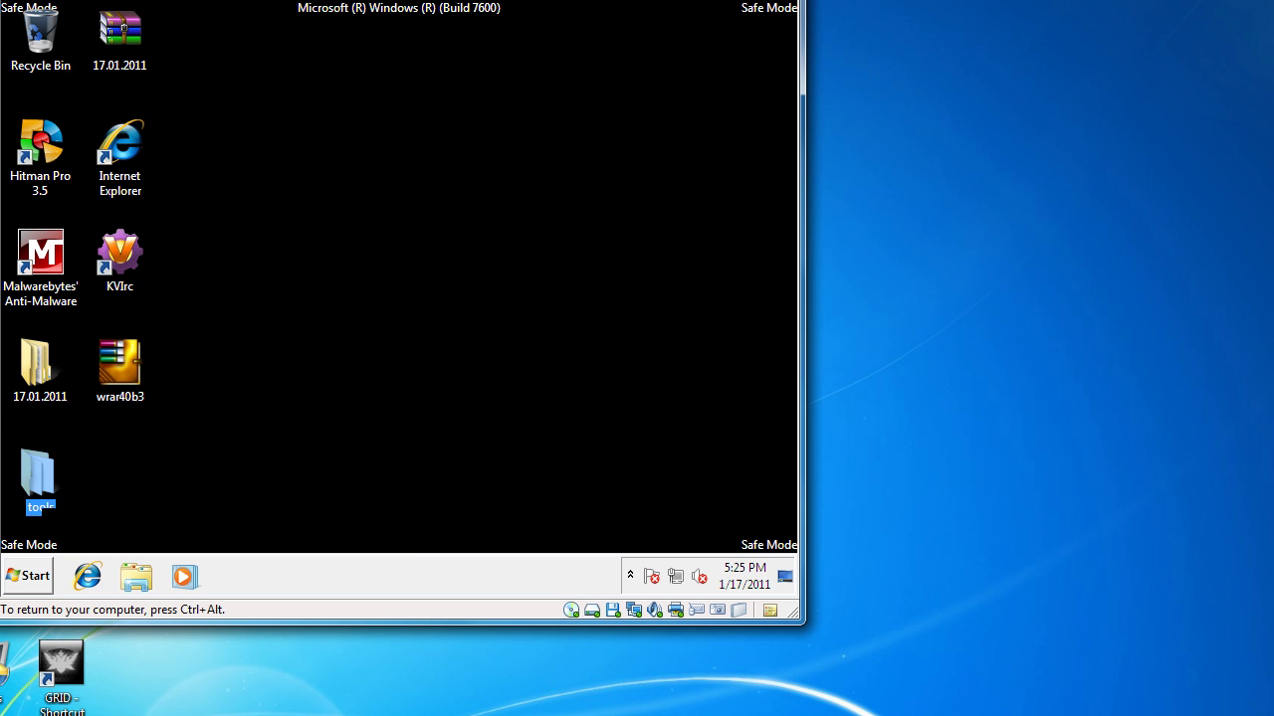
double_click(39, 475)
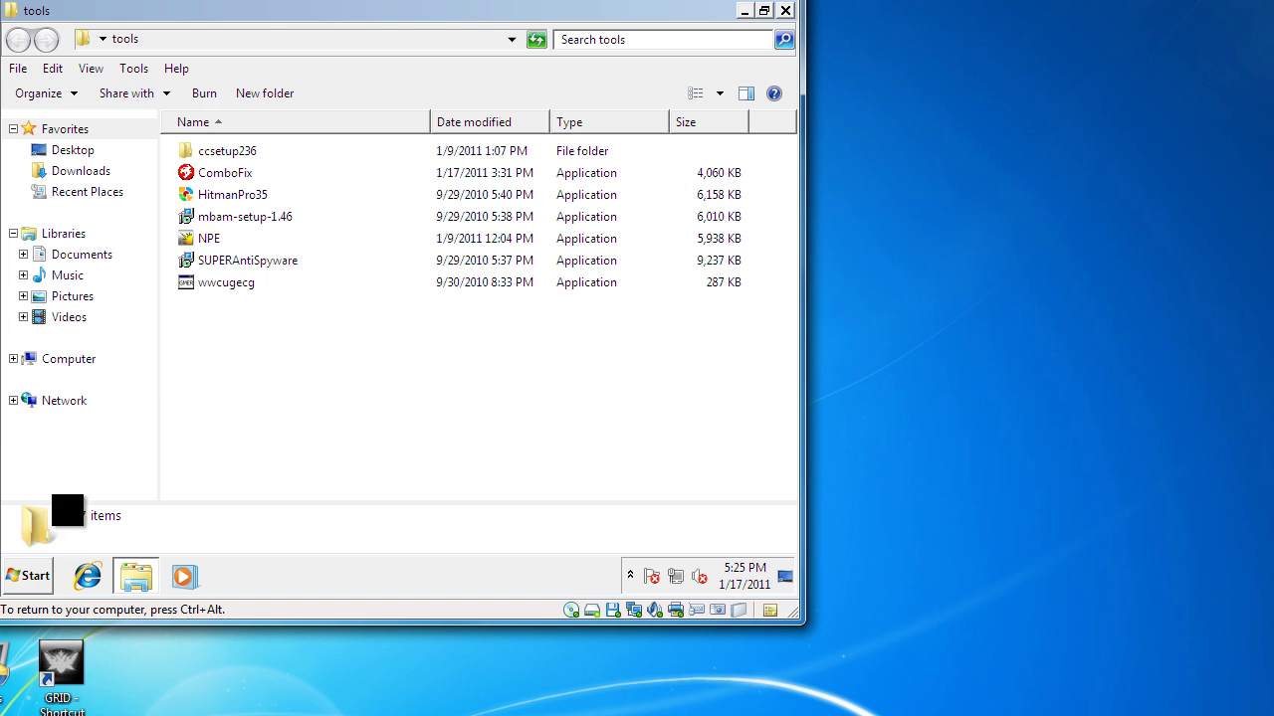
Install SUPERAntiSpyware Free Edition with default folder and settings, keeping English (US) as language
double_click(297, 261)
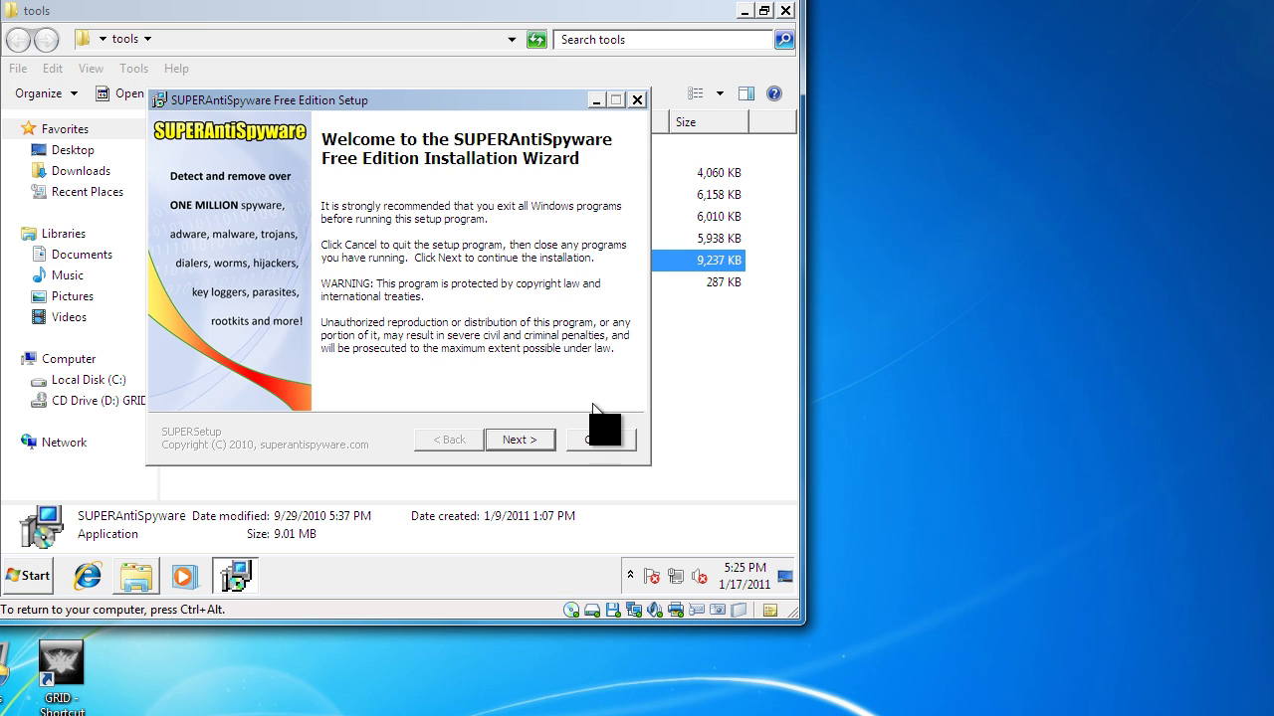
click(527, 440)
click(785, 10)
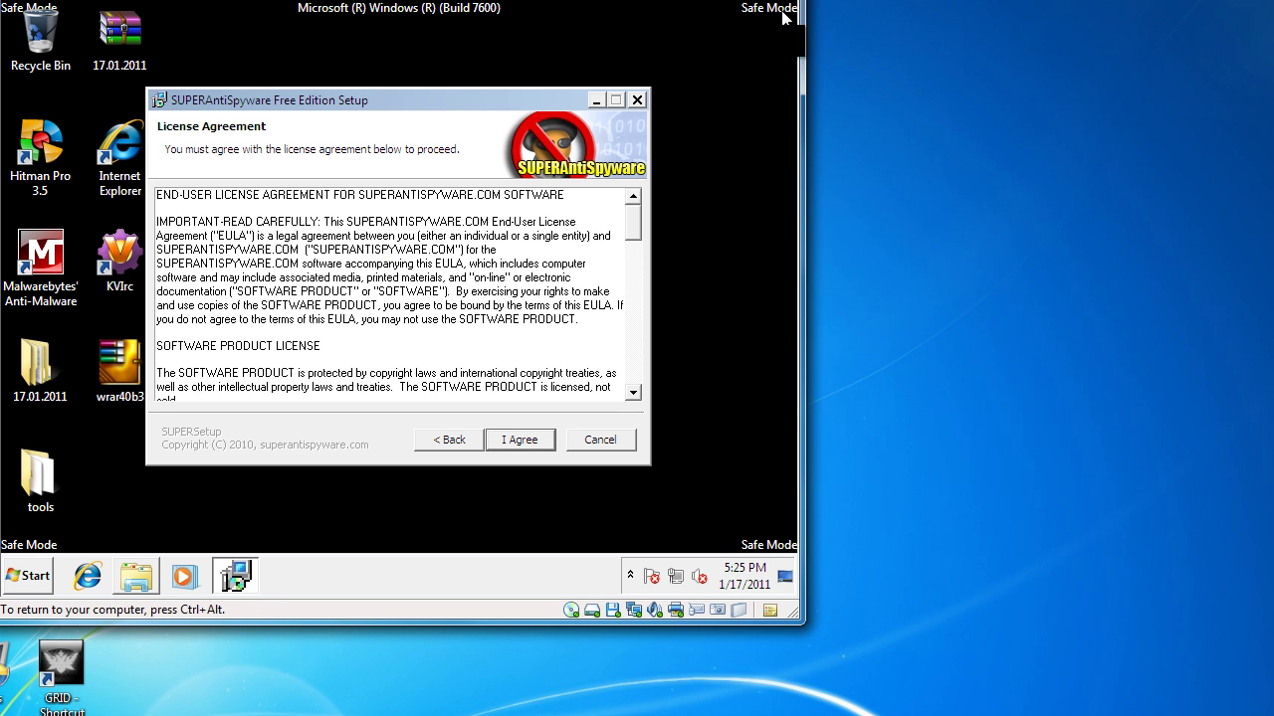
click(522, 439)
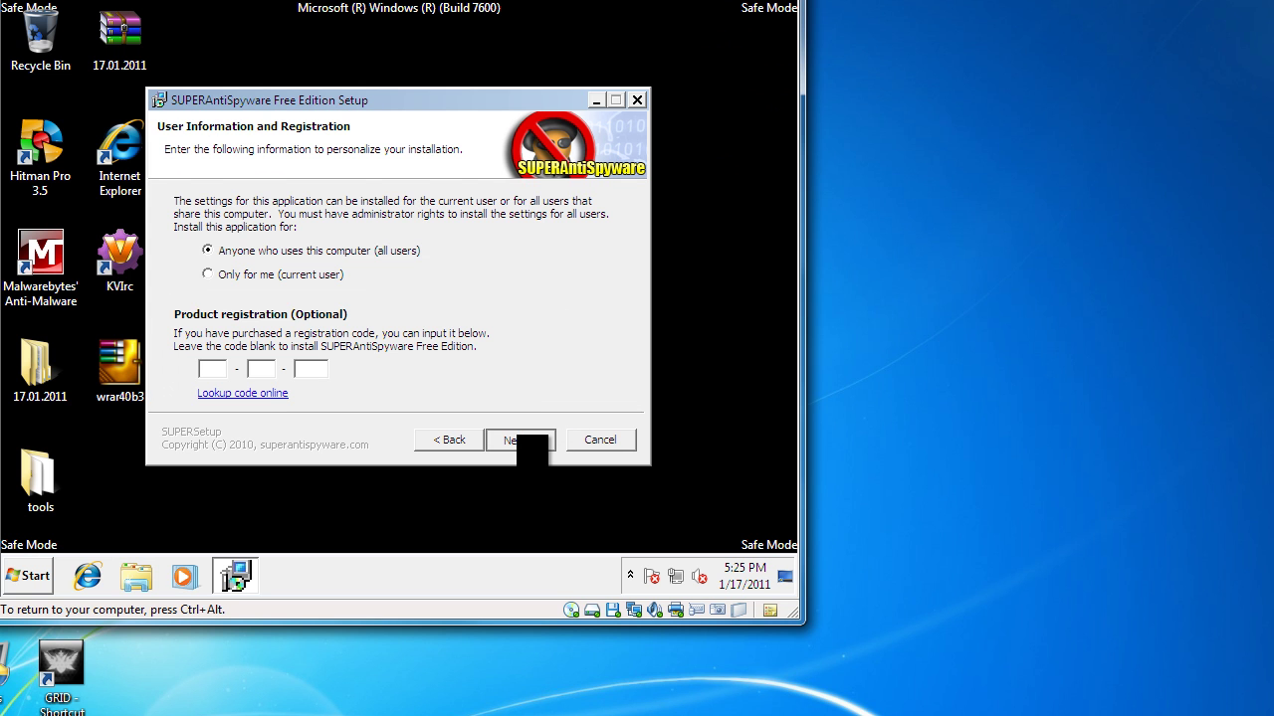
click(530, 443)
click(527, 440)
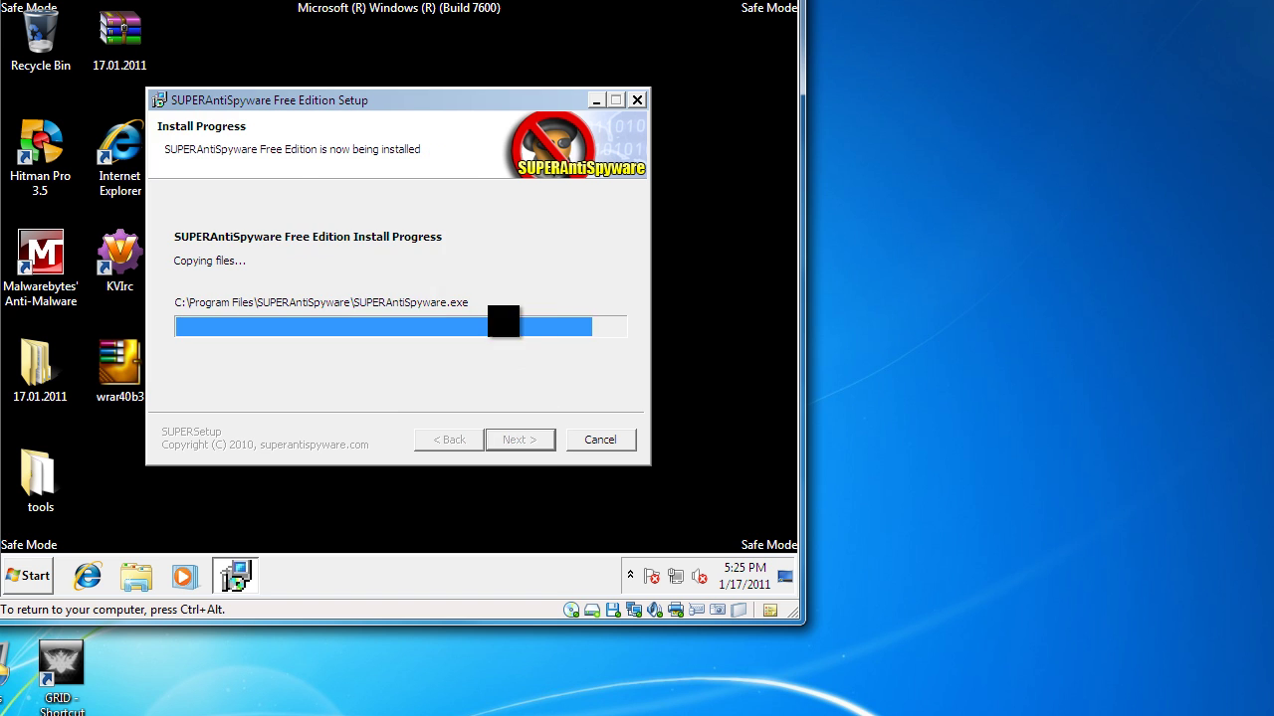
click(621, 439)
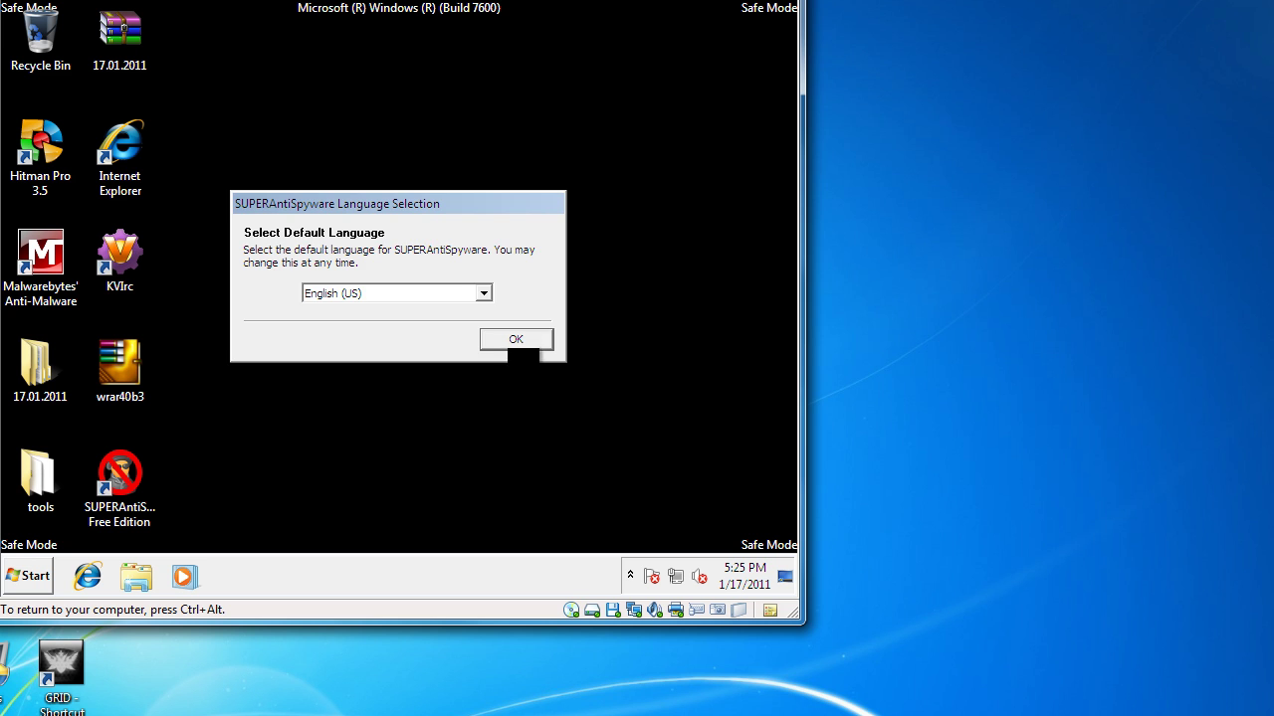
click(512, 344)
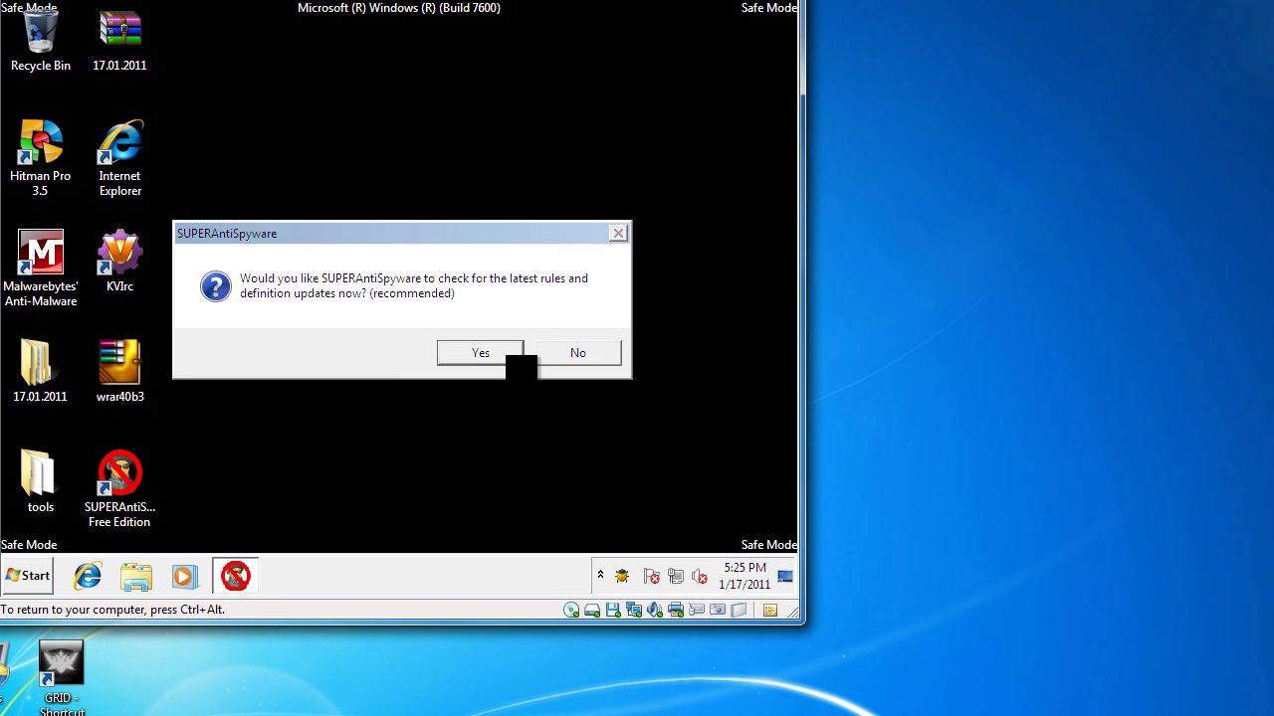
Accept the definition update and let the scan finish, finding 10 registry threats in 00:03:07
click(507, 355)
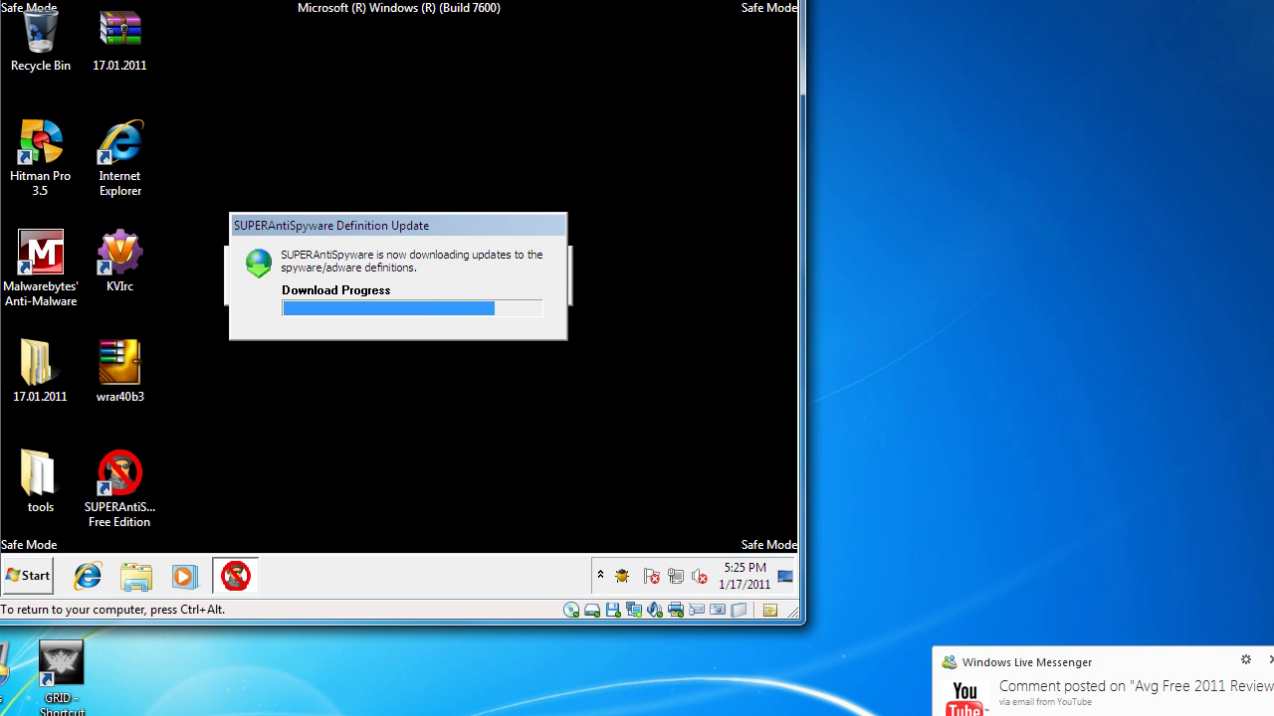
key(ctrl+alt)
key(ctrl+g)
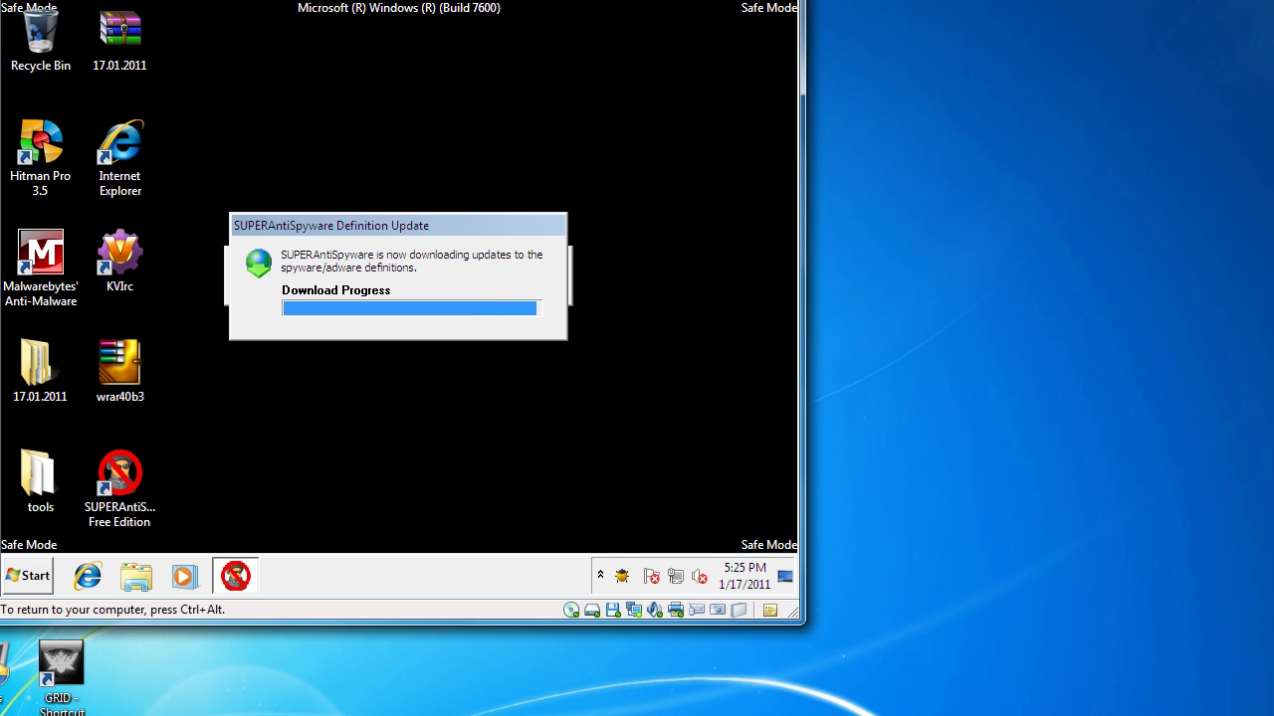
key(ctrl+alt)
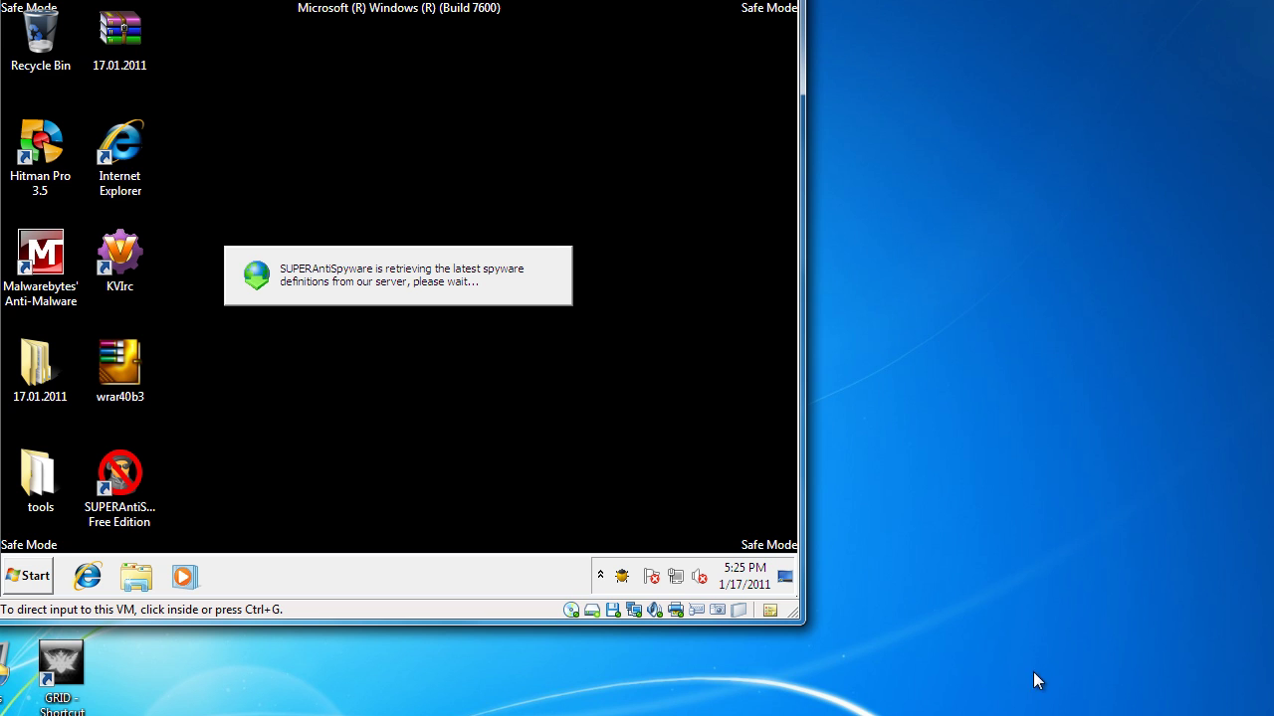
click(437, 342)
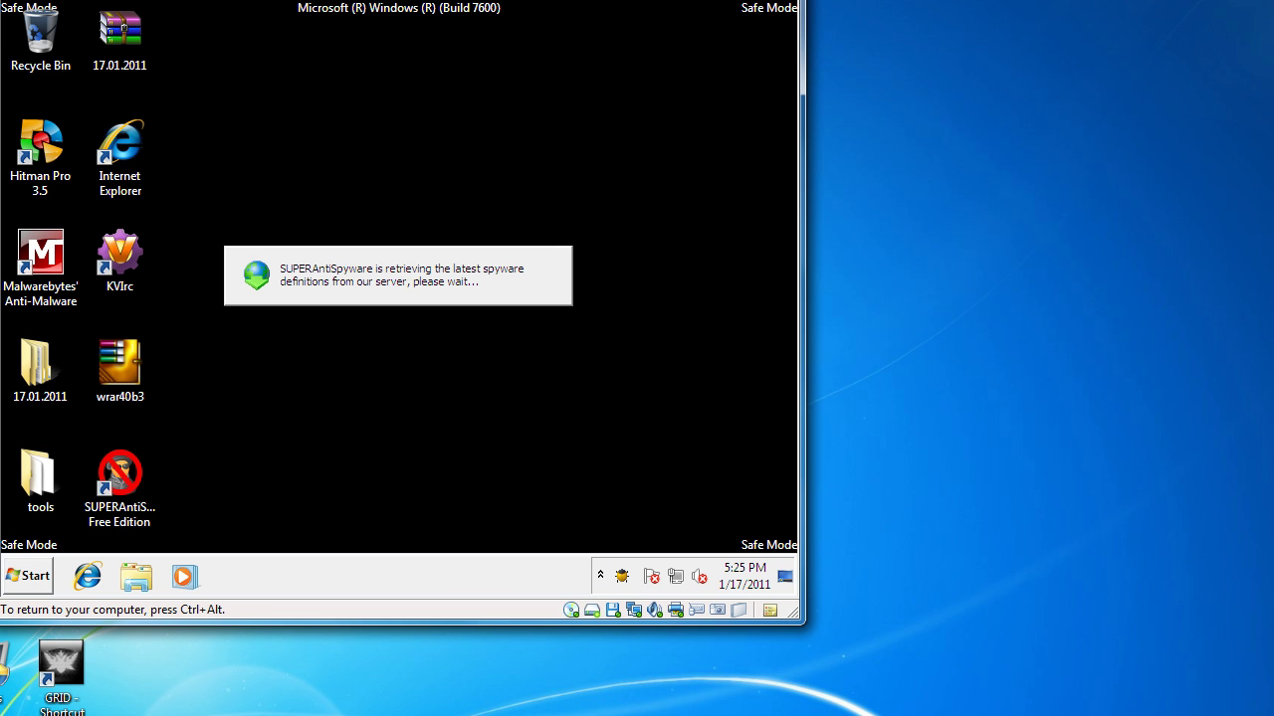
key(ctrl+alt)
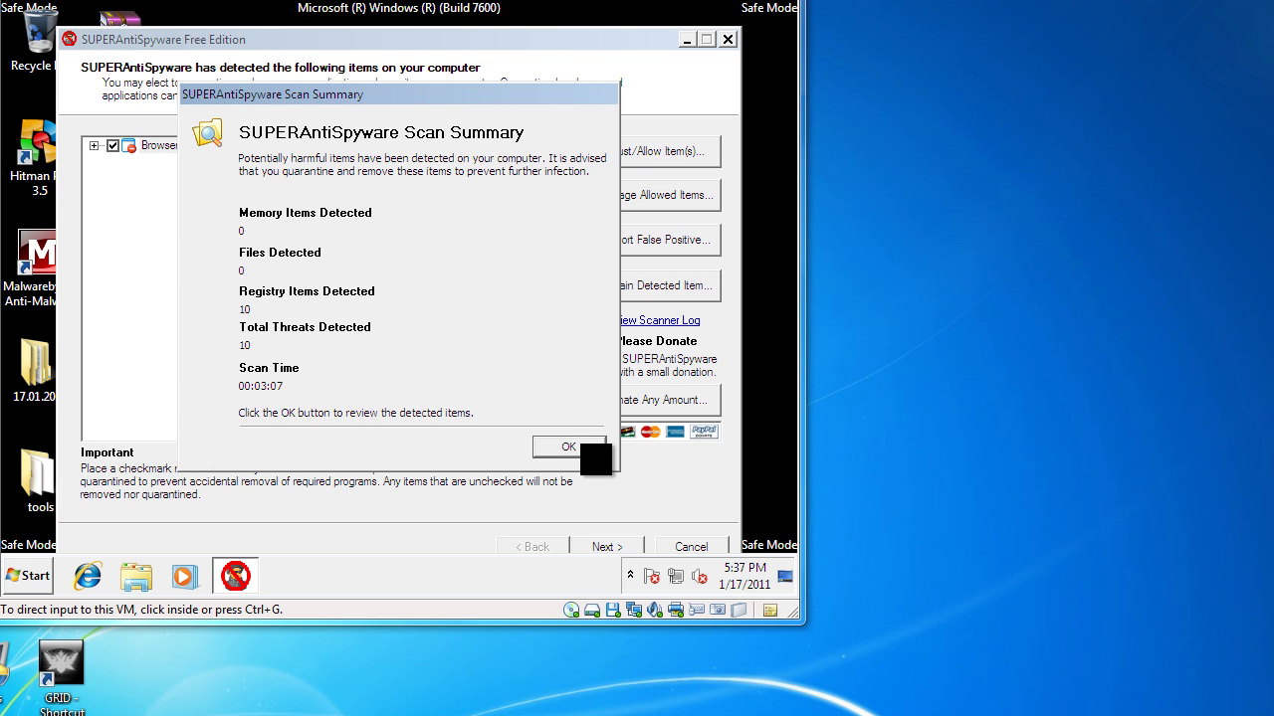
Review, quarantine and remove the ten Browser Hijacker.Tubby registry entries, then accept the reboot
click(595, 459)
click(583, 447)
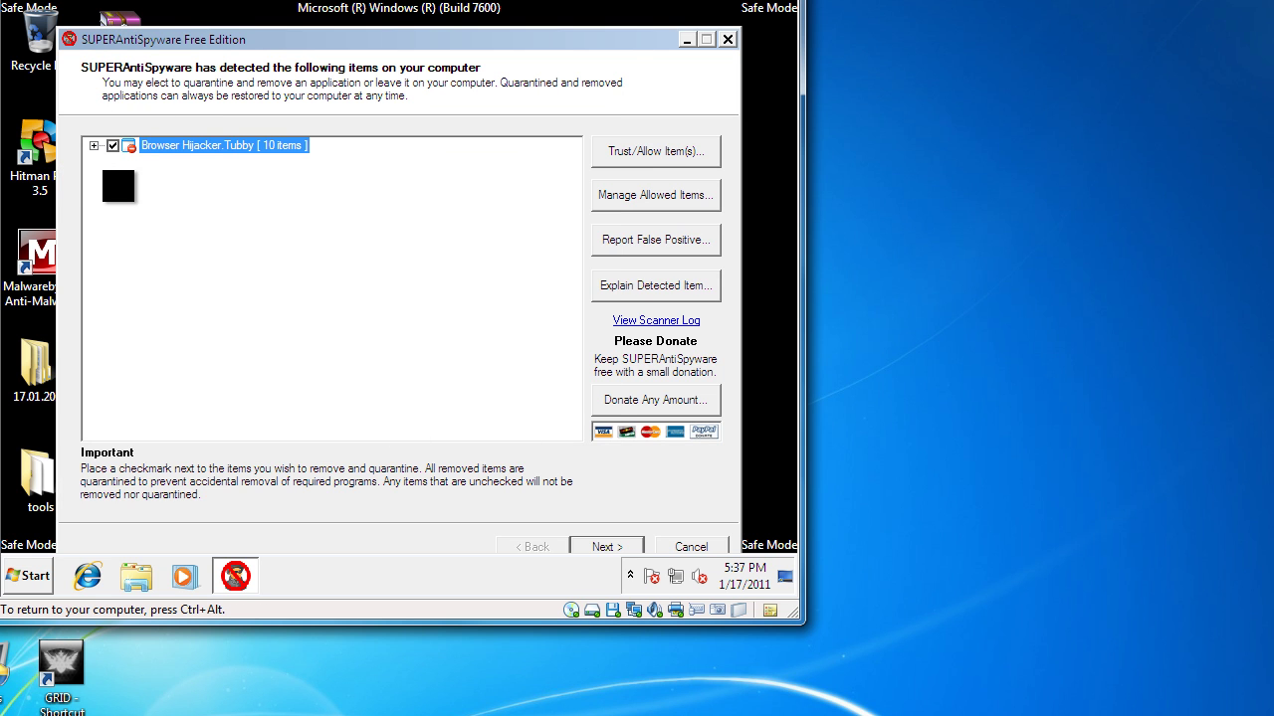
click(94, 145)
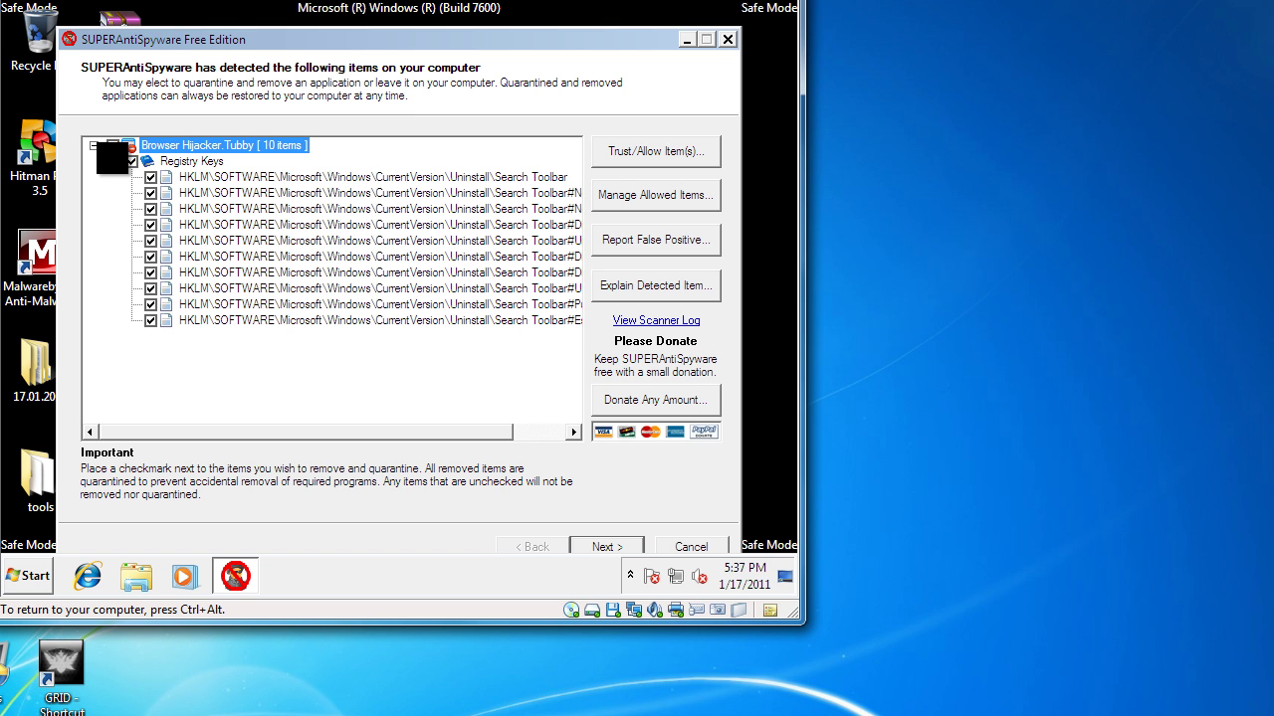
click(95, 145)
click(605, 546)
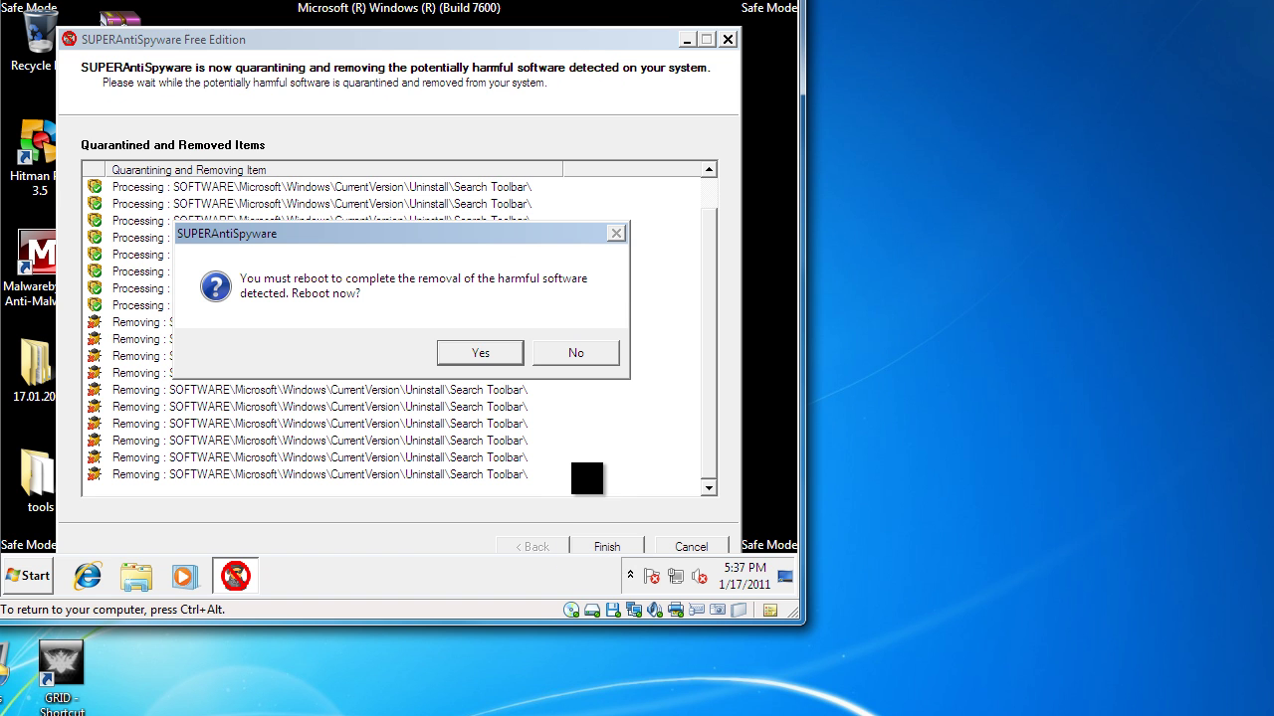
click(510, 360)
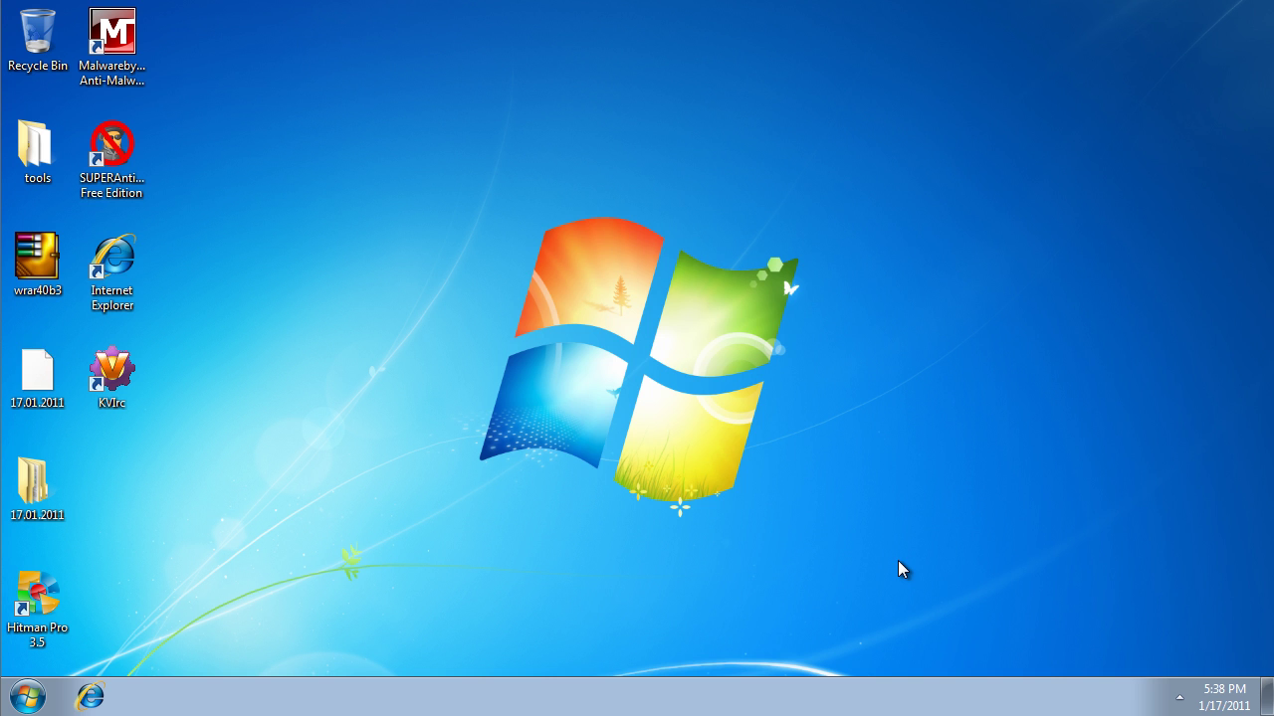
Launch Internet Explorer from Start, close the Libraries window, decline default-browser status, then close IE
drag(889, 556, 405, 194)
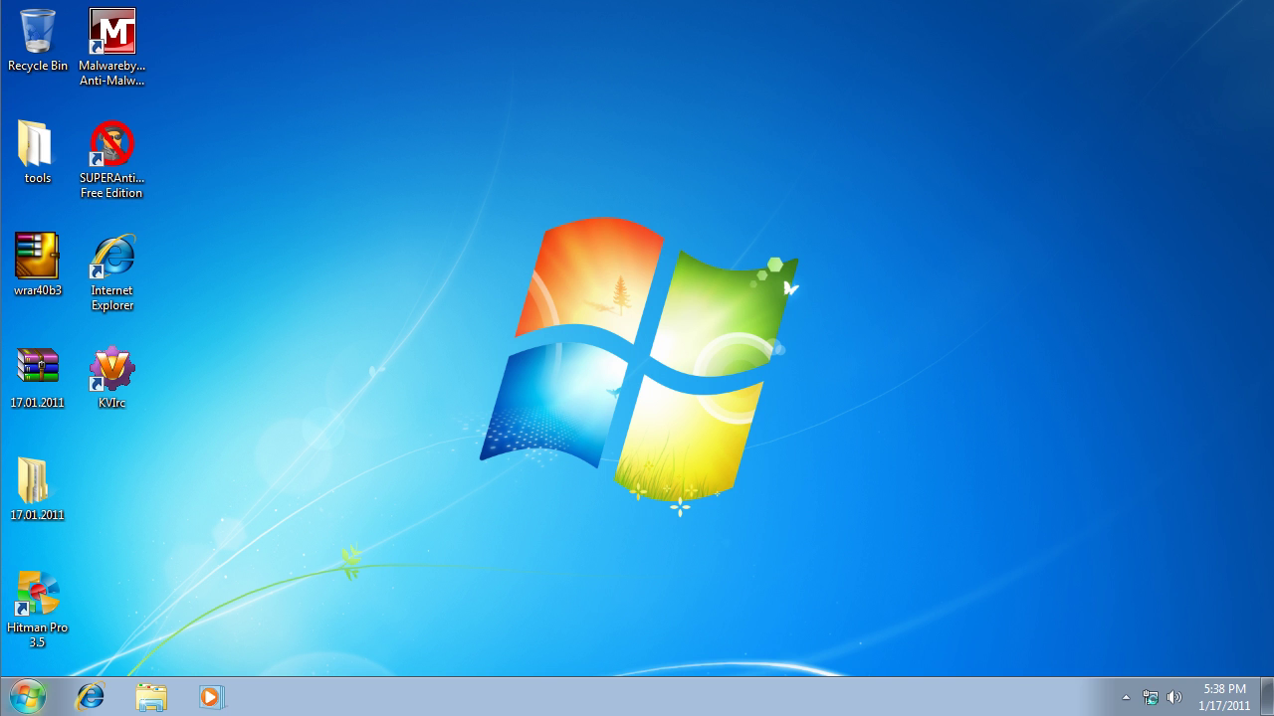
key(super)
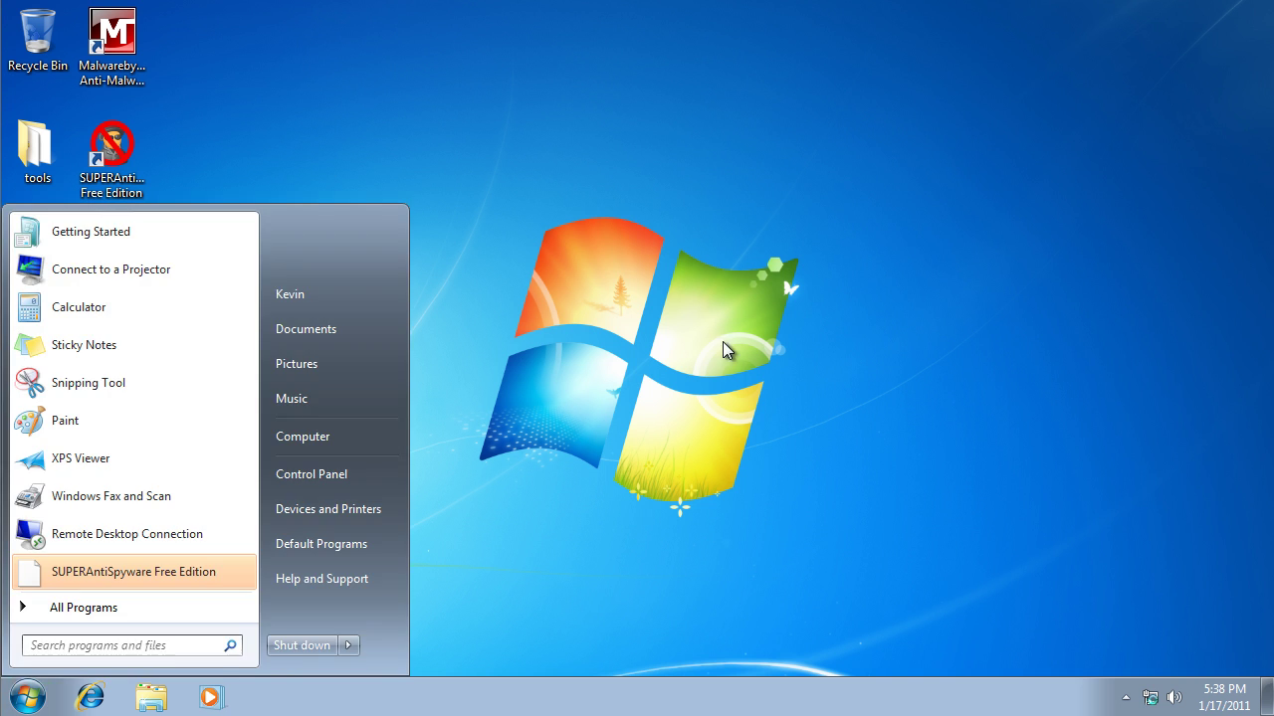
key(super)
key(super)
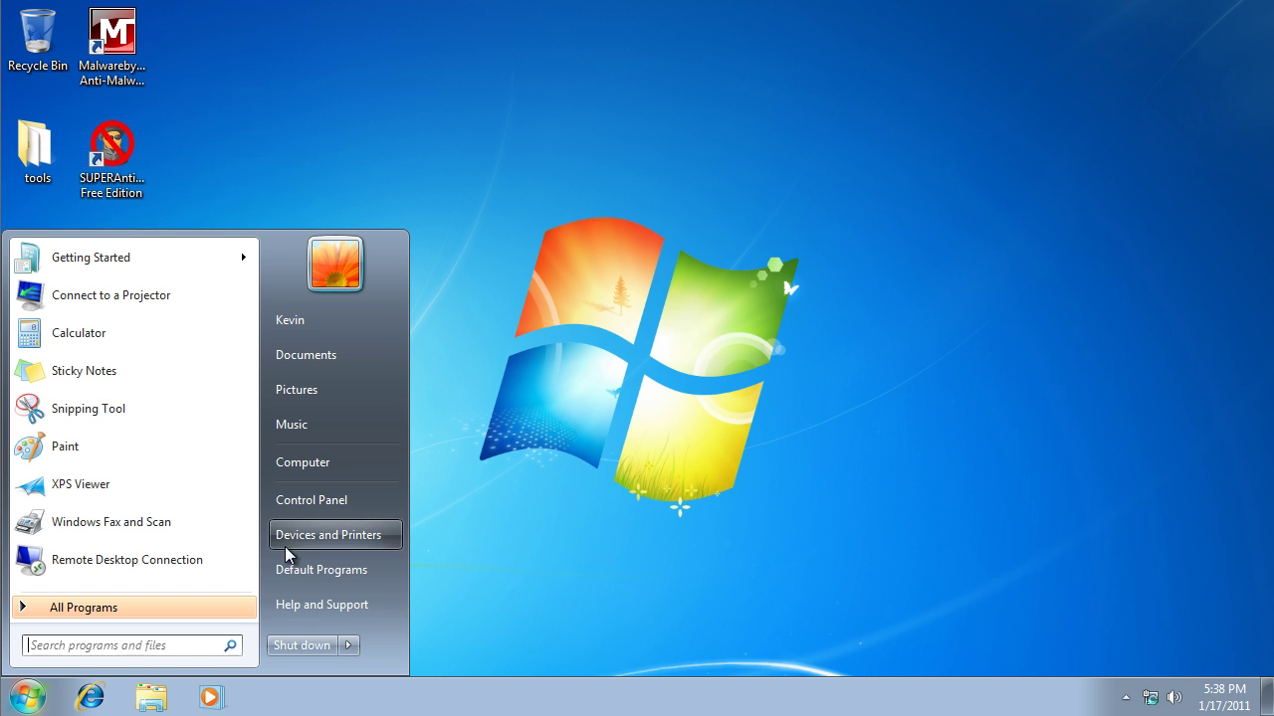
click(99, 689)
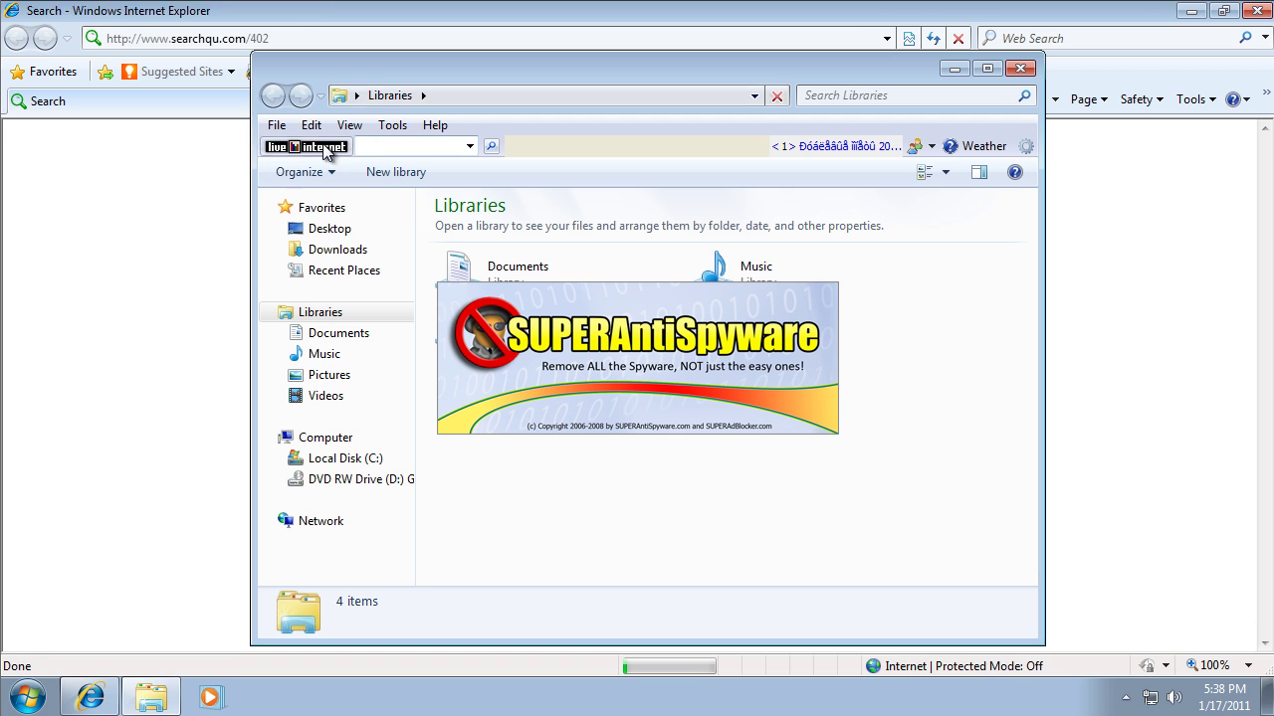
click(1020, 68)
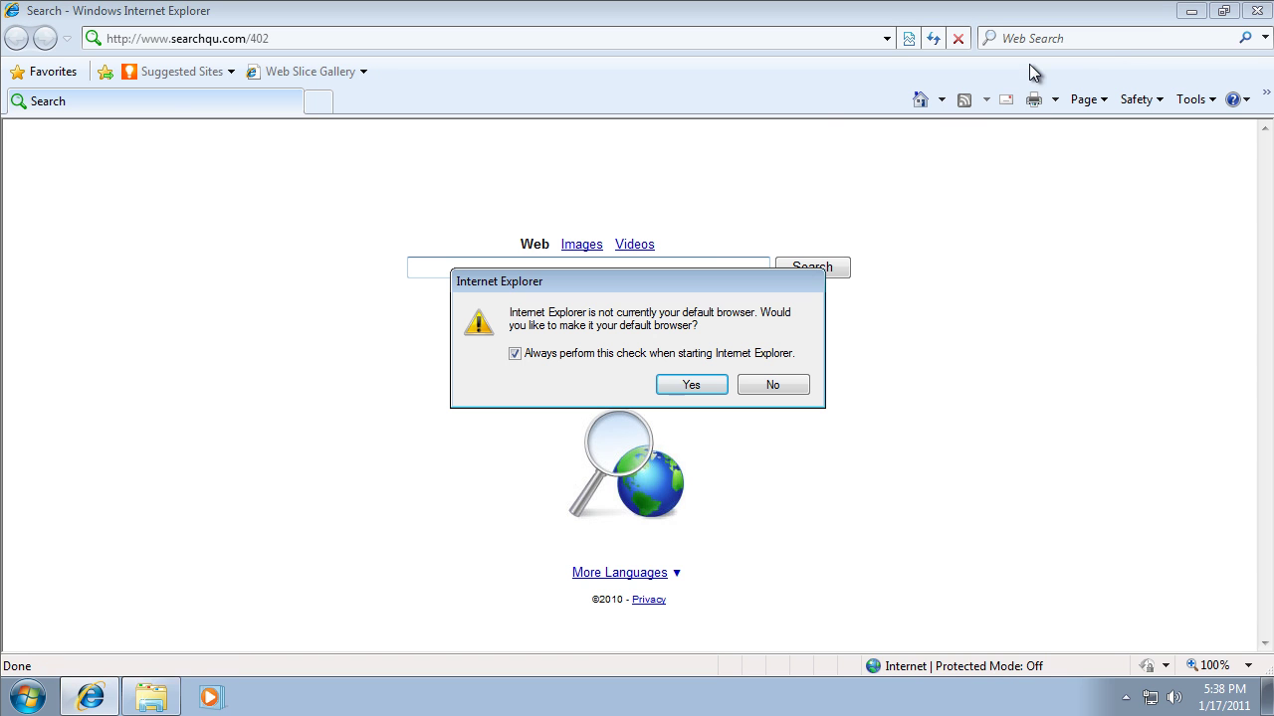
click(774, 385)
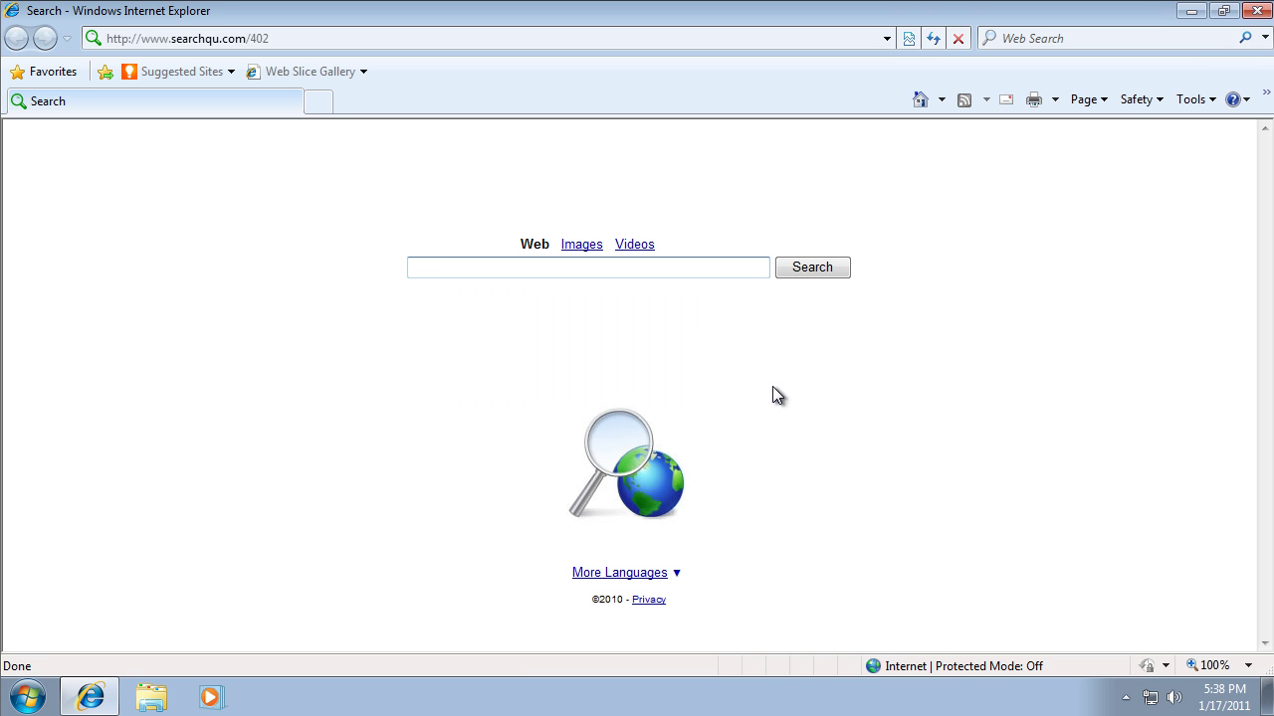
click(1257, 10)
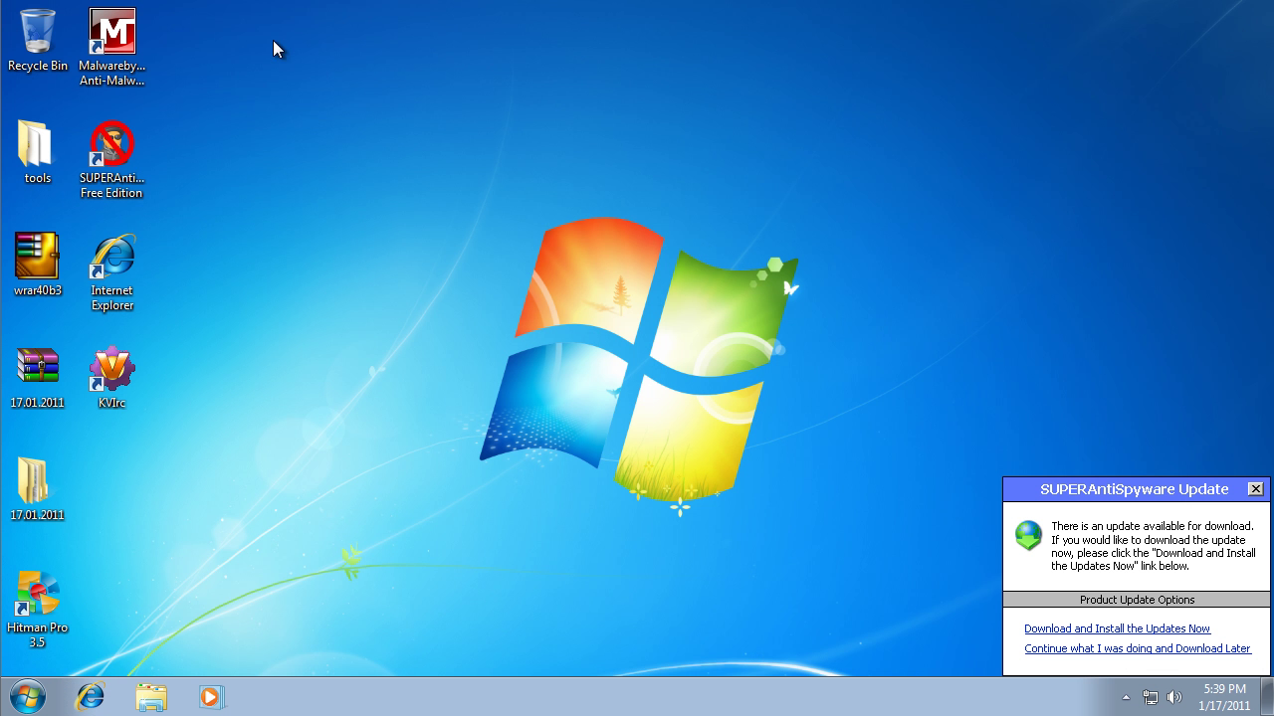
Close the SUPERAntiSpyware Update popup without downloading the update
click(1256, 488)
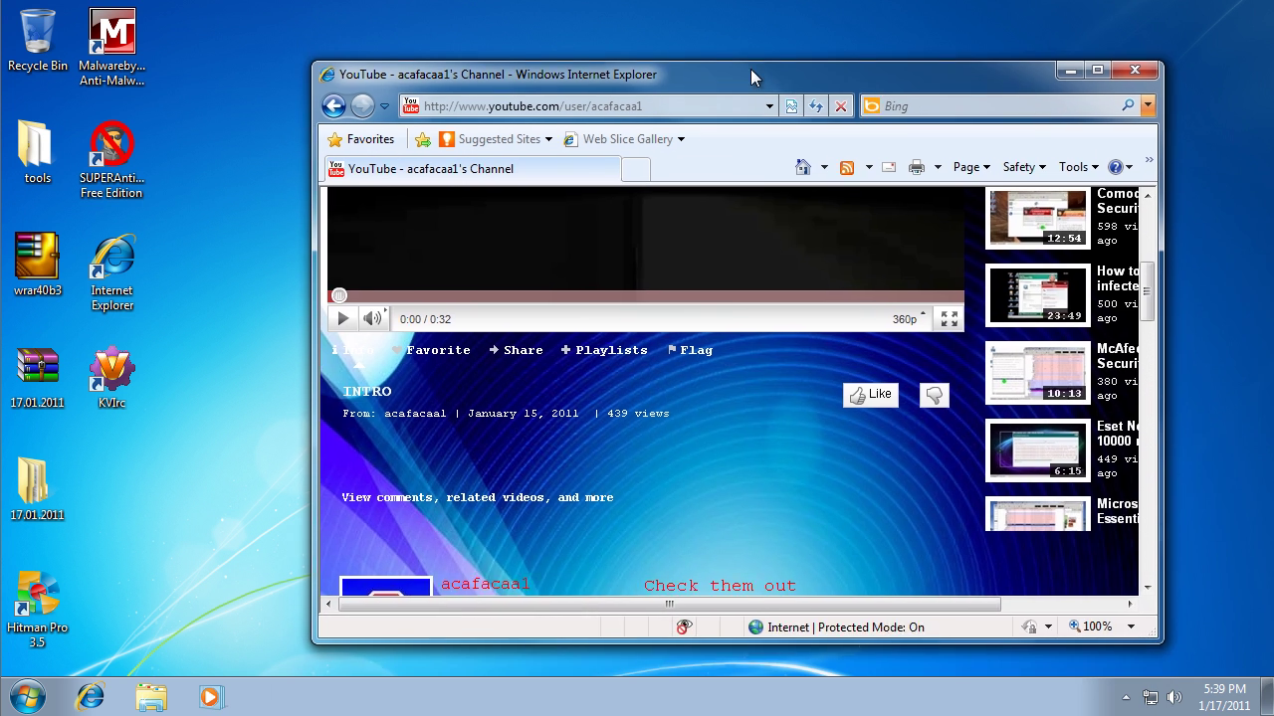
Scroll through the YouTube channel's Profile and Subscribers, then close the Internet Explorer window
scroll(752, 370, down, 2)
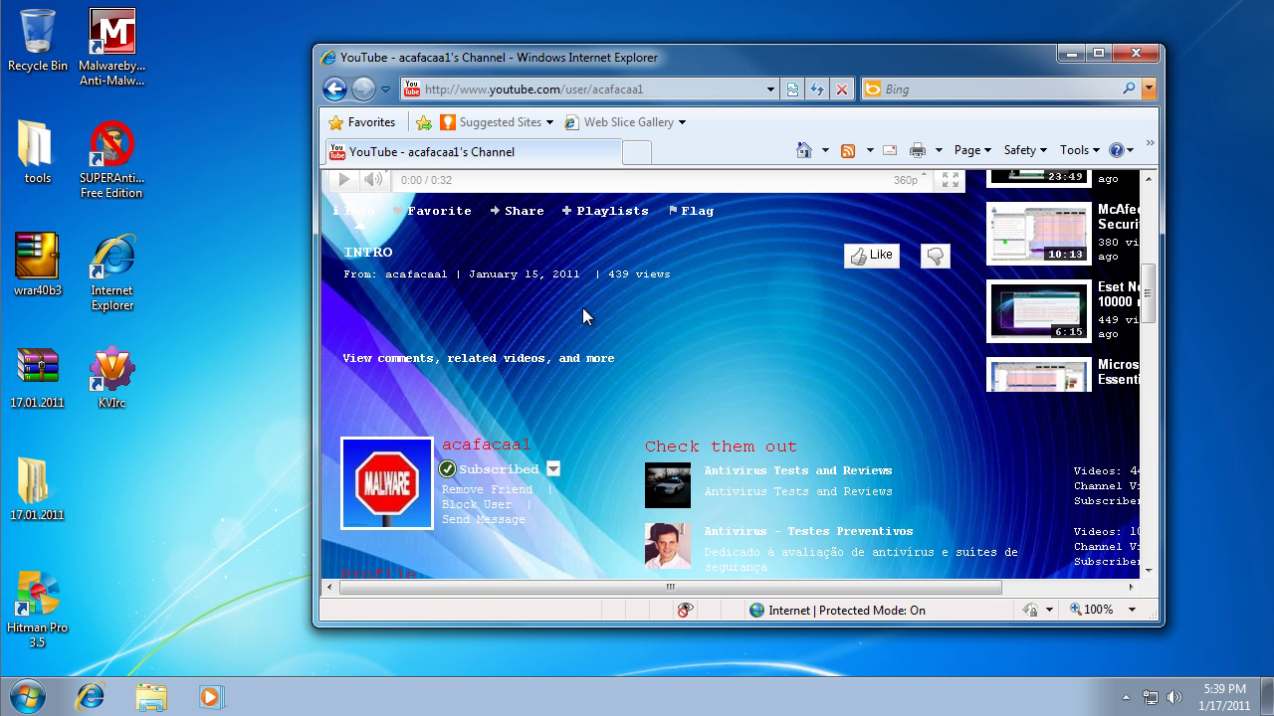
drag(631, 57, 526, 12)
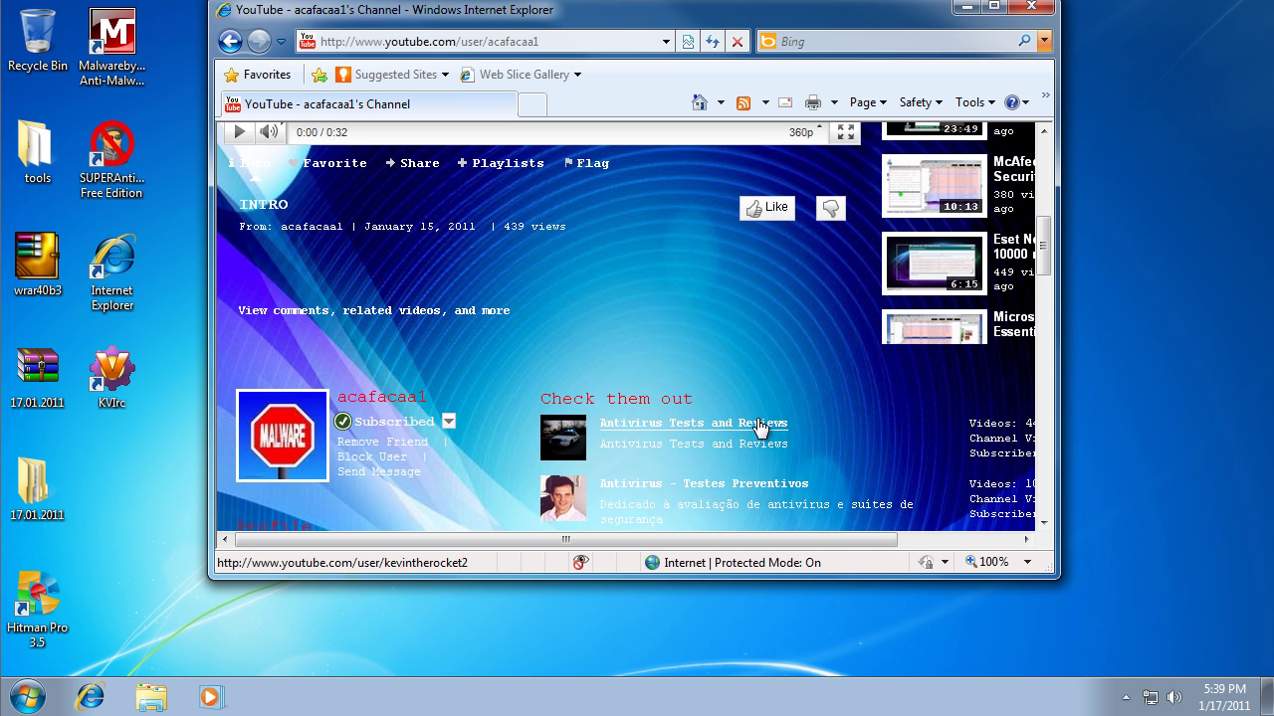
scroll(741, 433, down, 3)
scroll(737, 437, down, 3)
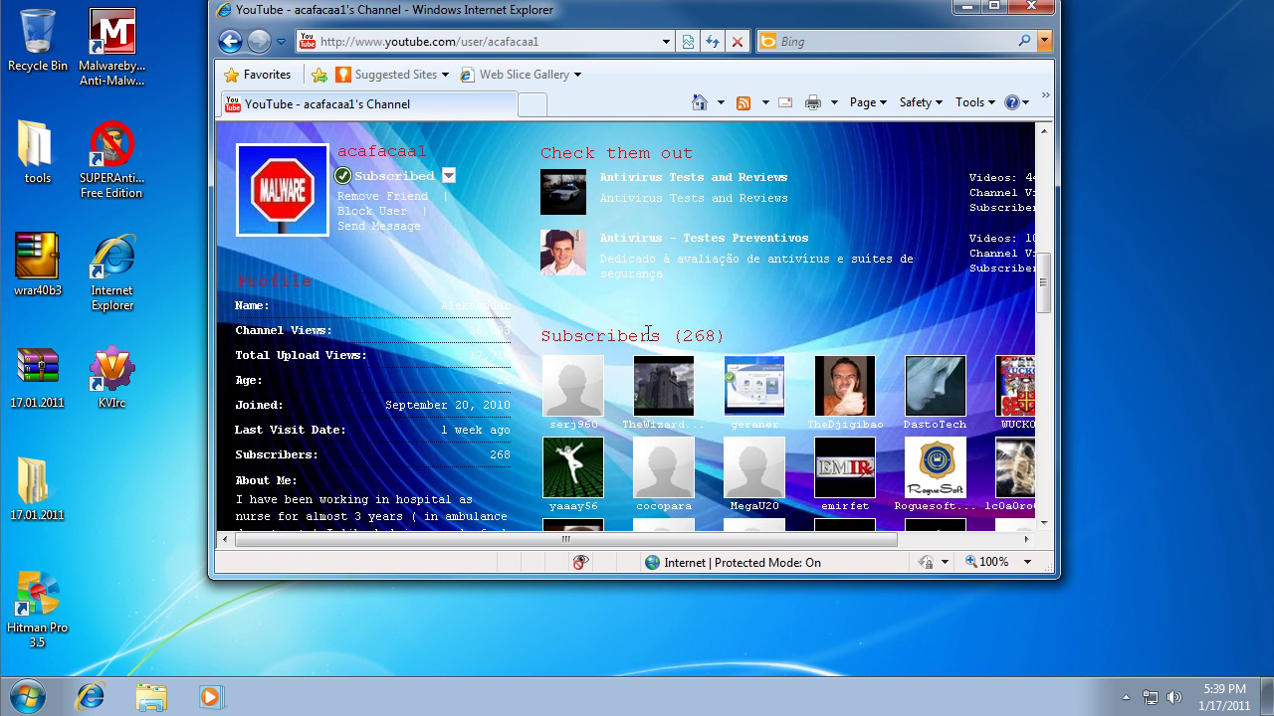
click(1029, 8)
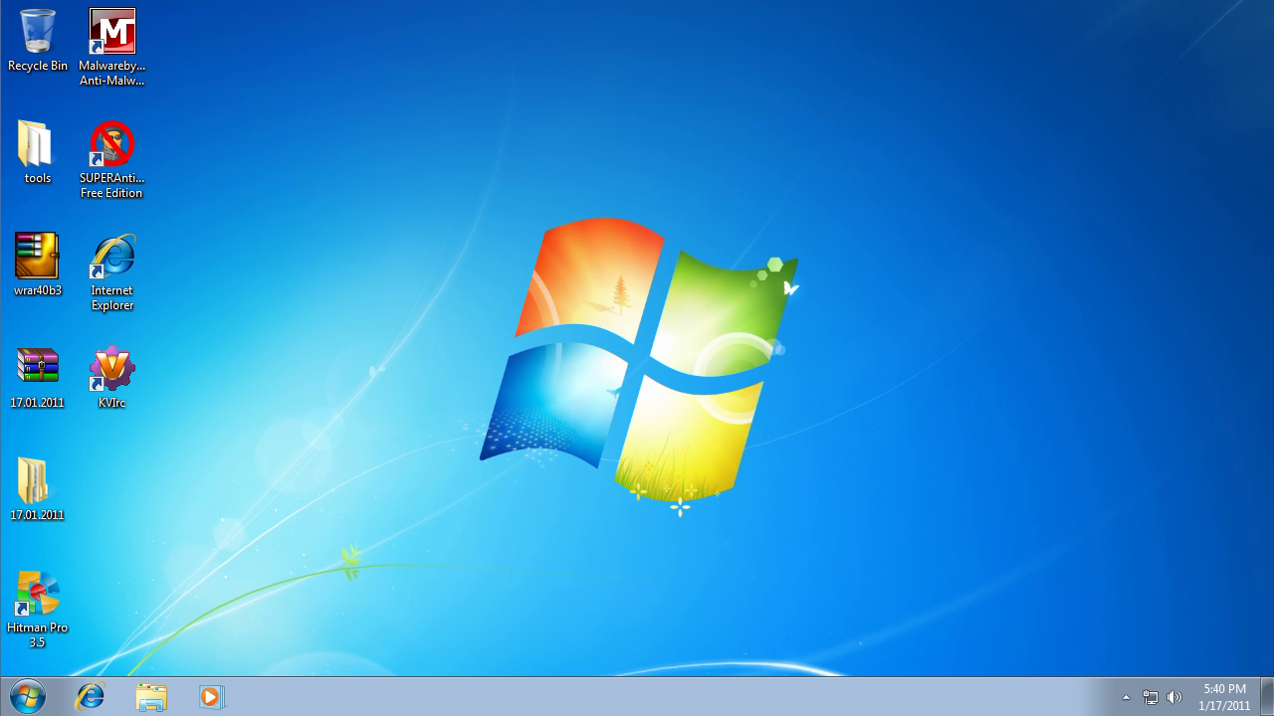